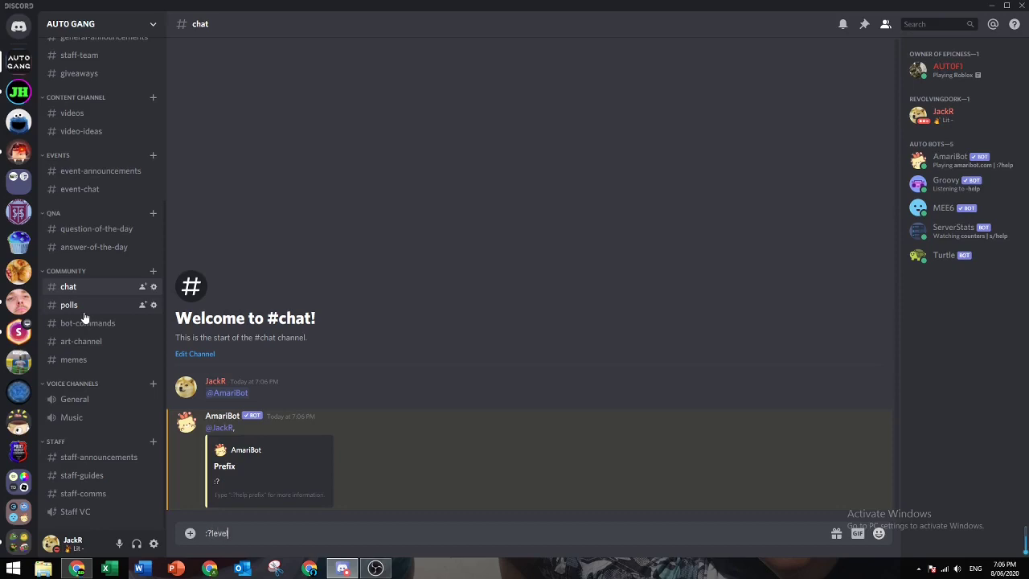
Step: Query AmariBot in the chat channel with :?level show, :?help and :?rlevel show to list the configured level roles
text(ow)
key(Return)
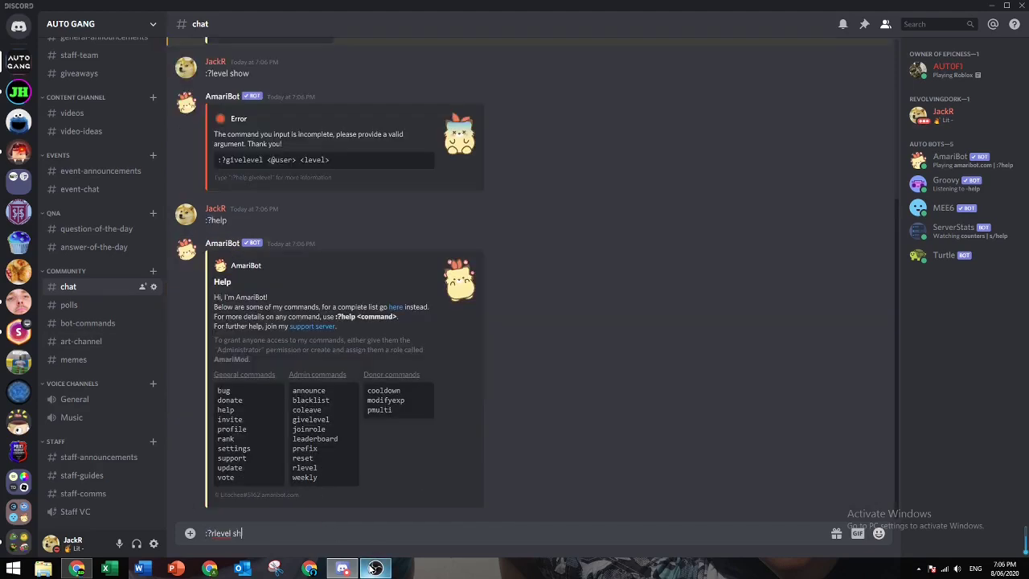
key(Return)
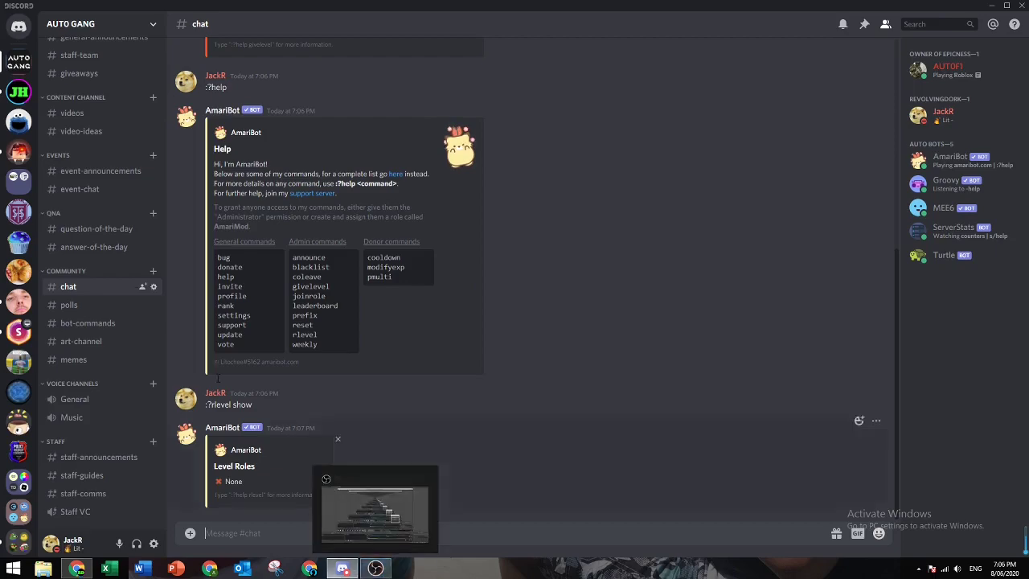
Step: Copy the ID of the Gamer(lvl 1+) role from the AUTO GANG server's role settings and return to the chat
click(80, 24)
click(88, 96)
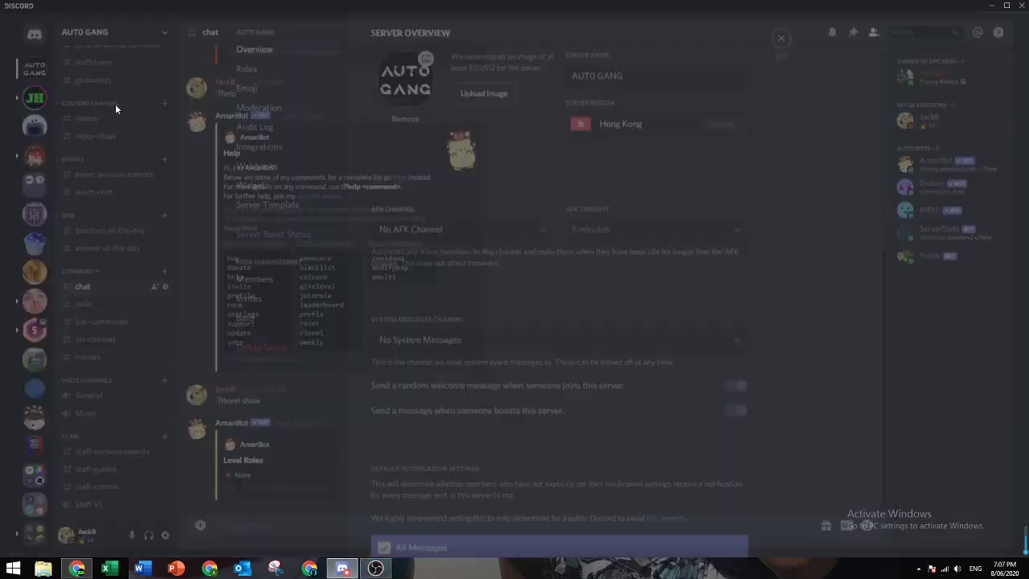
click(263, 81)
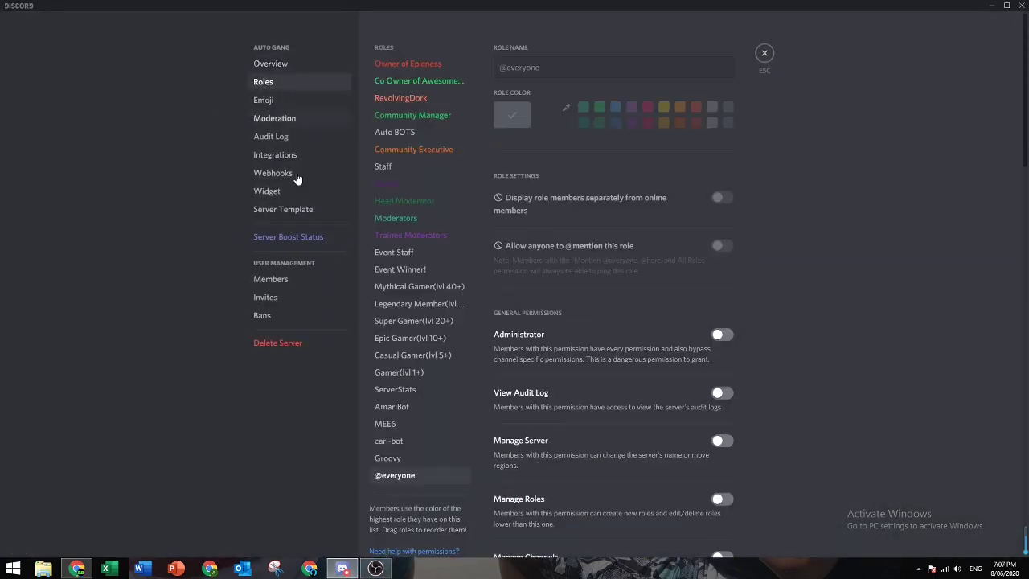
click(375, 567)
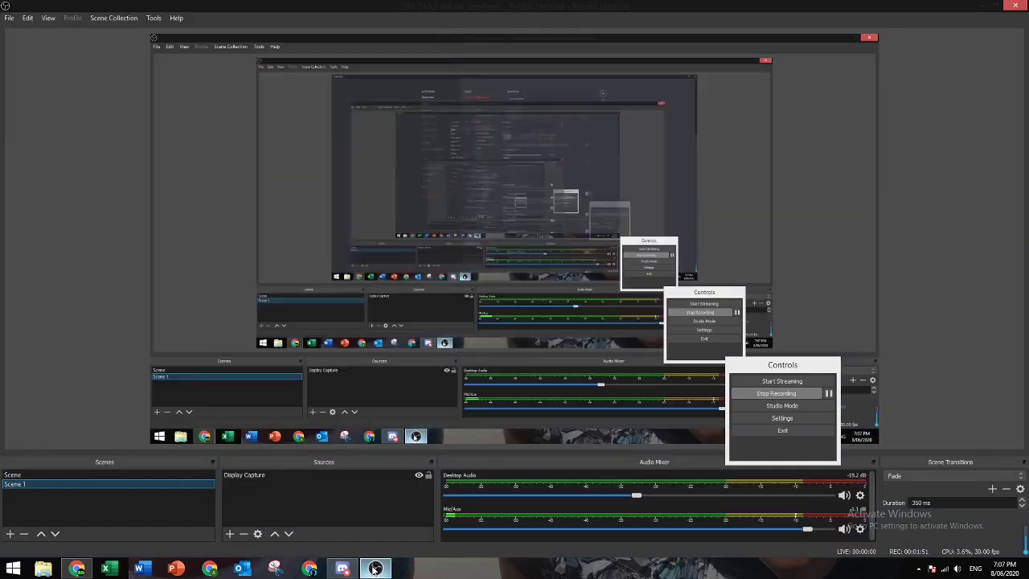
click(374, 568)
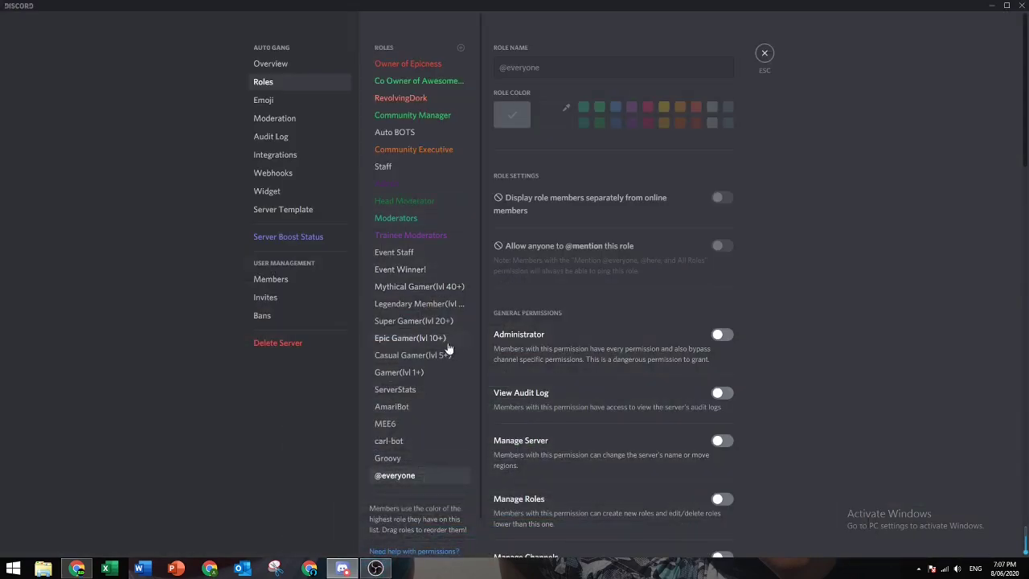
click(432, 372)
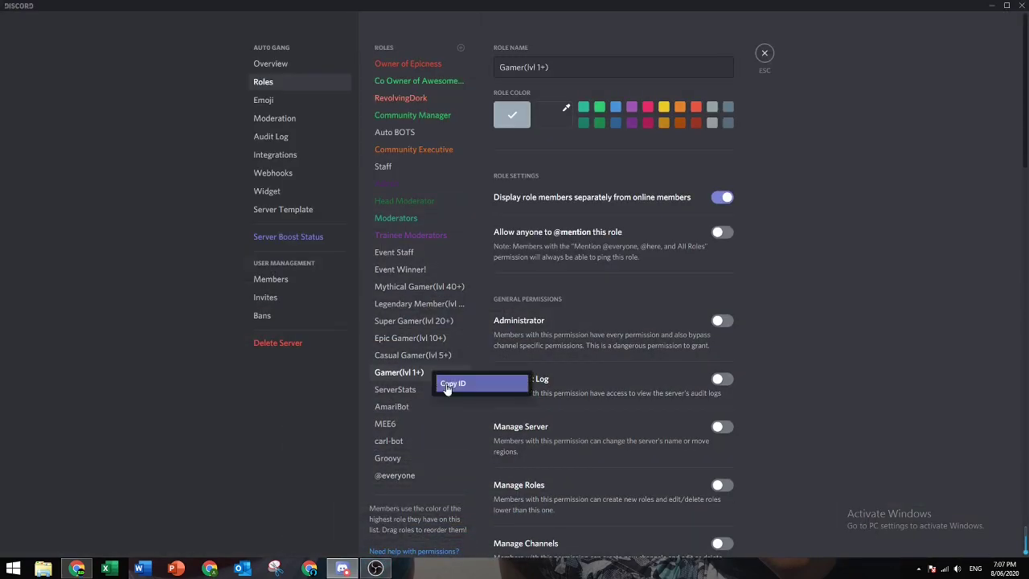
click(764, 53)
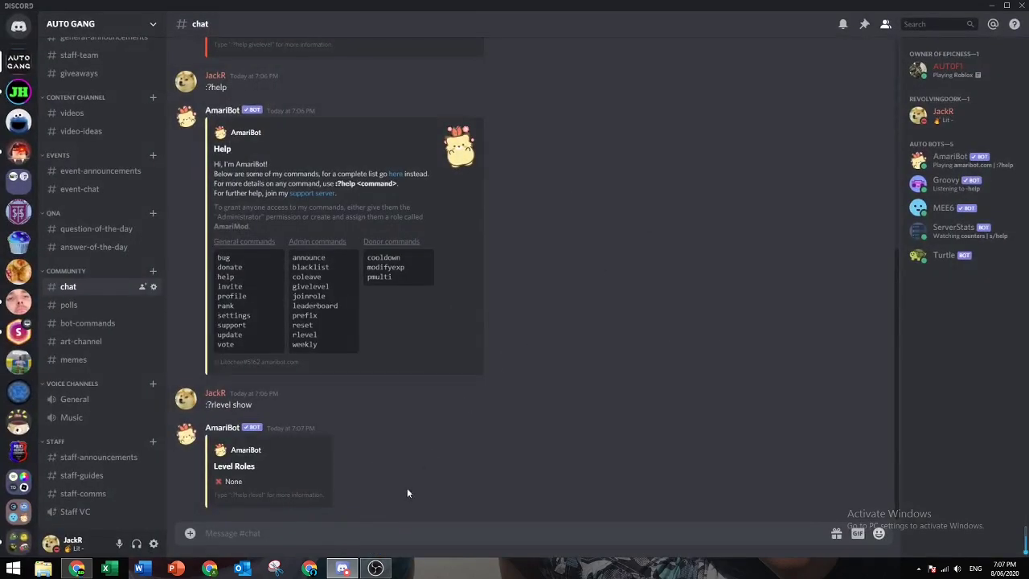
Step: Assign the Gamer(lvl 1+) role to level 1 and the Casual Gamer(lvl 5+) role to level 5 with :?rlevel add and their role IDs
text(;)
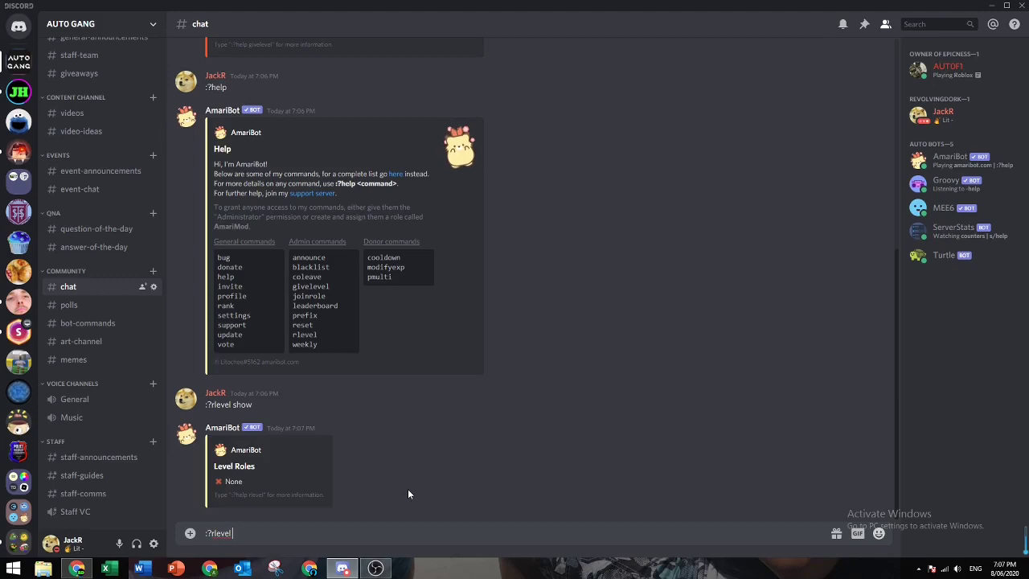
text(?rlevel add 1)
key(ctrl+v)
key(Return)
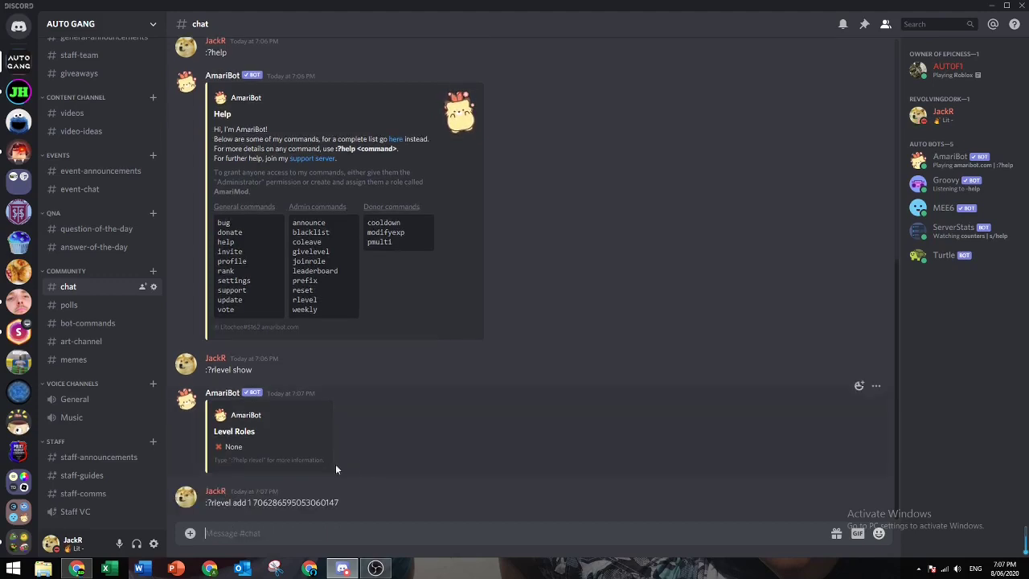
text(;?rlevel add)
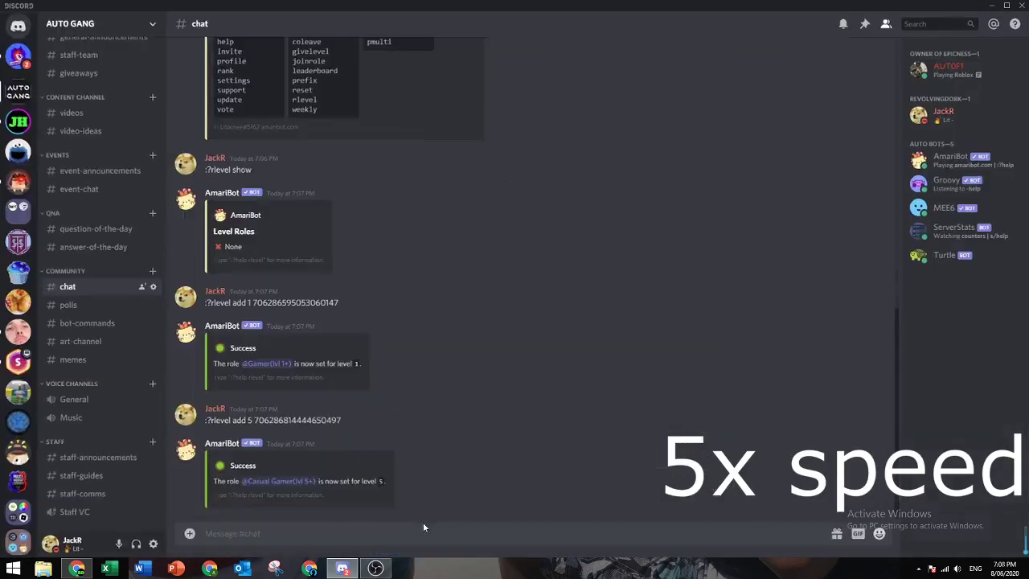
Step: Try to add the Epic Gamer(lvl 10+) role by its ID, first without a level and then with level 5
text(:rlevel add 705964687082258493)
key(Return)
text(:?rlevel add 705964687082258493)
key(Return)
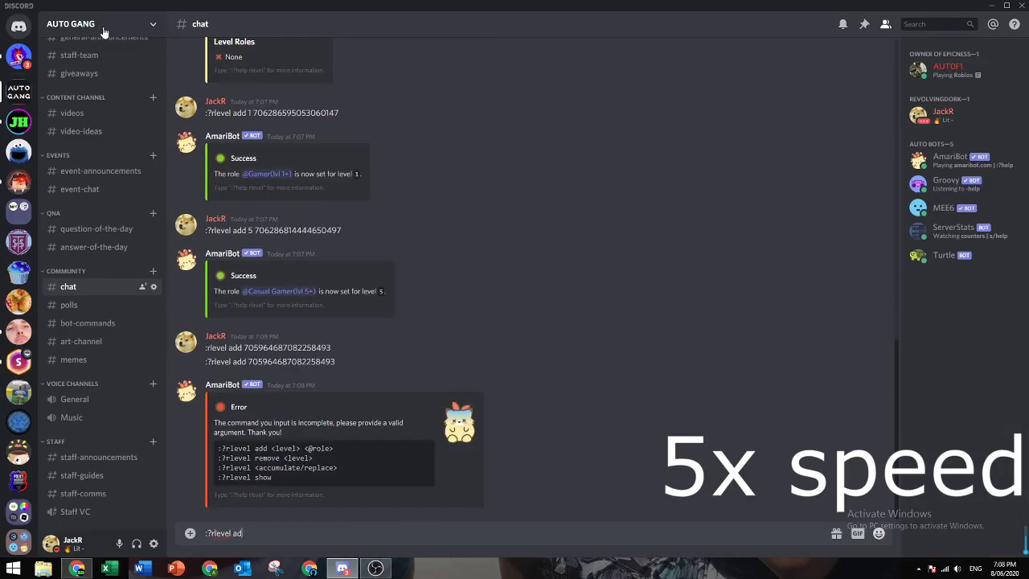
text(d 5 705964687082258493)
key(Return)
Step: Remove the role set for level 5 with :?rlevel remove 5
text(:)
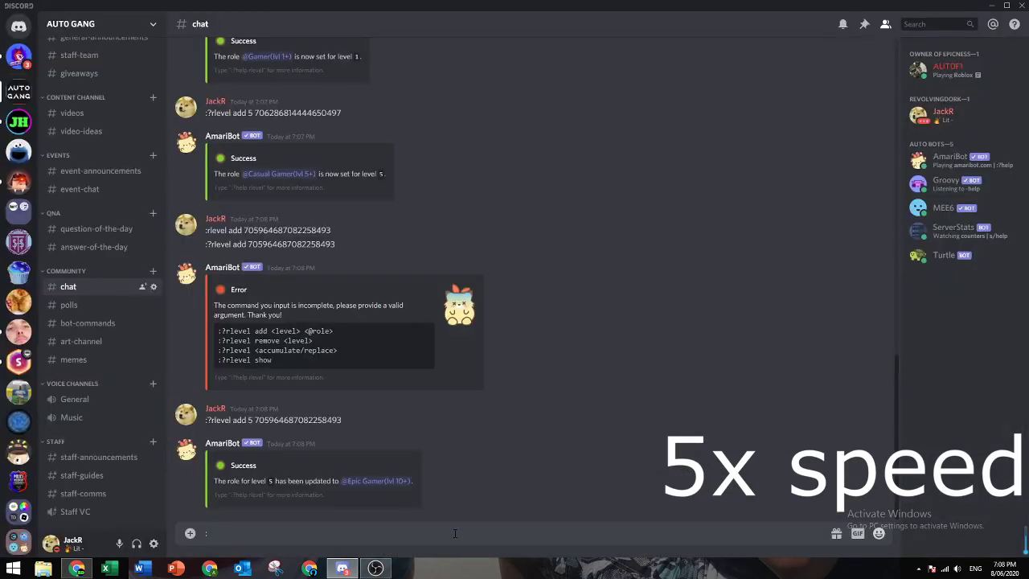
text(?rlevel remove 5)
key(Return)
Step: Assign Epic Gamer(lvl 10+) to level 10, Casual Gamer(lvl 5+) to level 5 and Super Gamer(lvl 20+) to level 20 with :?rlevel add
text(:rlevel)
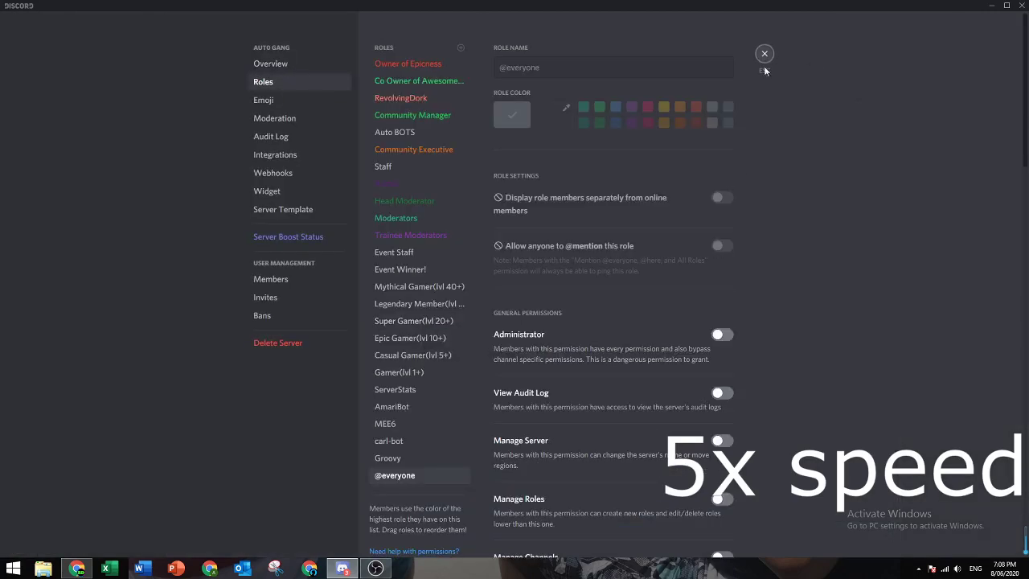
key(Escape)
text(:?rlevel add 10 @Epic Gamer(lvl 10+))
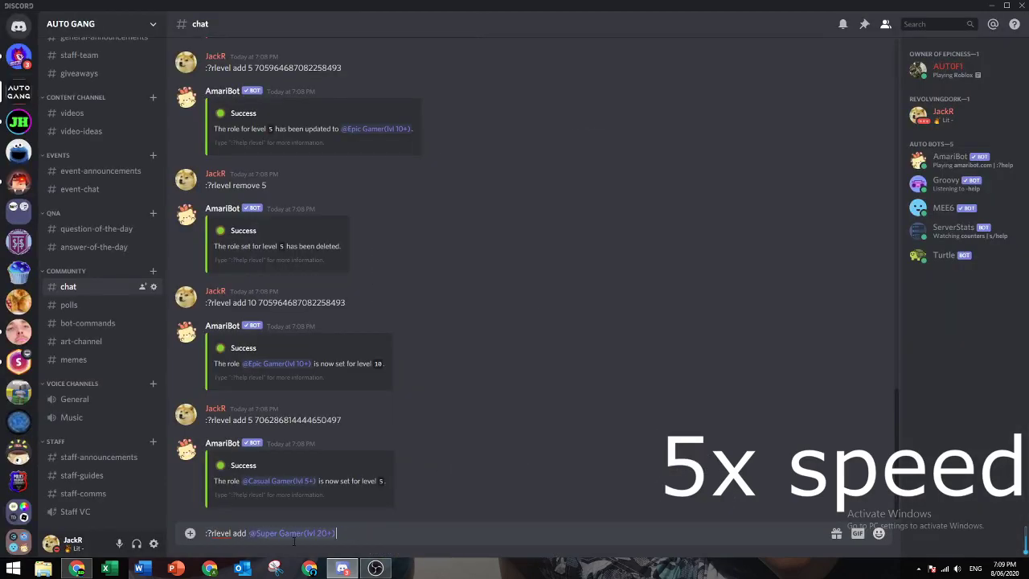
key(Return)
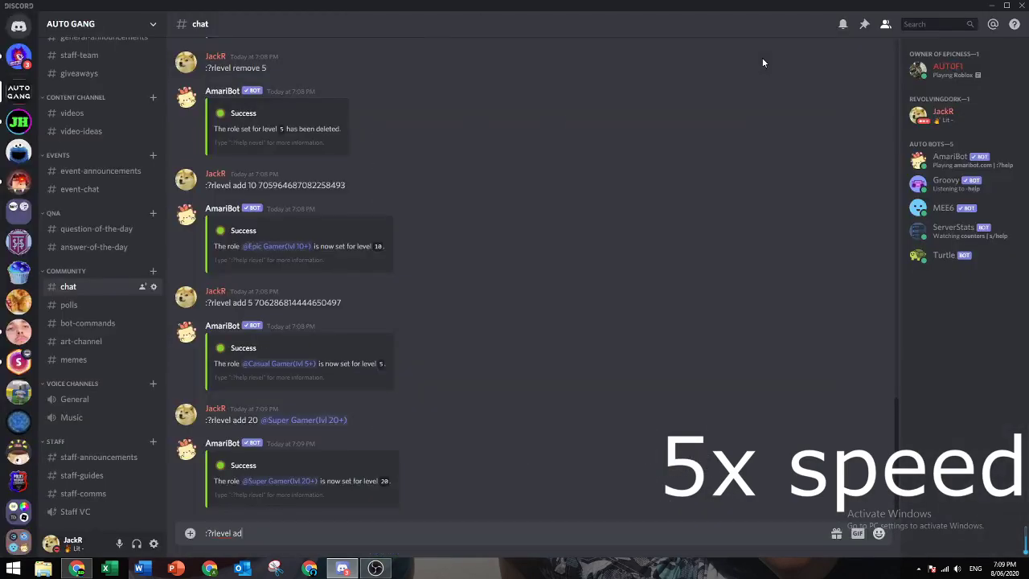
Step: Assign Legendary Member(lvl 30+) to level 30 and Mythical Gamer(lvl 40+) to level 40 with :?rlevel add
text(30 @Legendary Member(lvl 30+))
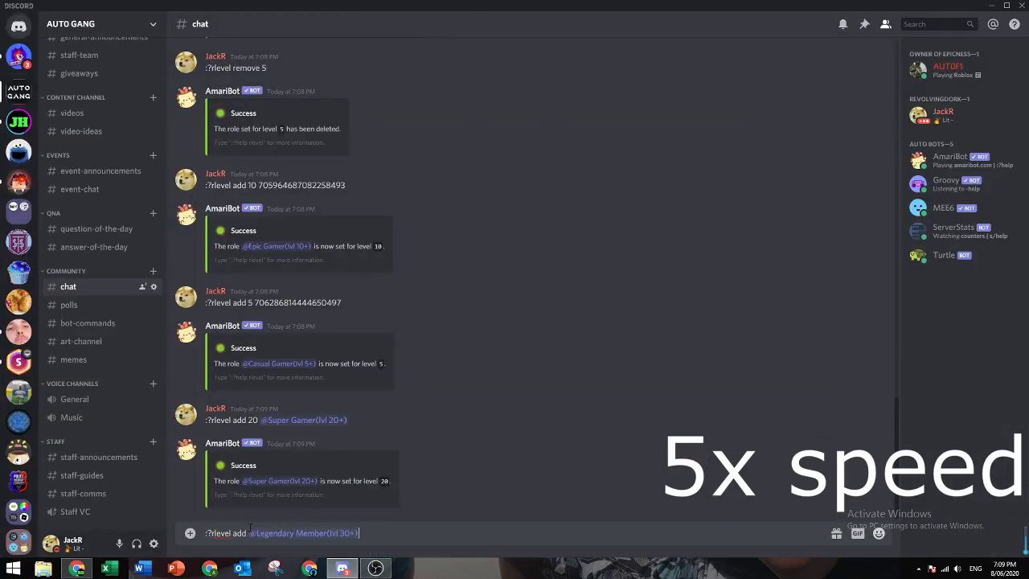
key(Return)
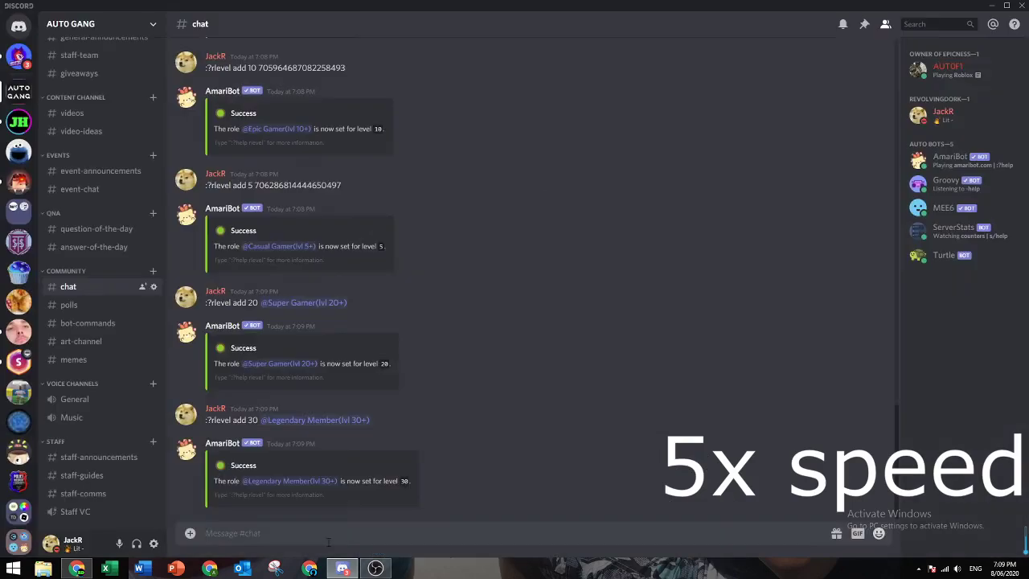
text(:?rlevel add 40 705964540860432496)
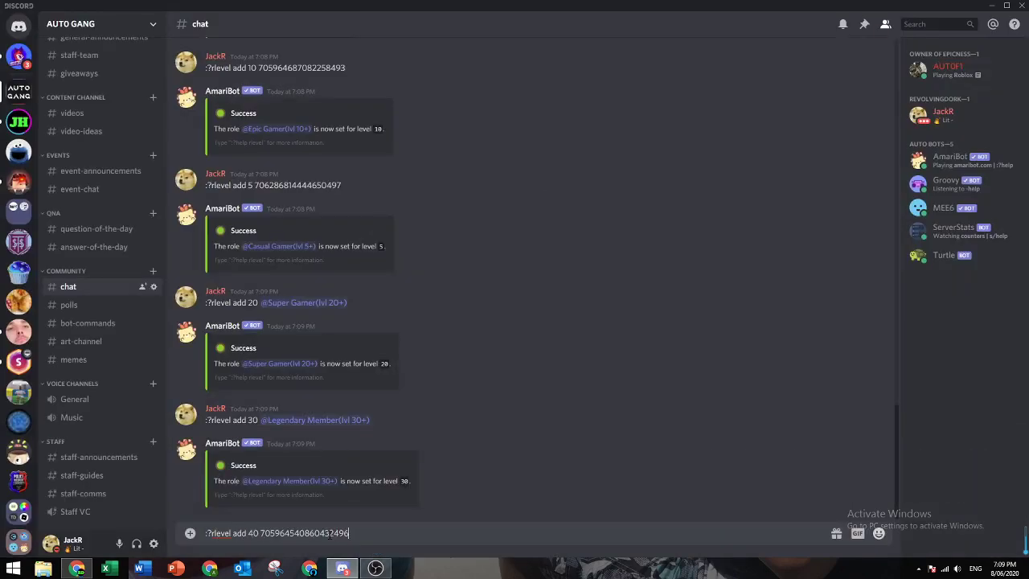
key(Return)
Step: Review the level roles in the AUTO GANG server's role list and close the settings
click(117, 25)
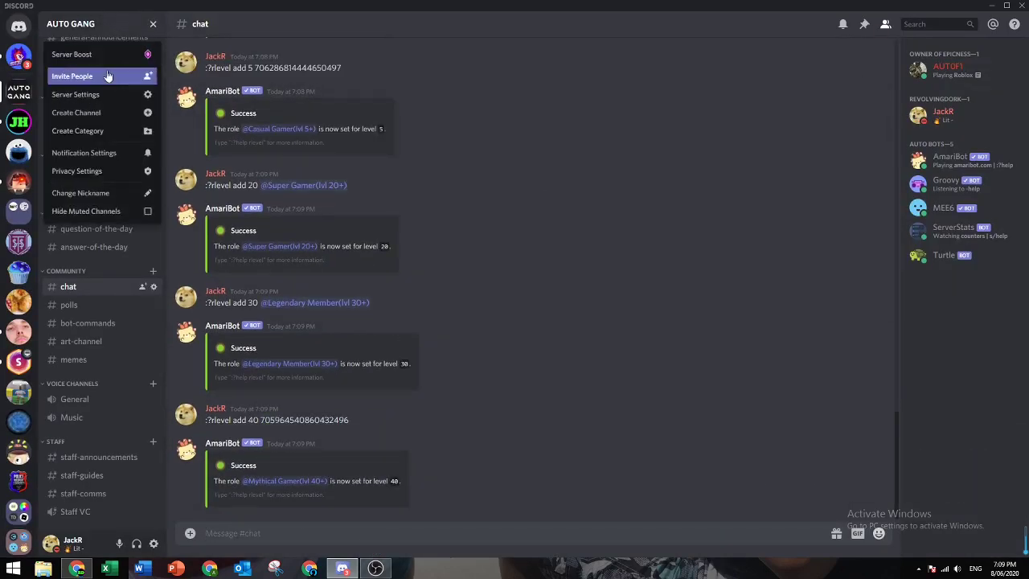
click(105, 91)
click(297, 84)
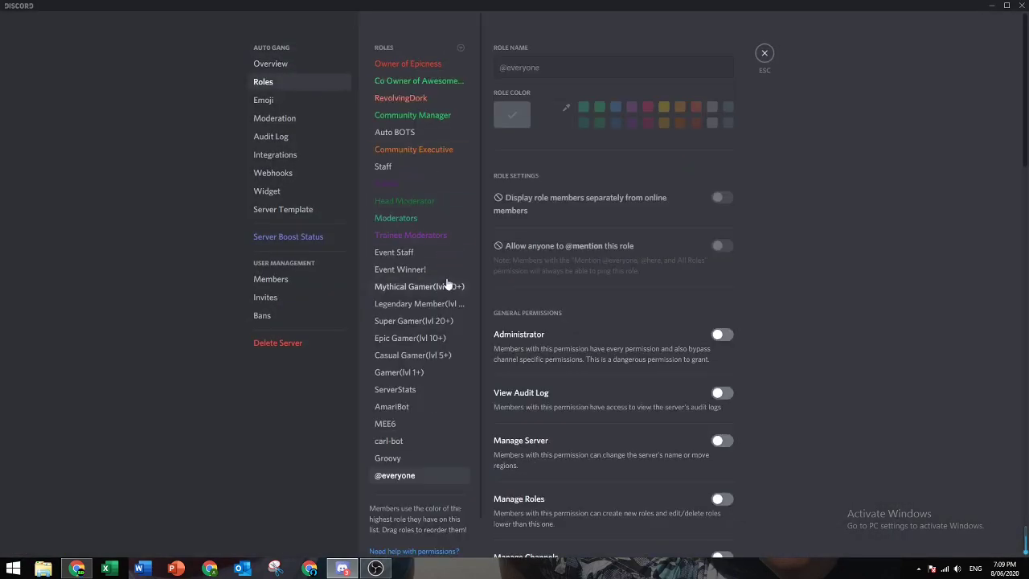
click(764, 53)
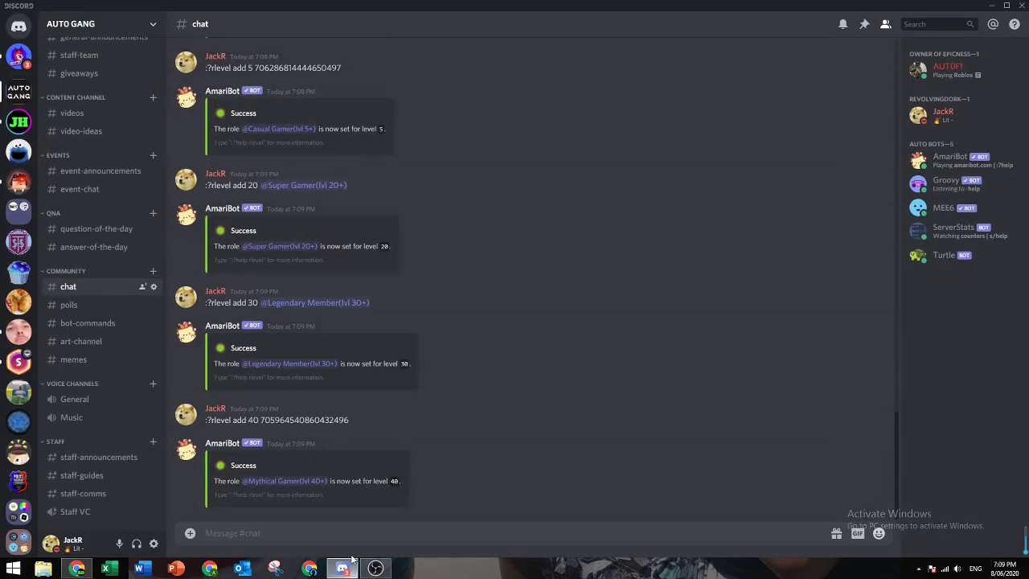
Step: Switch to Chrome and open the Carl-bot dashboard at carl.gg
key(alt+Tab)
text(c)
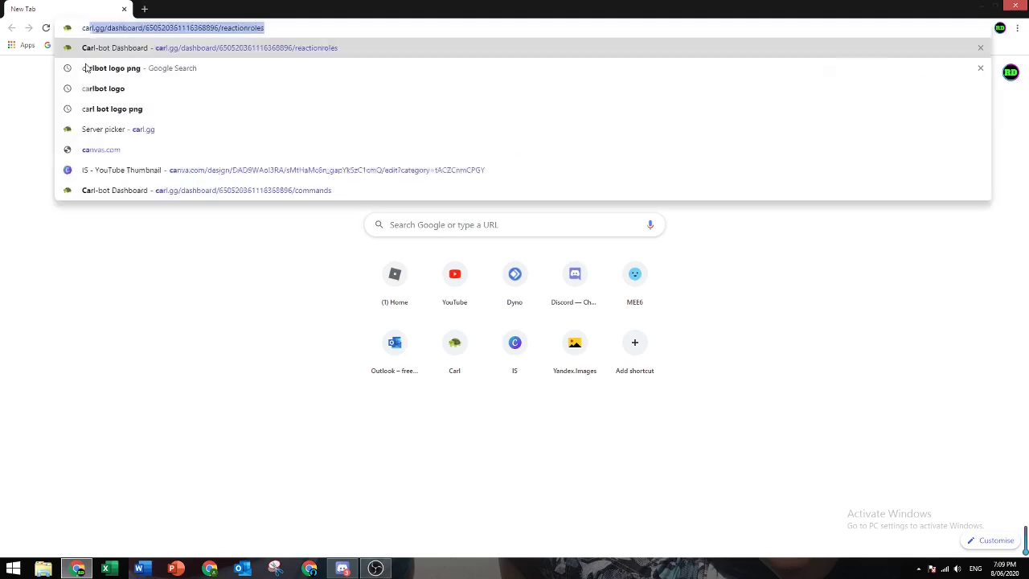
key(Return)
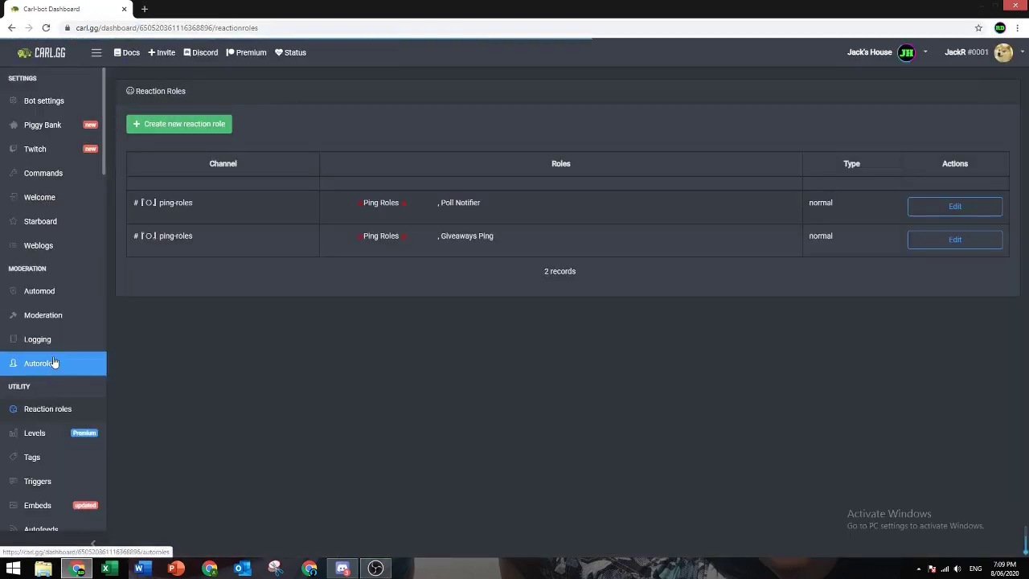
Step: Open the current server's Commands settings and look for AUTO GANG among the servers offered for switching
click(74, 180)
click(860, 58)
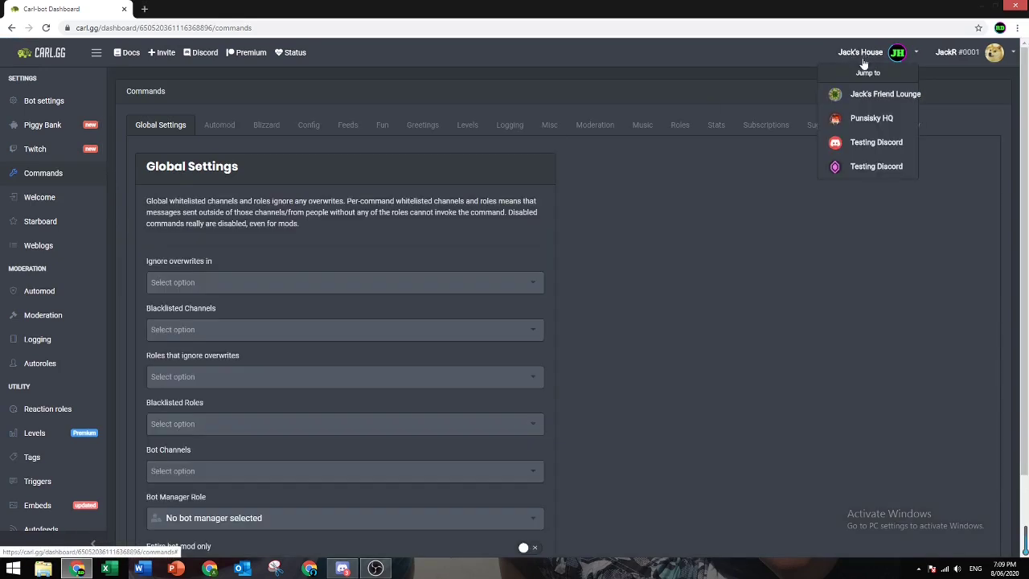
scroll(889, 193, down, 2)
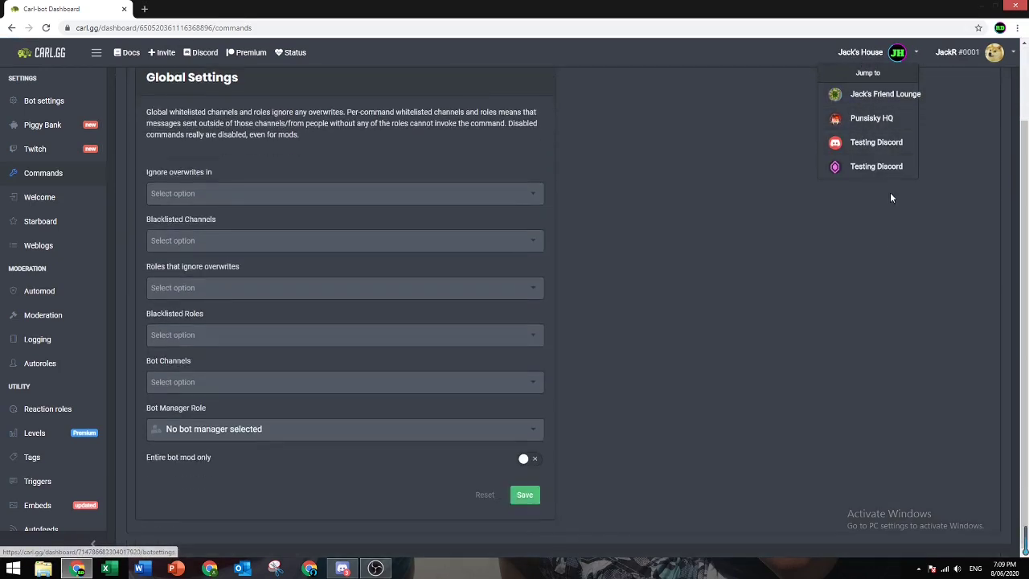
scroll(771, 313, up, 2)
click(783, 365)
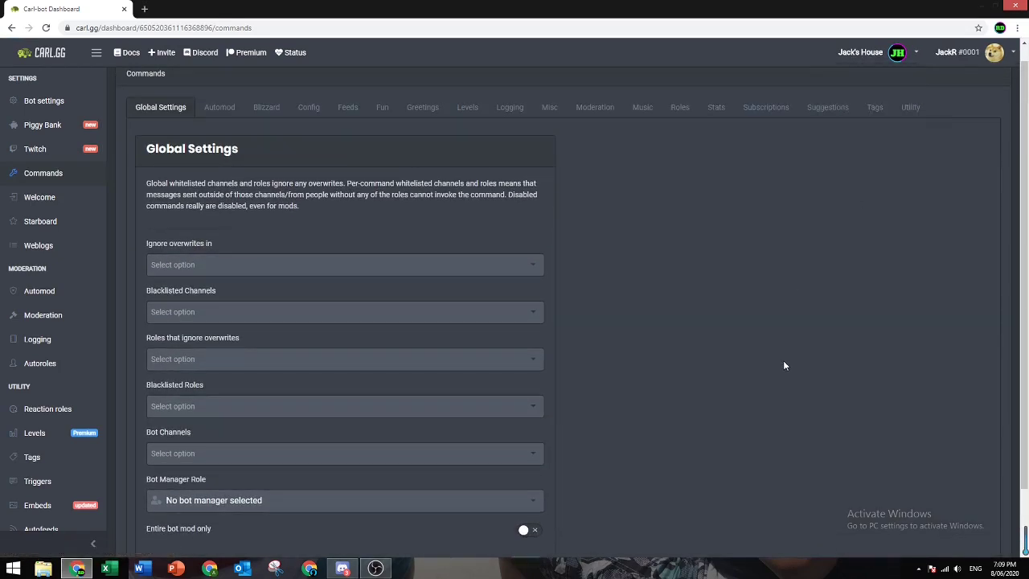
Step: Select the AUTO GANG server in Carl-bot's server picker and open its Commands settings
click(994, 53)
click(962, 95)
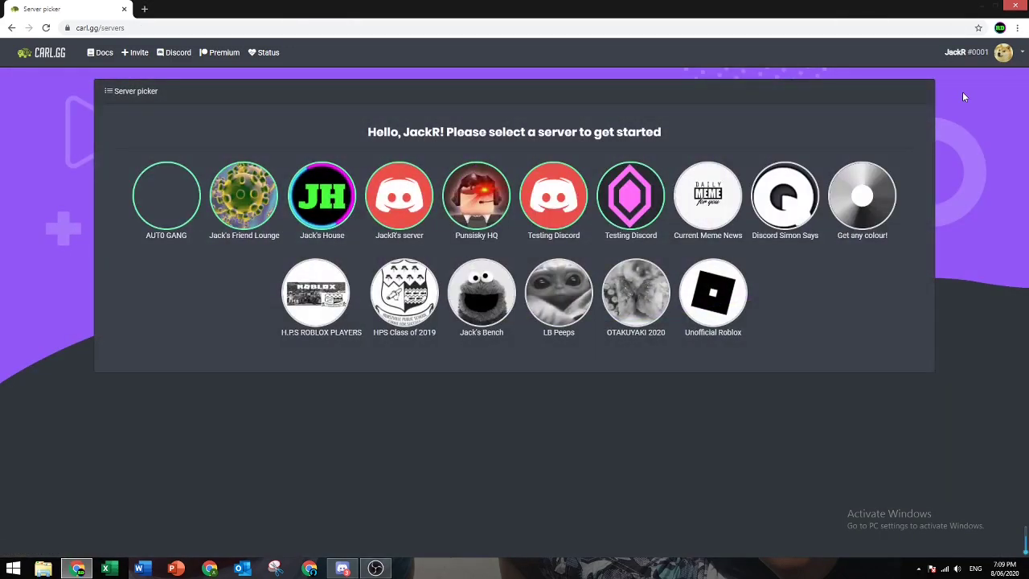
click(182, 178)
click(65, 177)
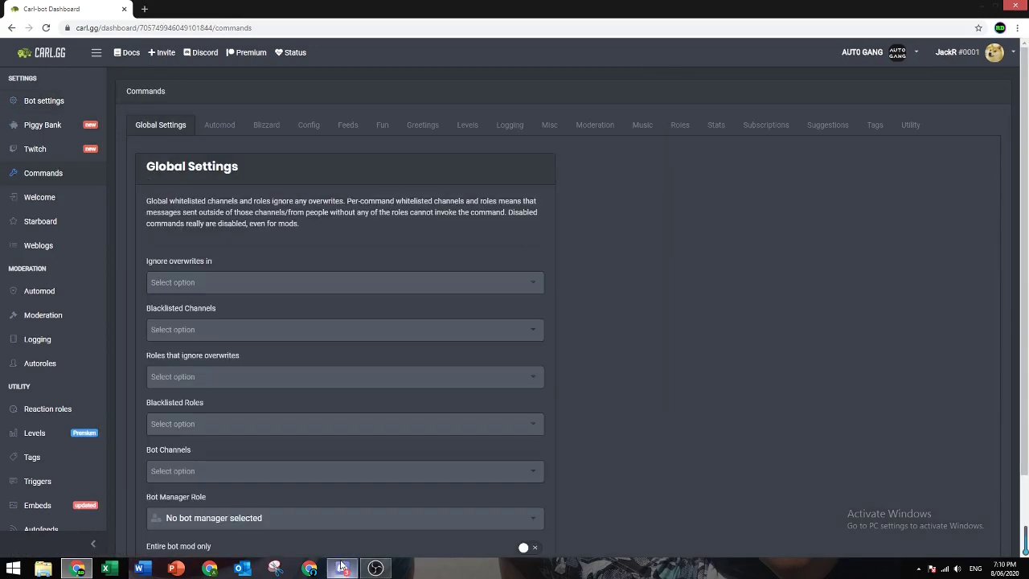
Step: Switch to Discord and review the permissions of the Trainee Moderators, Moderators, Head Moderator and Admin roles in the AUTO GANG server settings
click(342, 568)
click(102, 30)
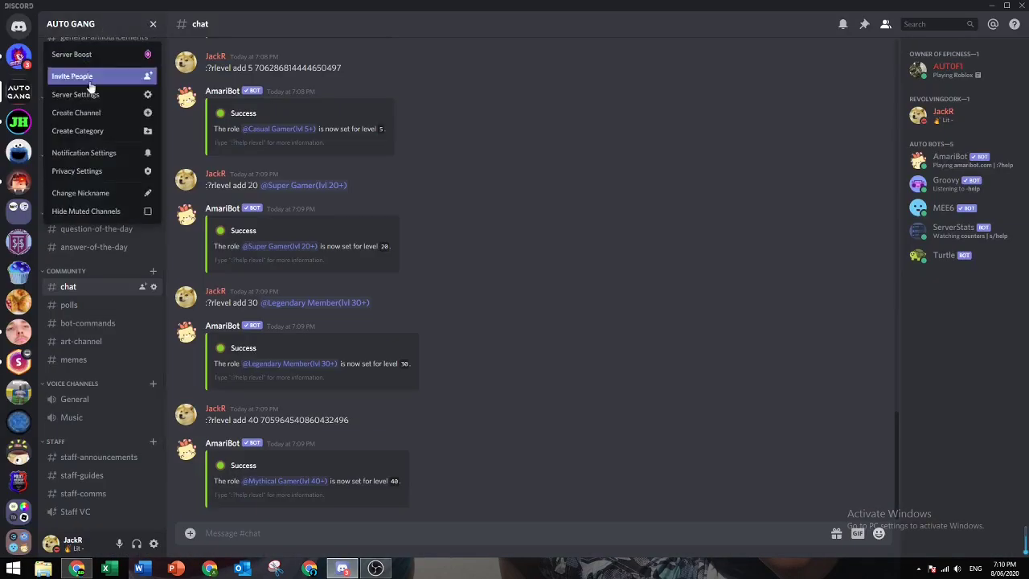
click(87, 95)
click(265, 82)
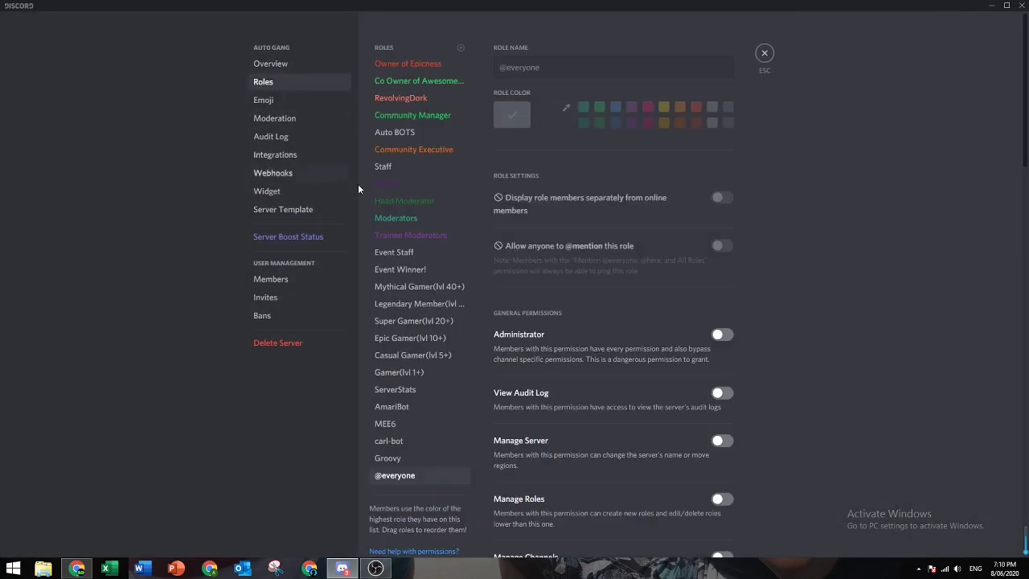
click(410, 234)
click(398, 217)
click(413, 202)
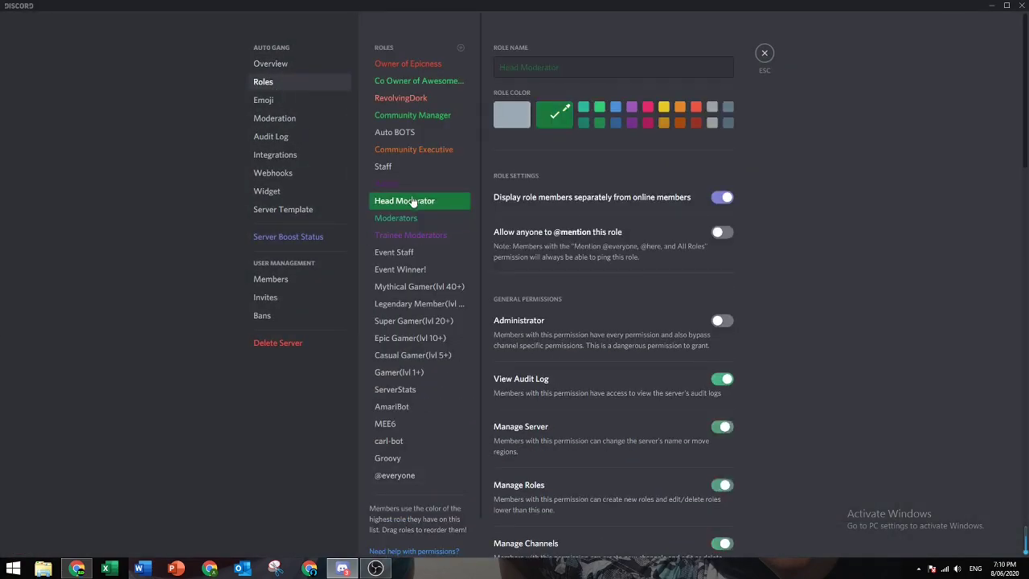
click(414, 186)
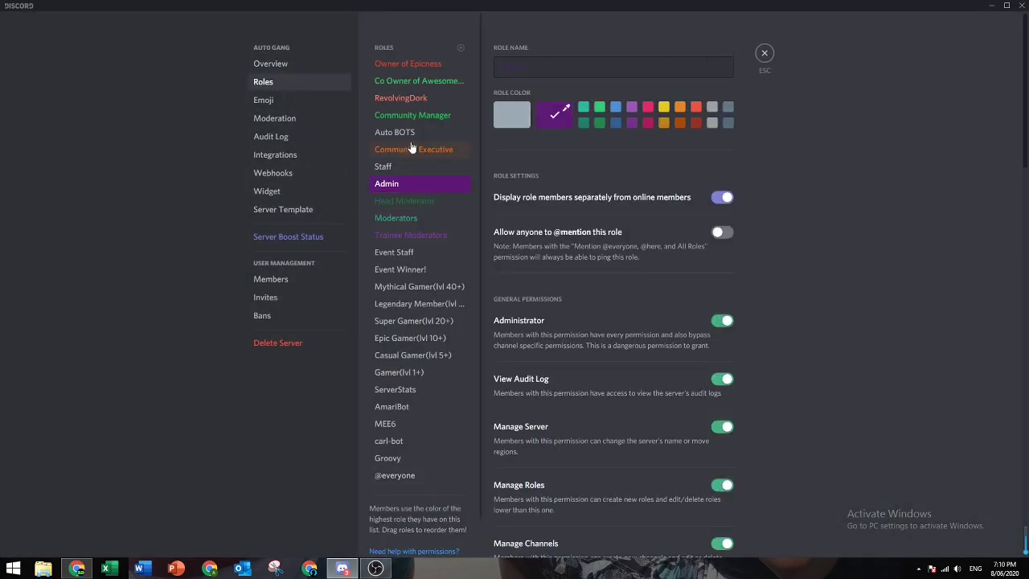
click(765, 54)
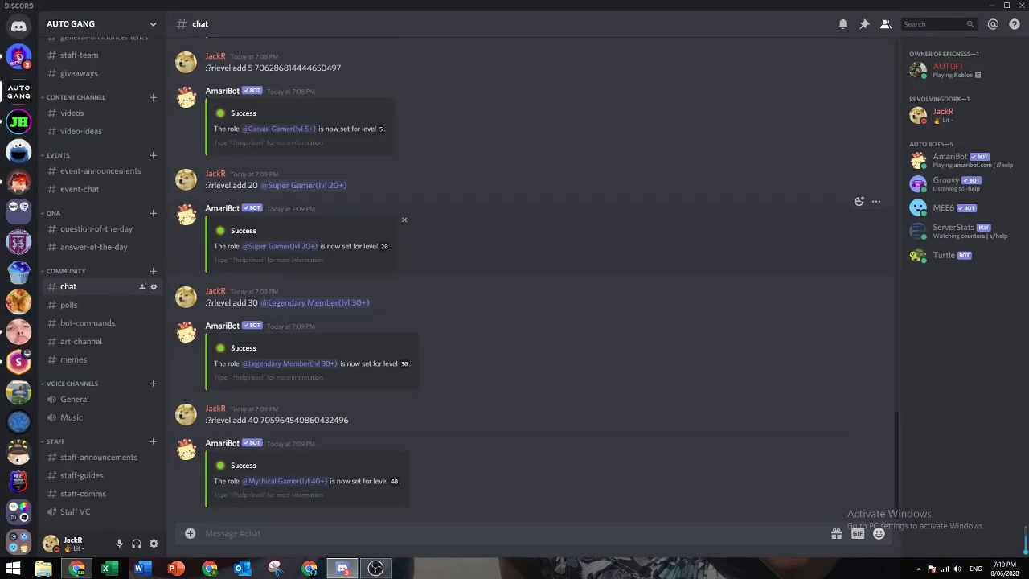
Step: Open the Roles list in the AUTO GANG server settings and return to the Carl-bot dashboard in Chrome
click(149, 25)
click(113, 94)
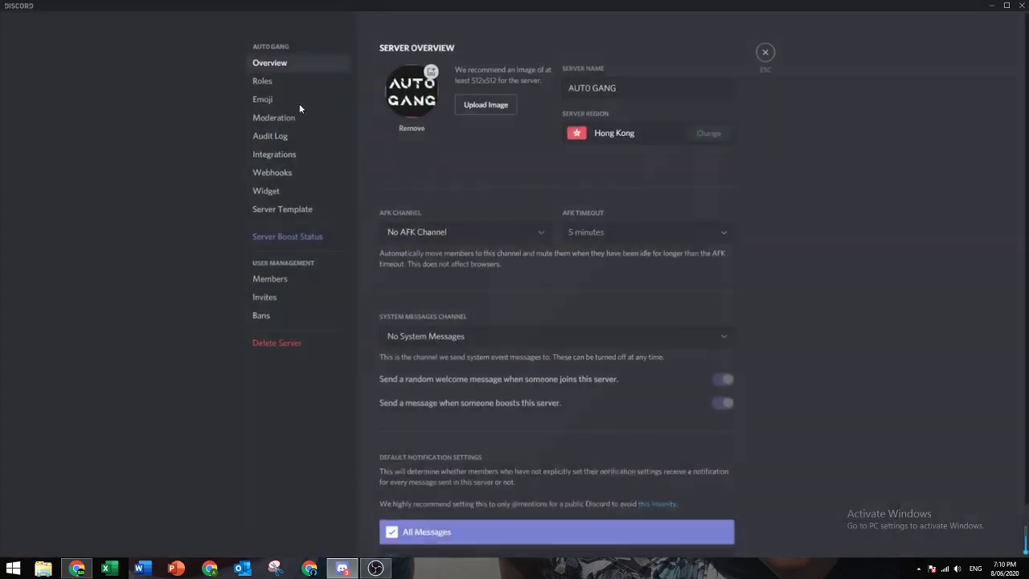
click(309, 84)
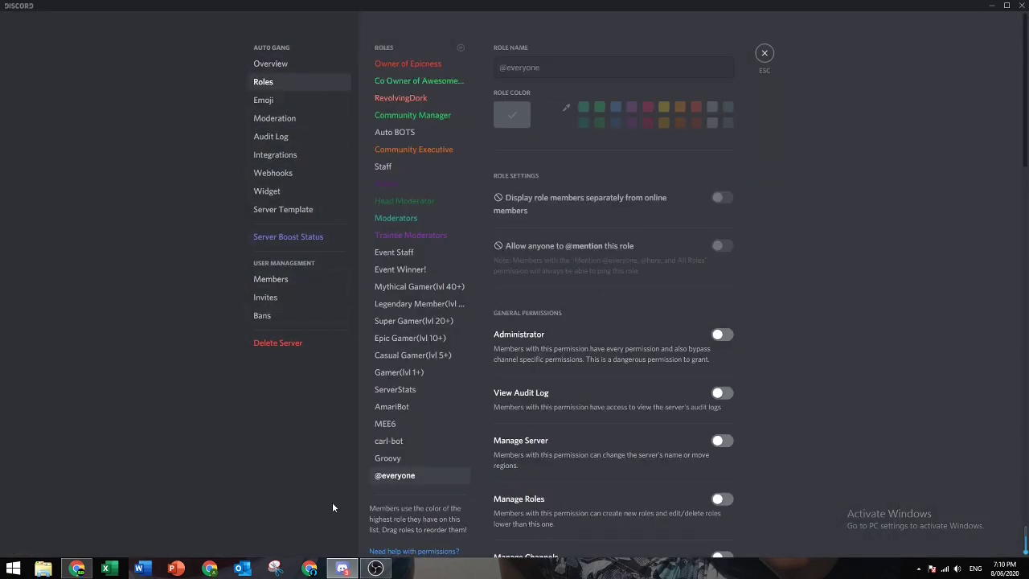
click(343, 569)
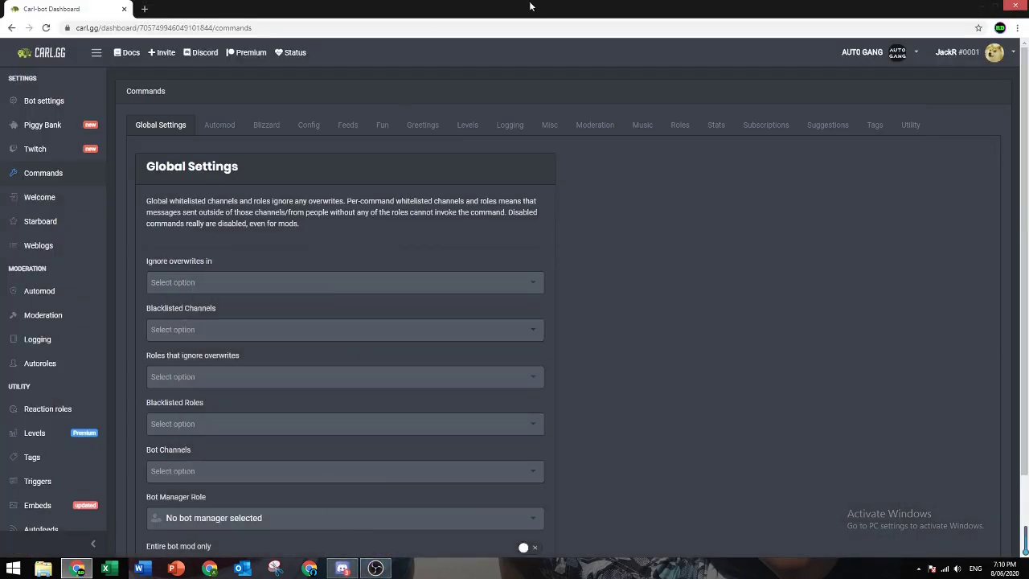
Step: Check Carl-bot's Bot settings page and display the Moderation commands for AUTO GANG
click(594, 130)
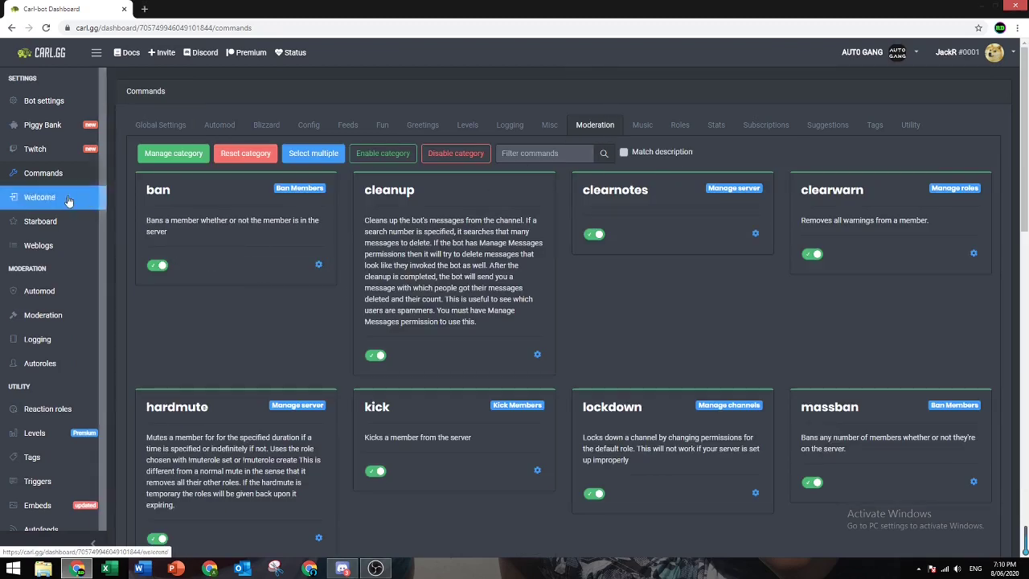
click(32, 101)
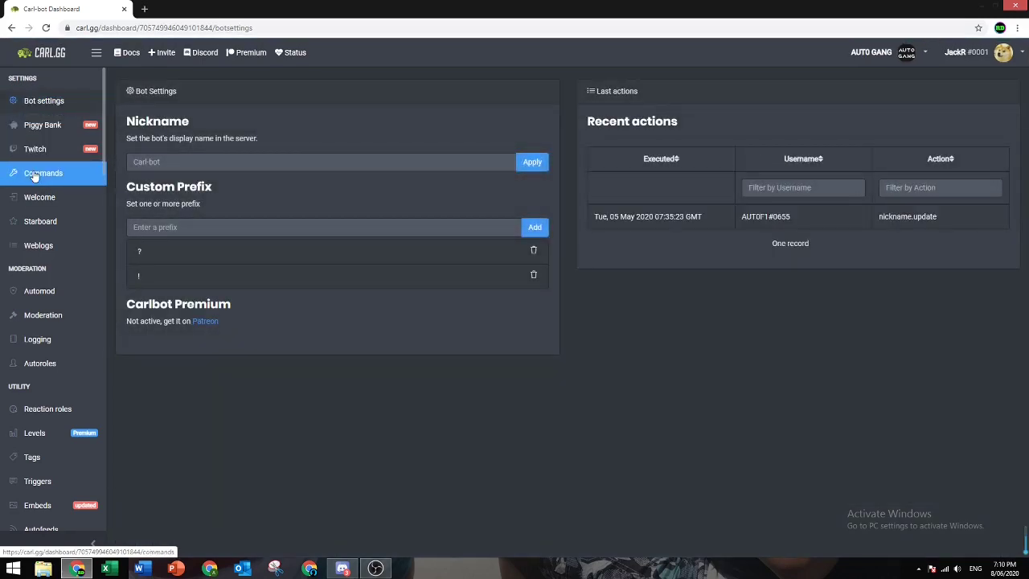
click(34, 176)
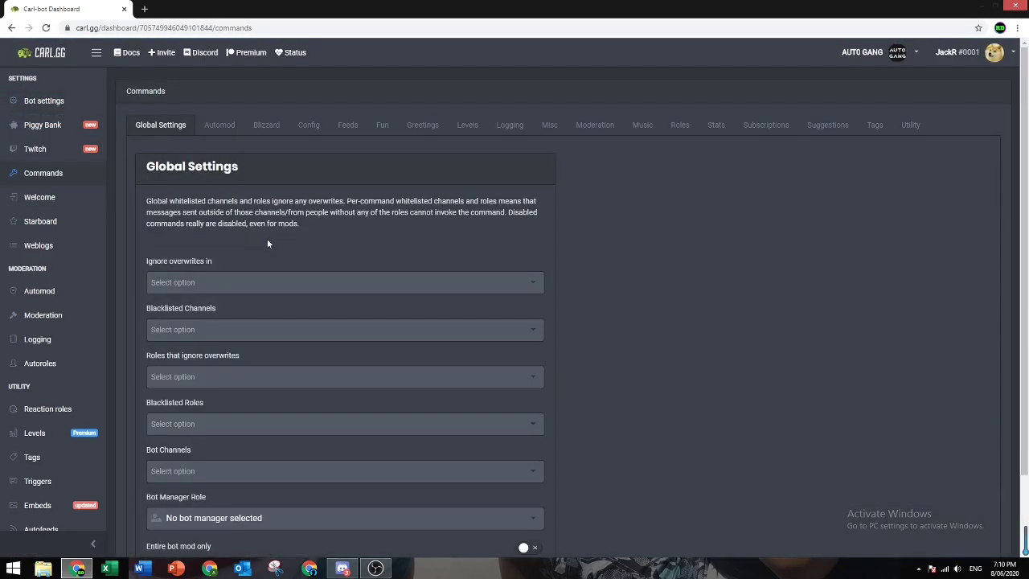
click(586, 125)
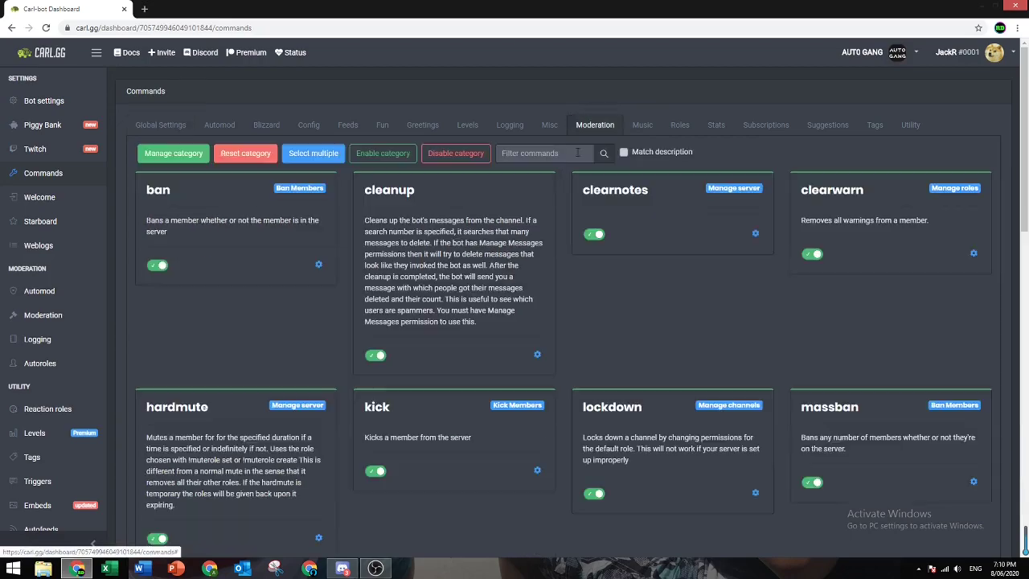
Step: Apply role overwrites to the ban and clearwarn moderation commands and disable cleanup
click(319, 265)
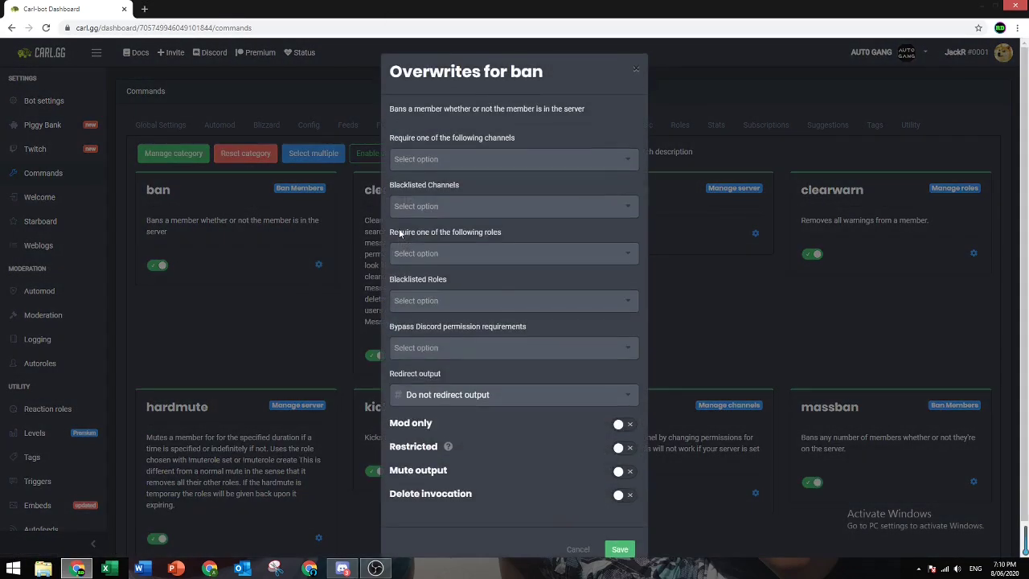
click(514, 253)
click(618, 549)
click(973, 253)
click(618, 549)
Step: Disable the hardmute command and apply role overwrites to the kick command
scroll(514, 321, down, 3)
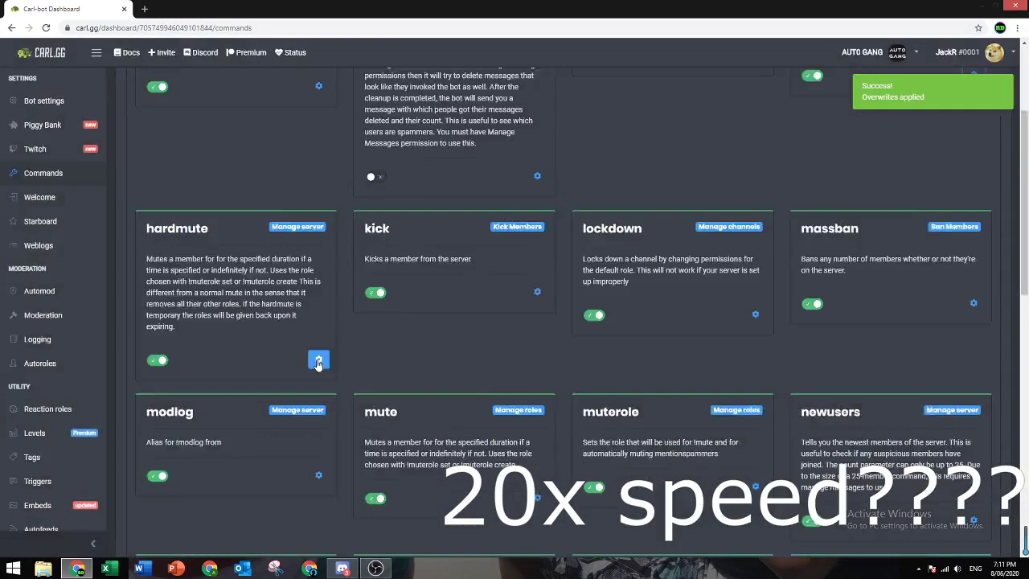
click(319, 537)
click(514, 279)
click(618, 549)
click(537, 292)
click(515, 279)
click(618, 549)
Step: Apply role overwrites to the lockdown command and disable massban
scroll(515, 321, up, 3)
click(754, 456)
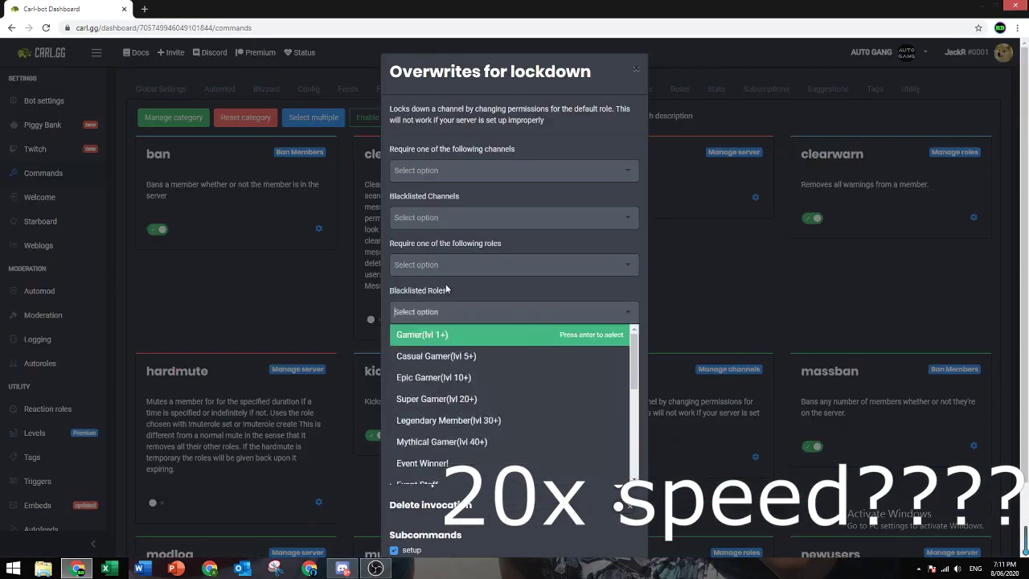
click(514, 279)
click(618, 549)
Step: Apply role overwrites to the modlog and mute commands
scroll(515, 321, down, 2)
click(319, 439)
click(515, 279)
click(618, 549)
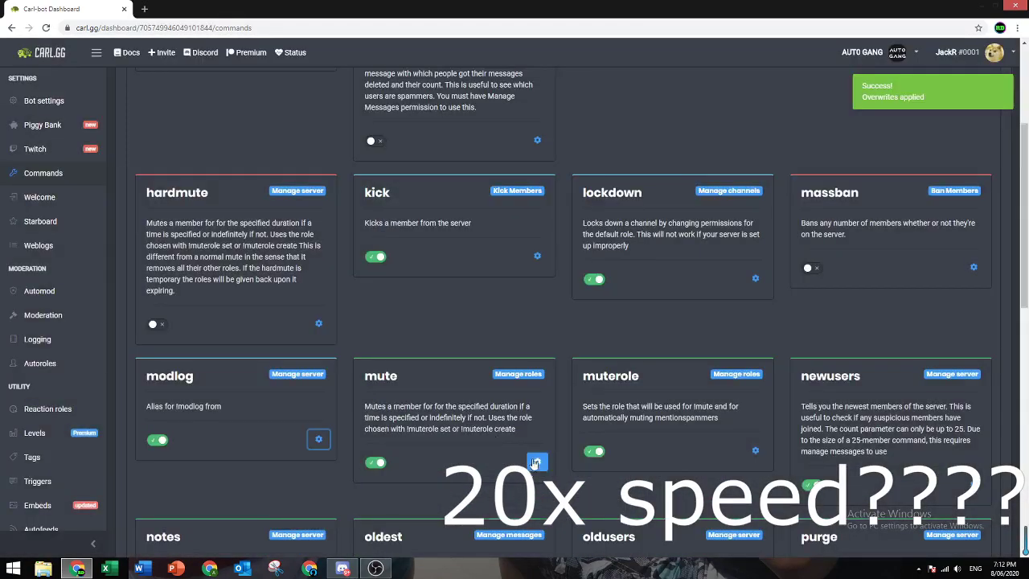
click(537, 461)
click(515, 278)
click(618, 549)
click(343, 568)
key(Escape)
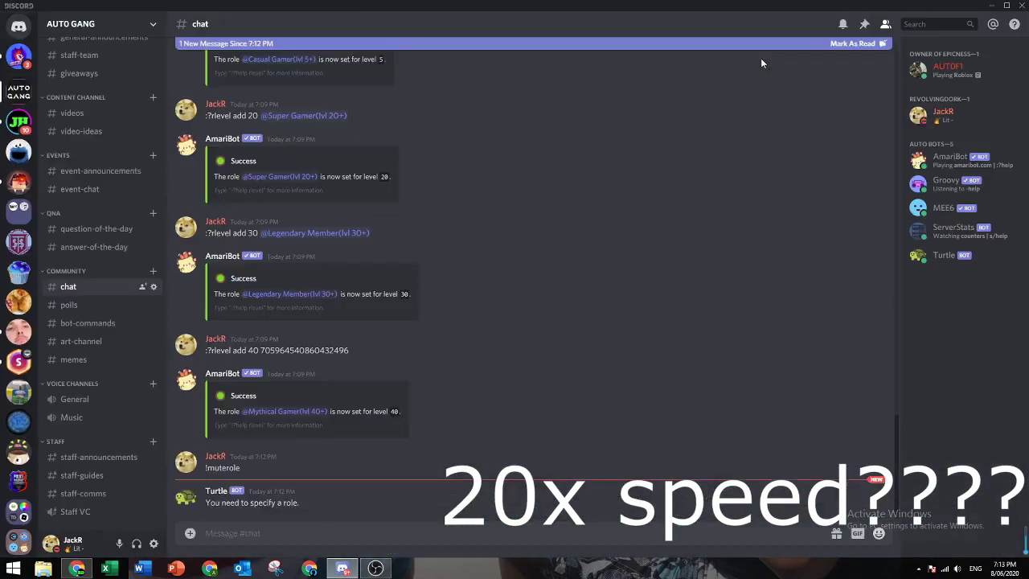
click(77, 568)
Step: Apply role overwrites to the purge command and disable the notes, oldest and newusers commands
scroll(515, 322, down, 3)
click(973, 408)
click(514, 279)
click(618, 548)
Step: Require the Owner of Epicness or Co Owner of Awesomeness role for the removewarn command and save the overwrites
scroll(514, 322, down, 3)
click(318, 293)
click(515, 279)
click(618, 549)
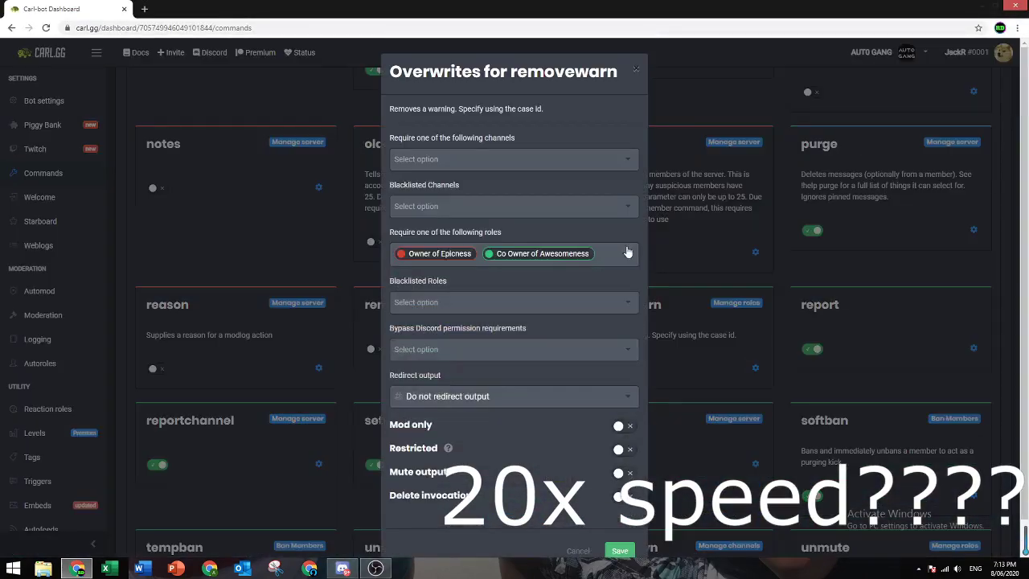
click(618, 549)
Step: Disable the reportchannel, setnick, setnote and softban commands and apply role overwrites to unmute
click(974, 466)
click(514, 279)
click(514, 279)
click(618, 549)
scroll(514, 321, down, 2)
Step: Save required roles for warn, including Owner of Epicness, Co Owner of Awesomeness, Community Manager and Community Executive, and disable warns and youngest
click(318, 487)
click(514, 279)
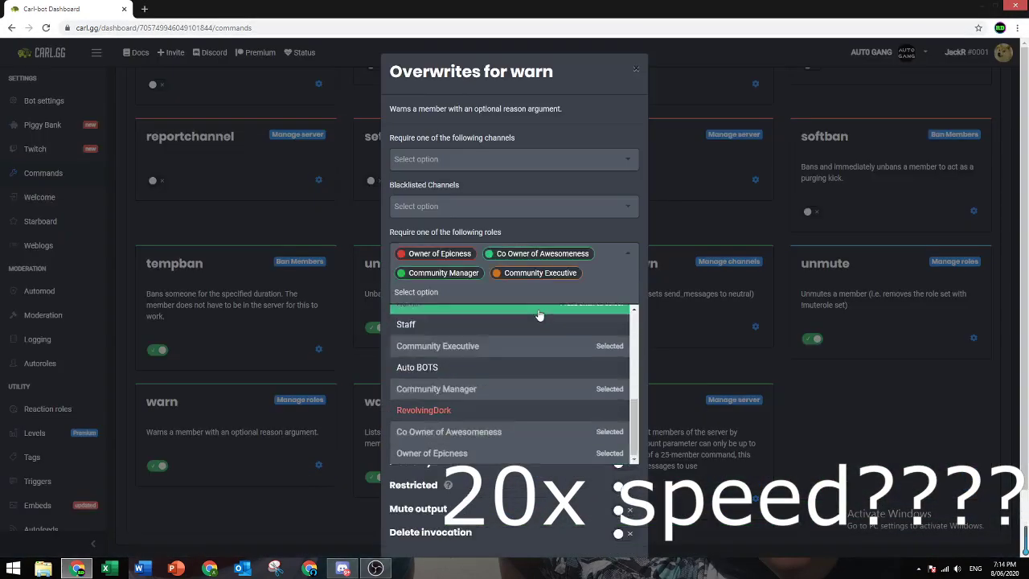
click(618, 549)
click(370, 499)
click(595, 522)
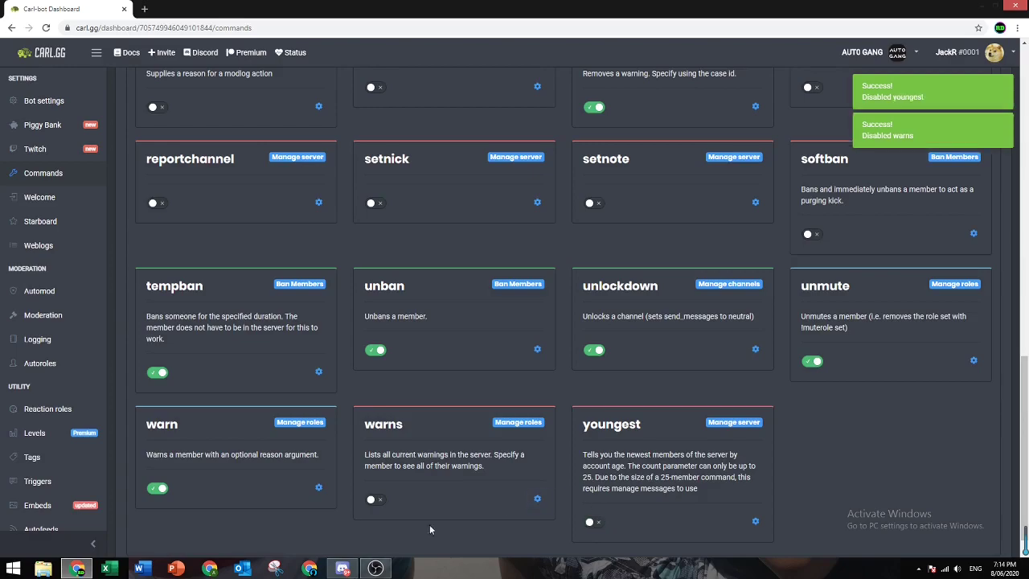
Step: Switch to Discord and delete the general-announcements channel from the AUTO GANG server
scroll(334, 507, up, 7)
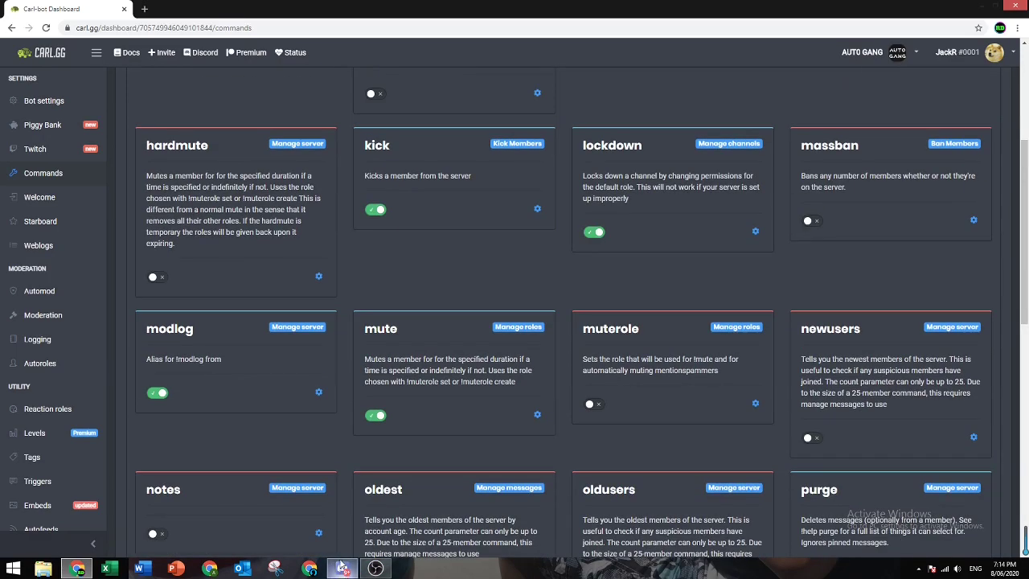
click(342, 567)
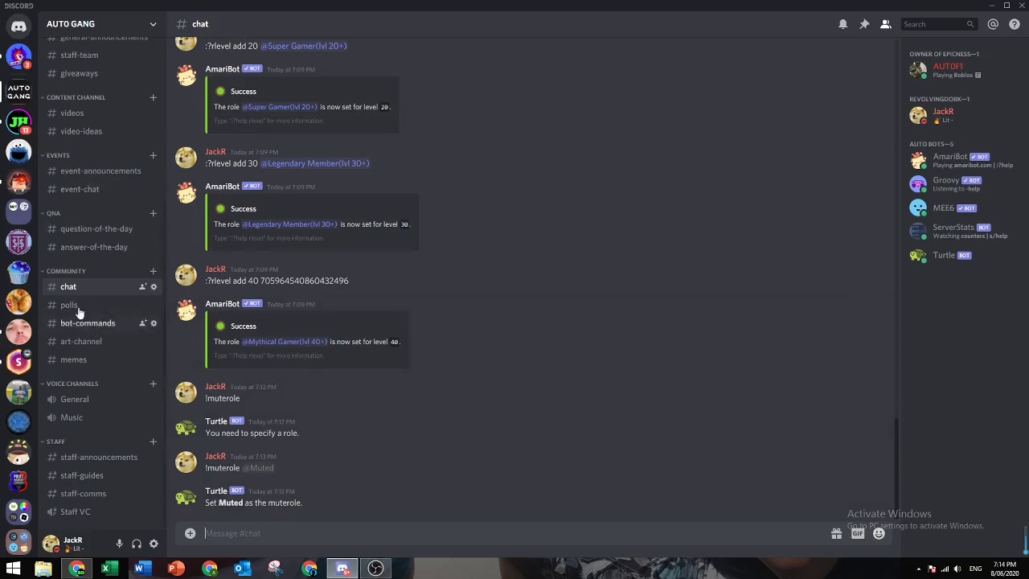
scroll(79, 312, up, 5)
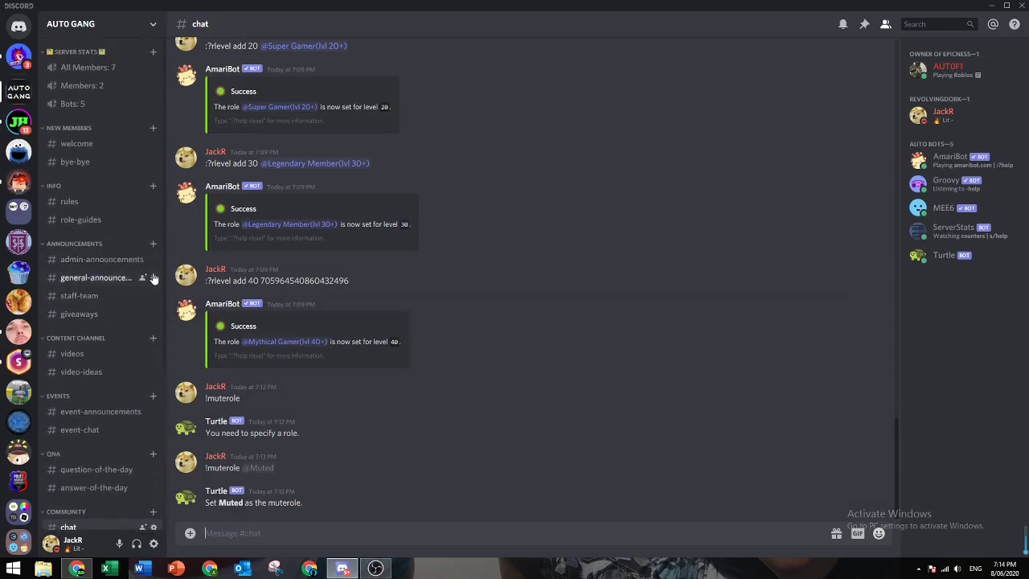
click(153, 277)
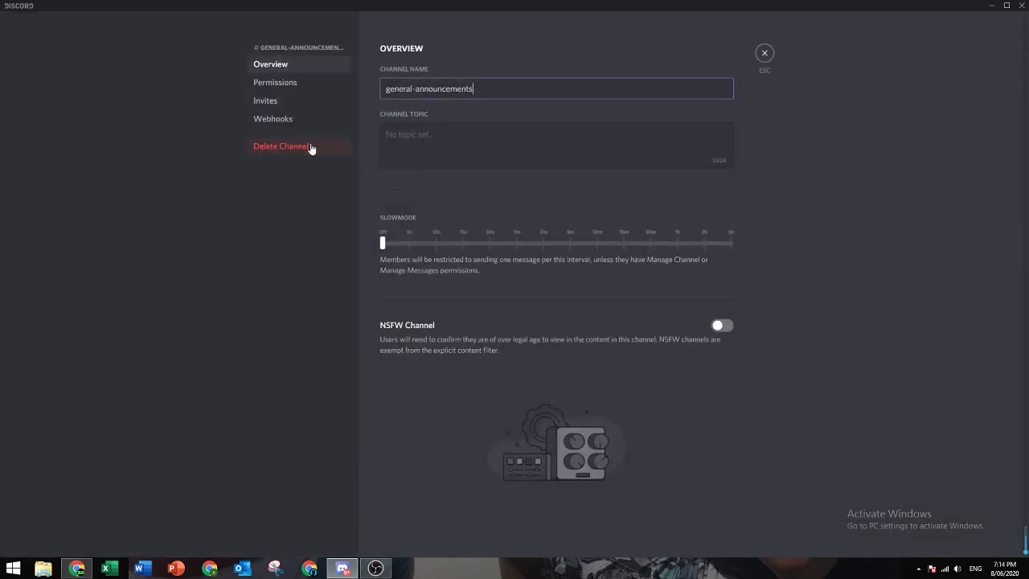
click(305, 147)
click(591, 311)
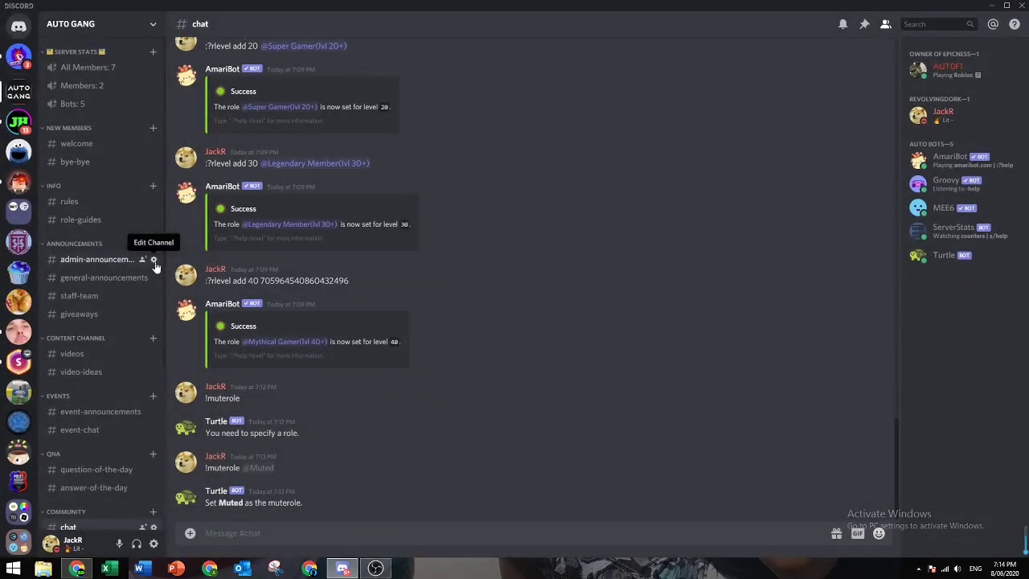
Step: Copy the pushpin emoji from the announcements channel name in the JH server and return to AUTO GANG
click(18, 122)
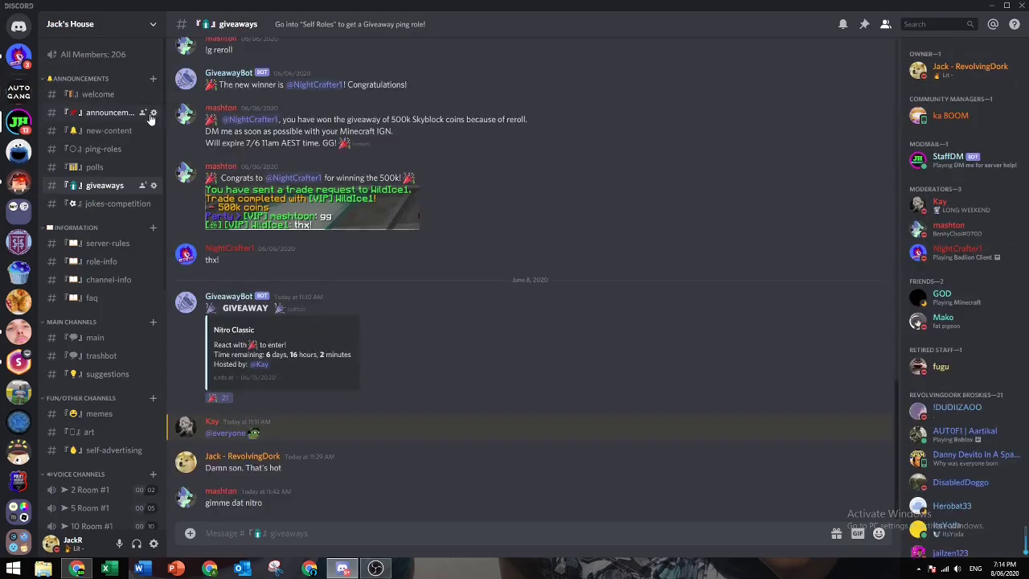
click(153, 113)
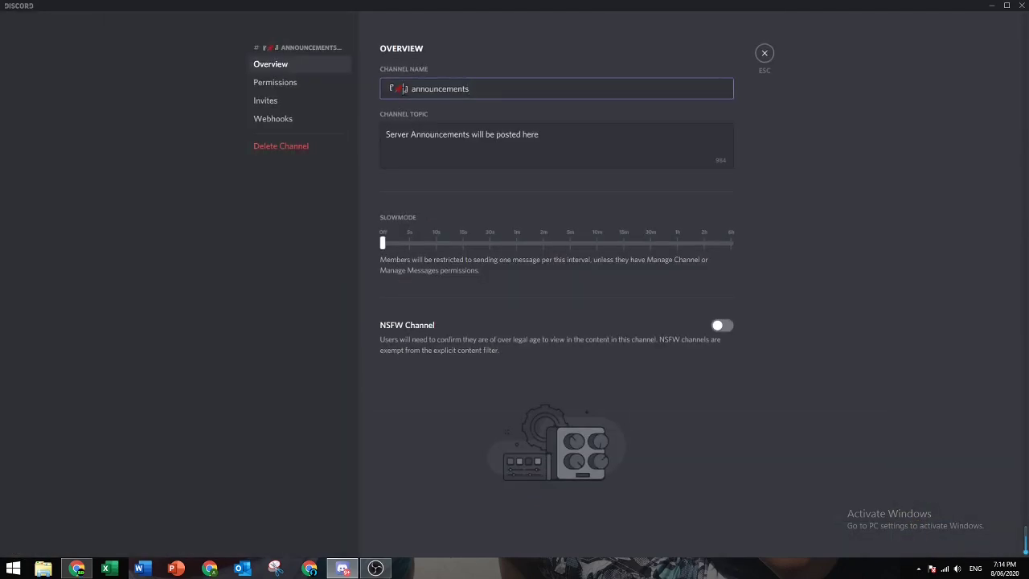
click(764, 54)
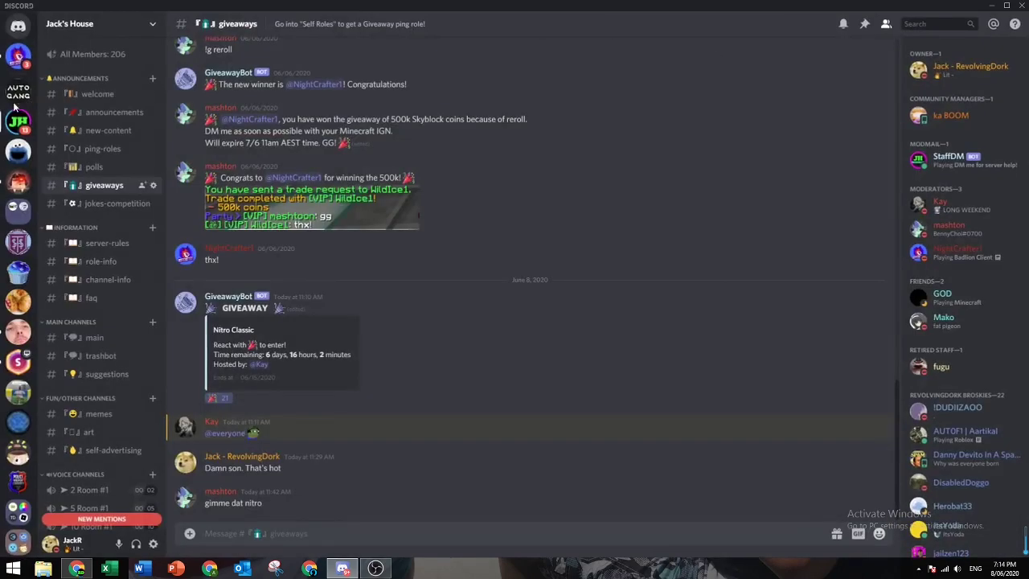
click(18, 91)
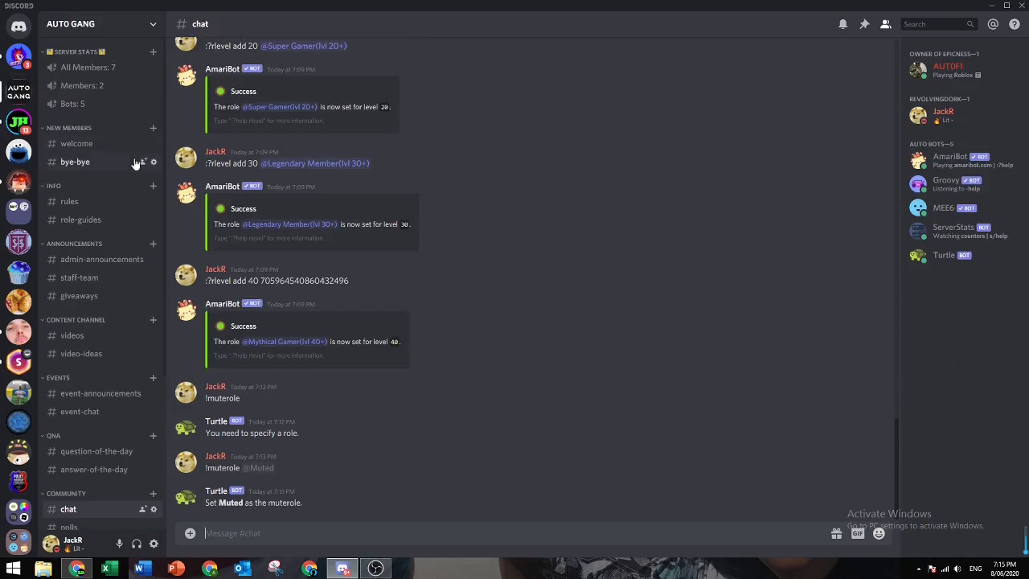
Step: Rename the admin-announcements channel to 📌-announcements
click(154, 259)
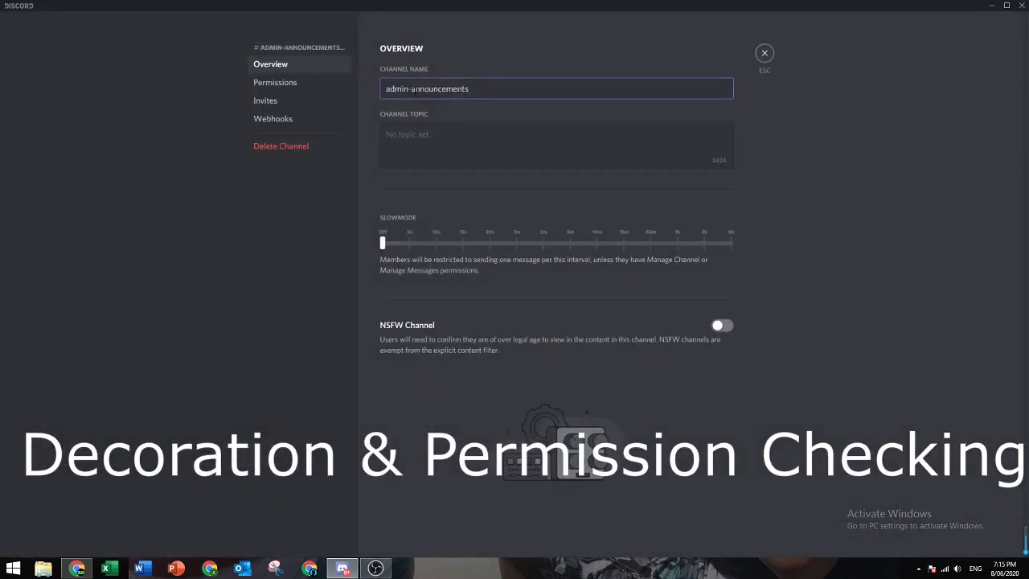
text(🚫)
click(291, 84)
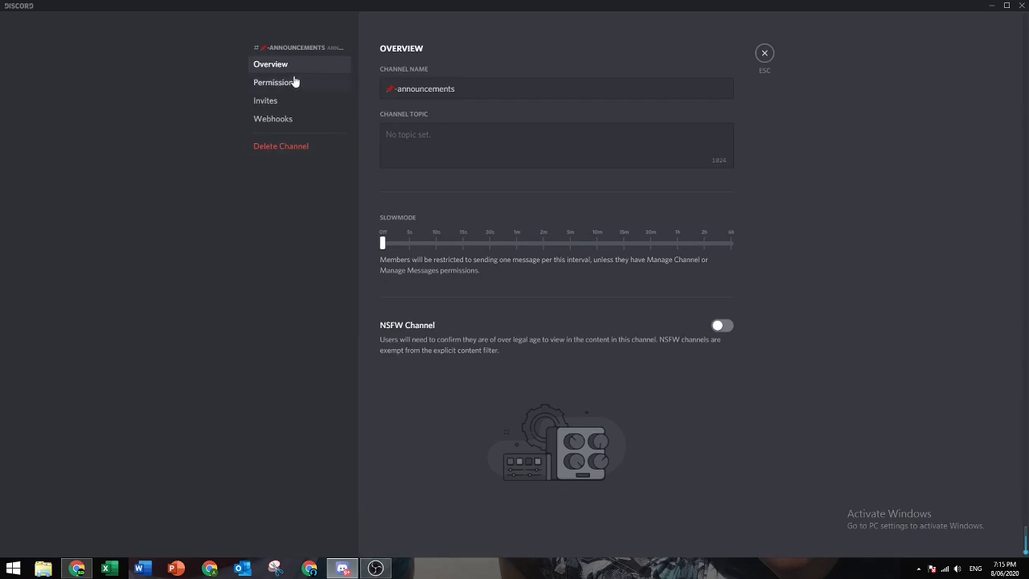
Step: Review the Community Executive and Community Manager permissions of the 📌-announcements channel
click(312, 85)
click(411, 117)
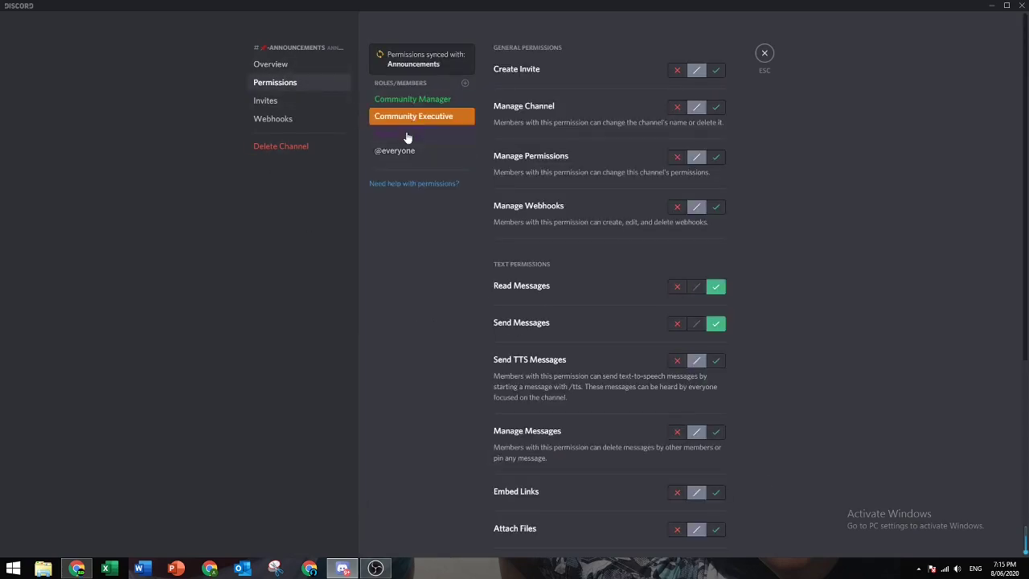
click(414, 99)
click(765, 54)
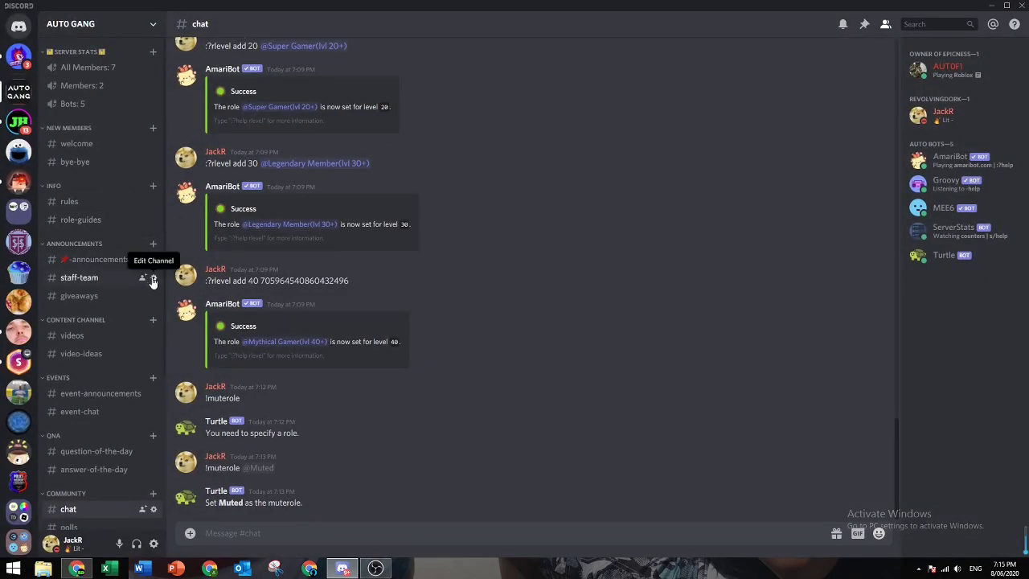
Step: View the staff-team channel, check the JH server's channel list for naming styles, and open AUTO GANG's giveaways channel
click(110, 281)
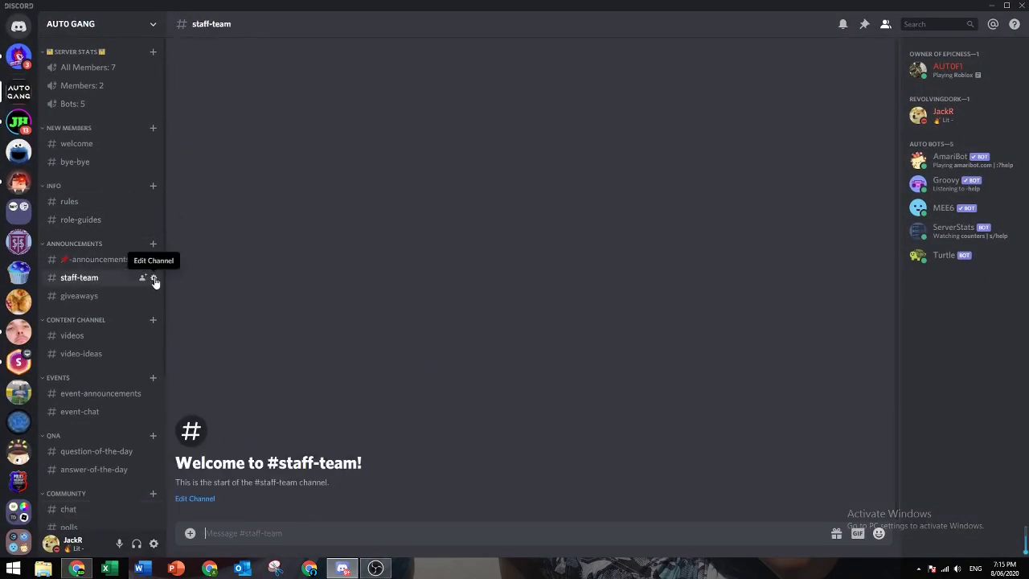
click(22, 125)
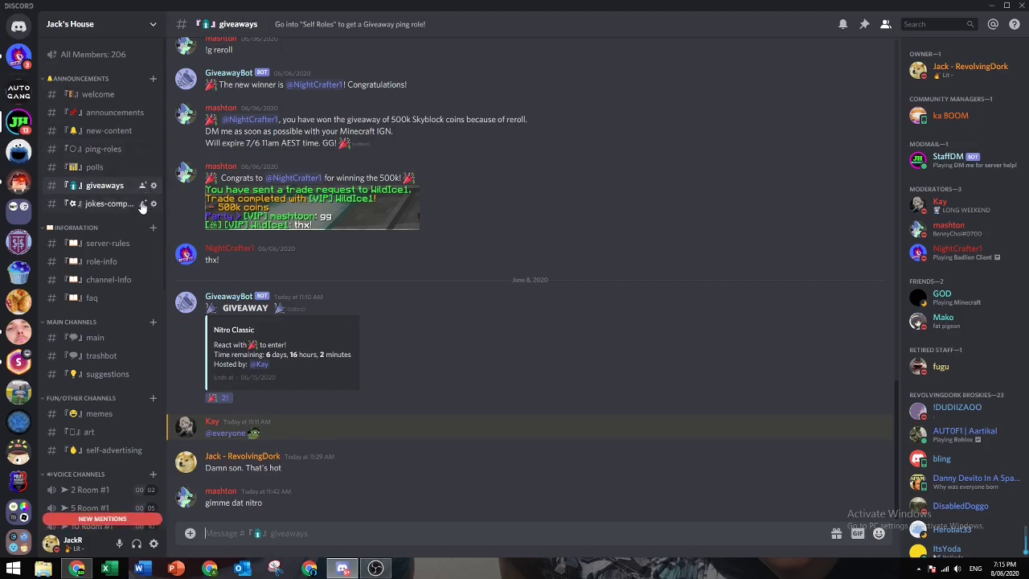
click(18, 93)
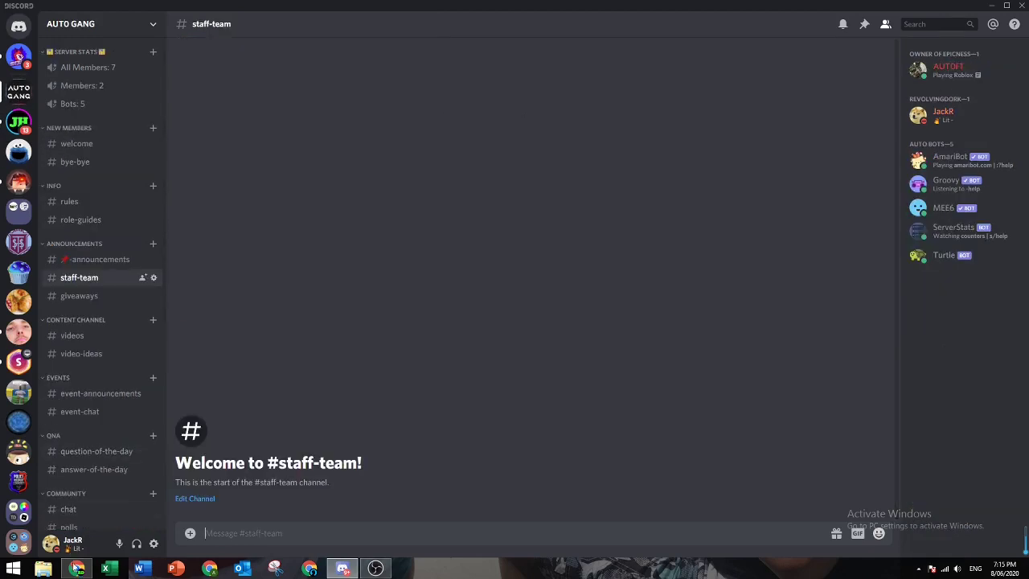
click(124, 294)
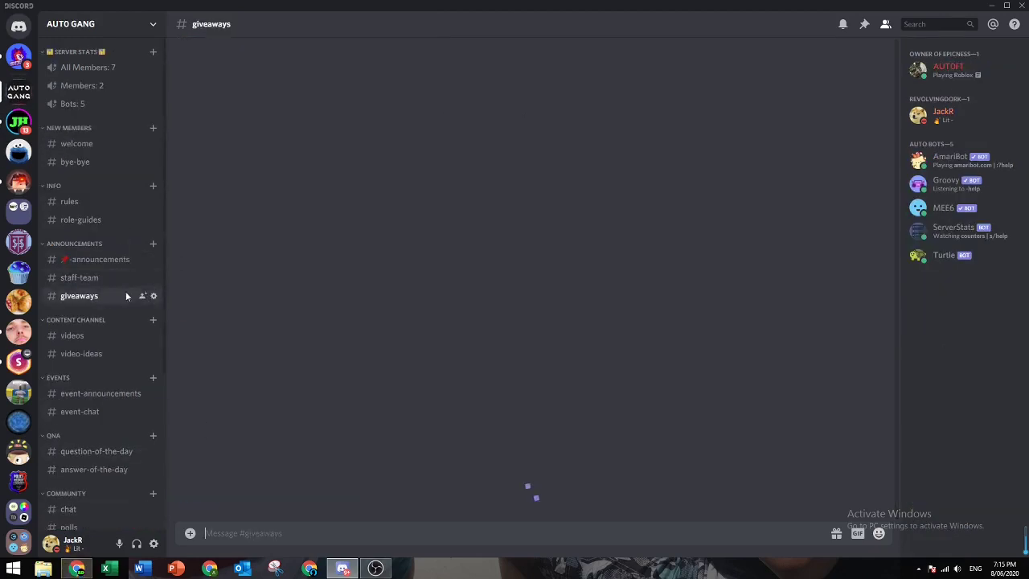
Step: Copy the emoji from the giveaways channel name in the JH server and return to AUTO GANG
click(27, 125)
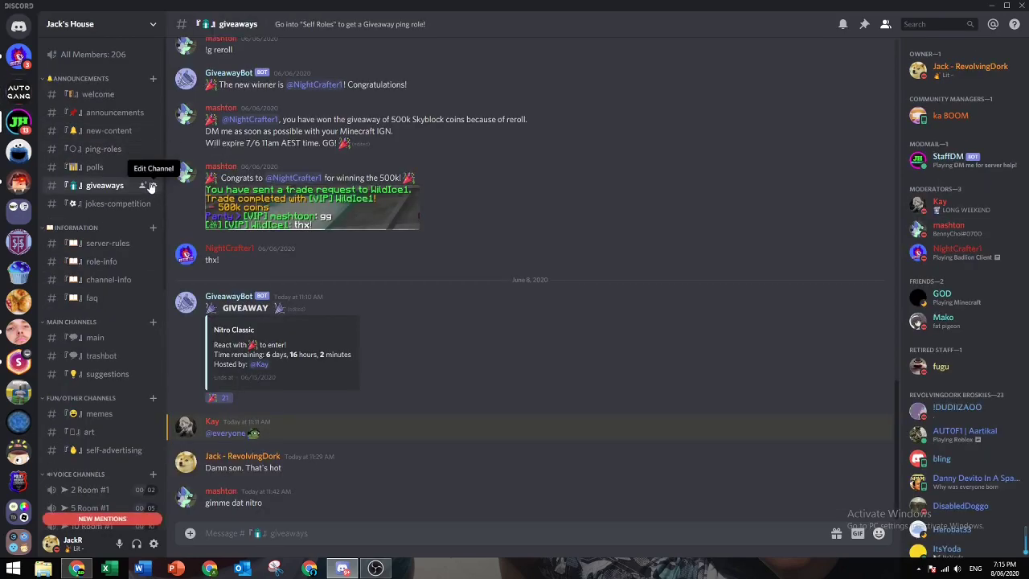
click(154, 185)
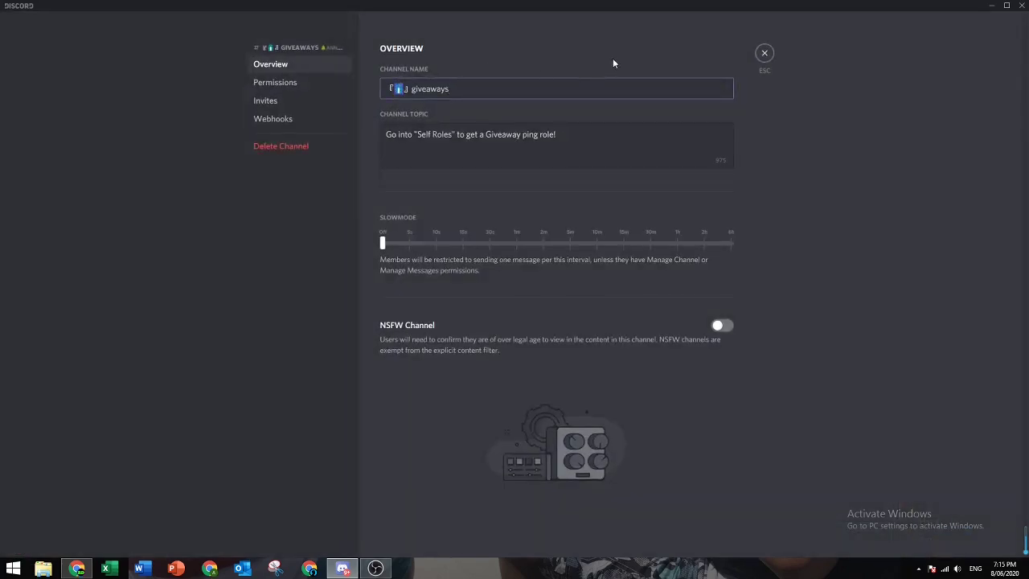
click(764, 53)
click(18, 90)
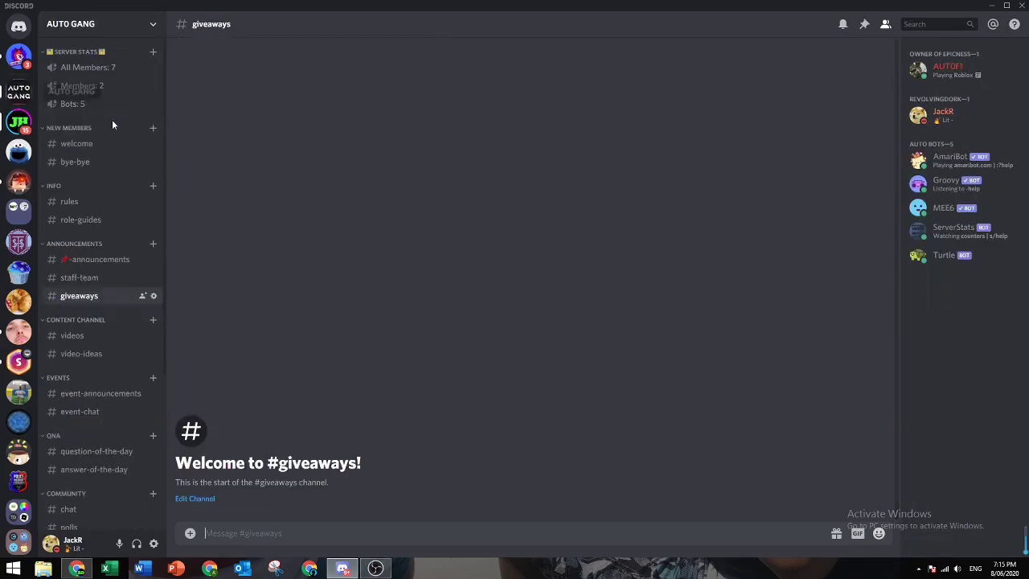
Step: Rename the giveaways channel to 🎁-giveaways and save the change
click(154, 296)
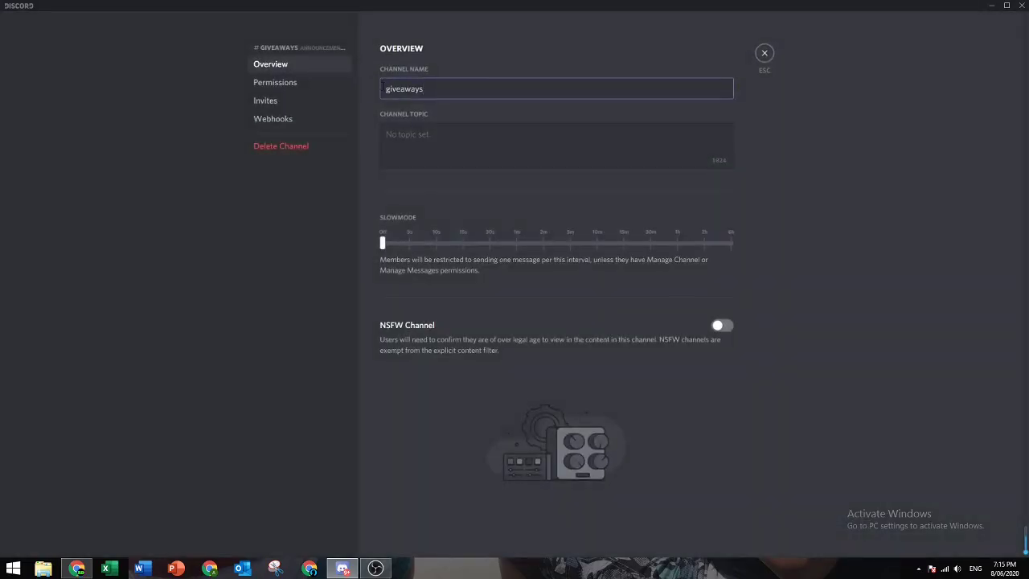
text(🎁-)
click(707, 533)
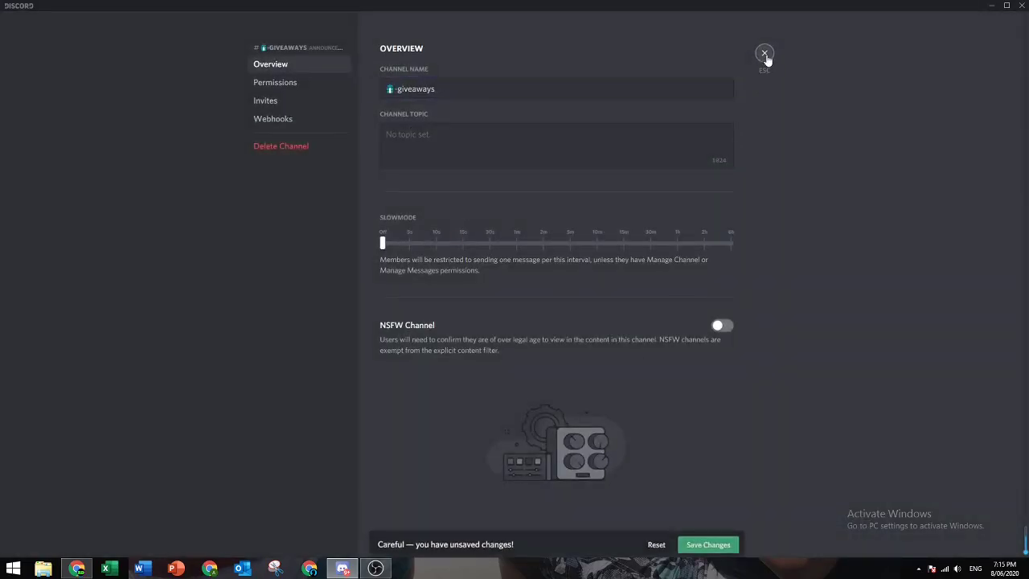
click(764, 53)
click(90, 339)
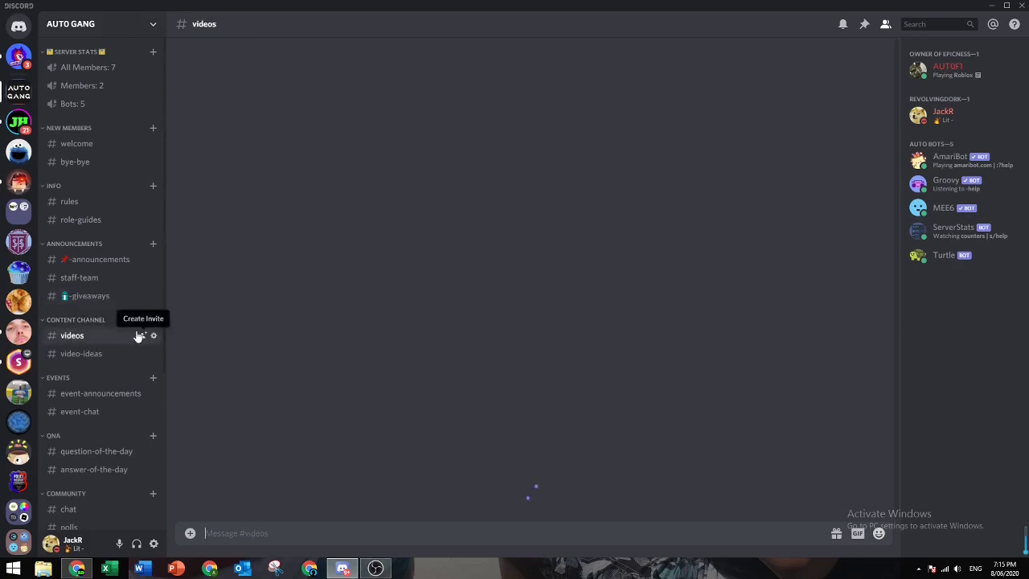
right_click(92, 320)
click(113, 399)
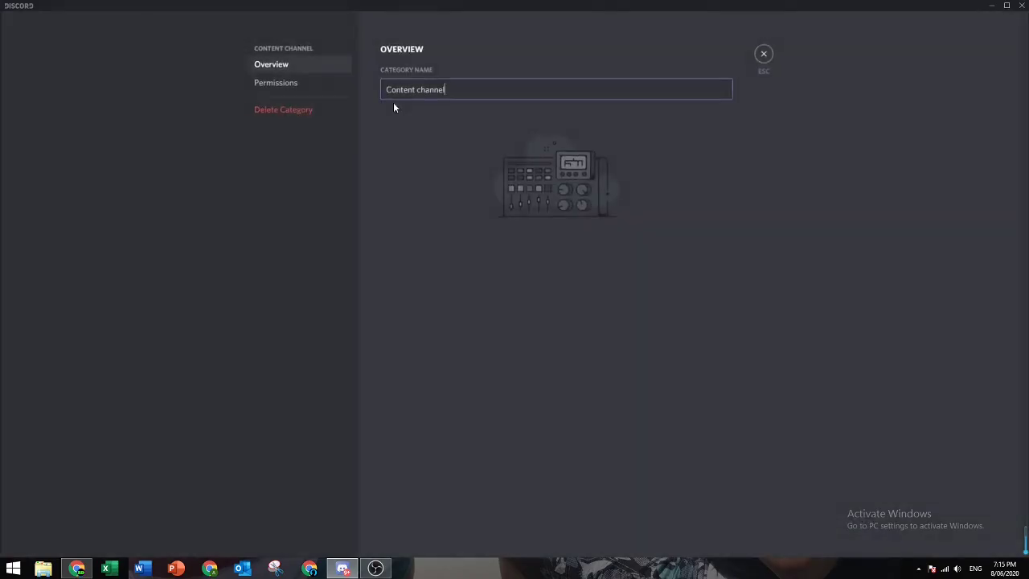
click(291, 85)
click(676, 327)
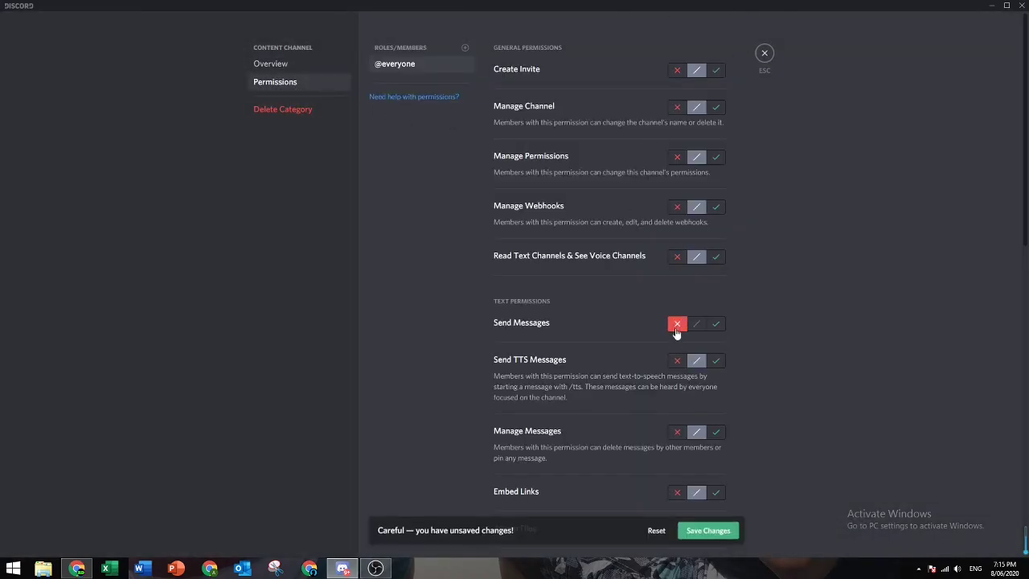
click(709, 529)
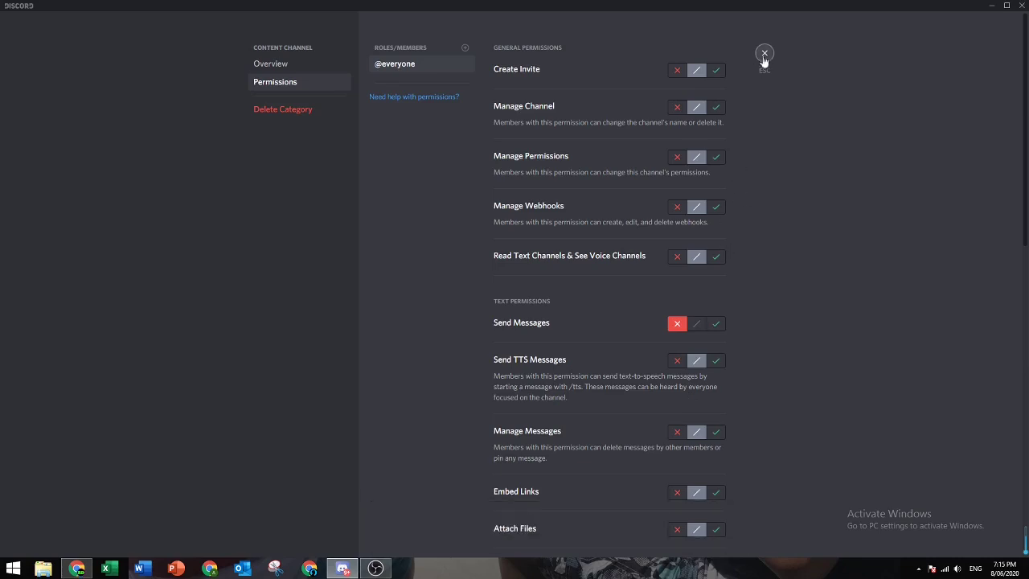
click(764, 54)
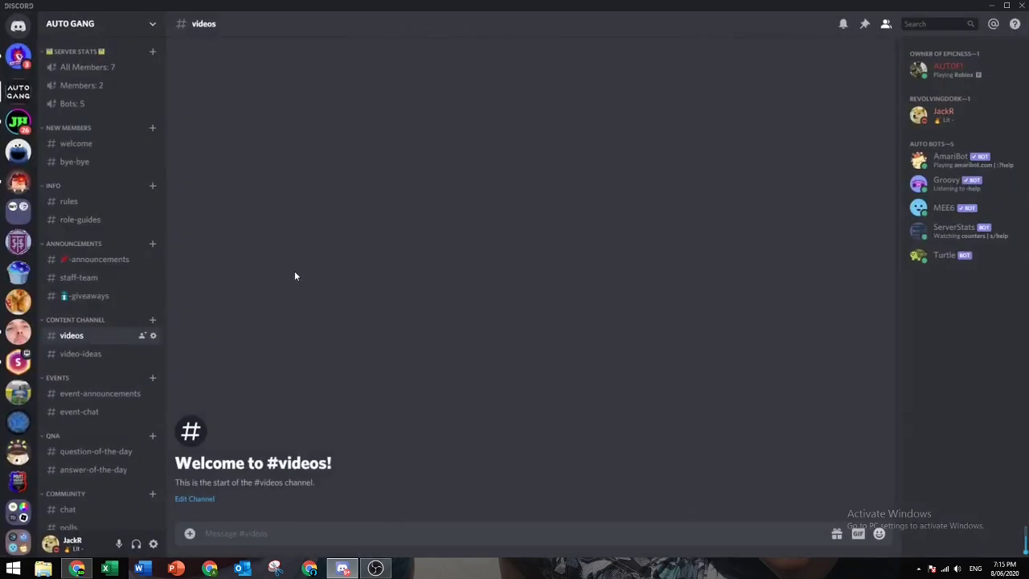
click(122, 354)
click(153, 353)
click(277, 83)
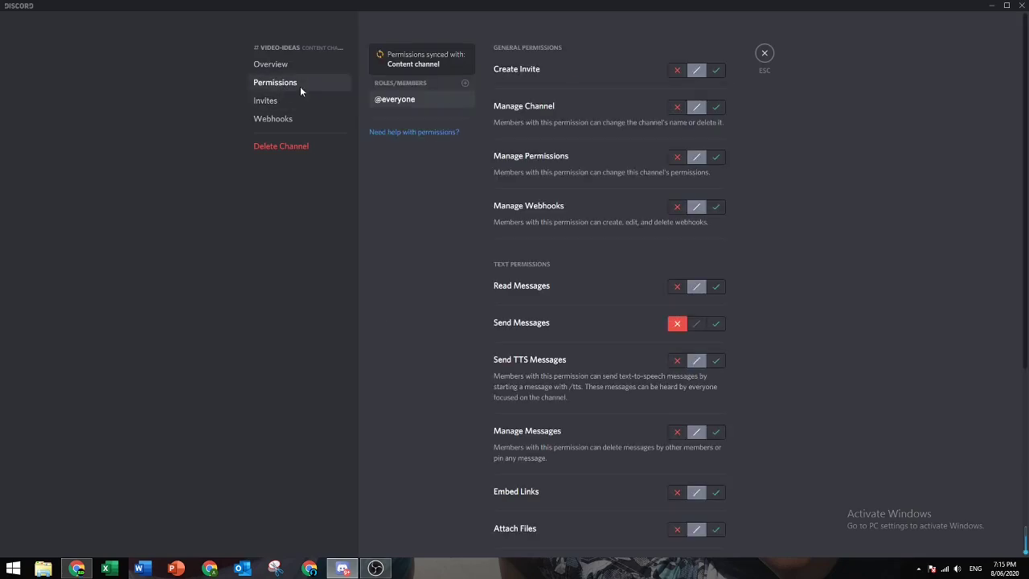
click(715, 324)
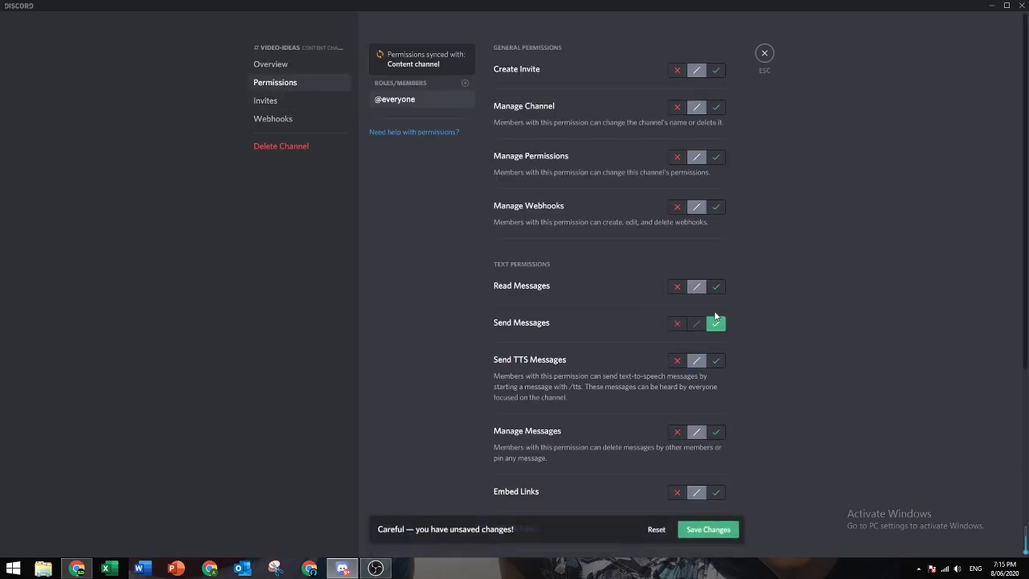
click(714, 291)
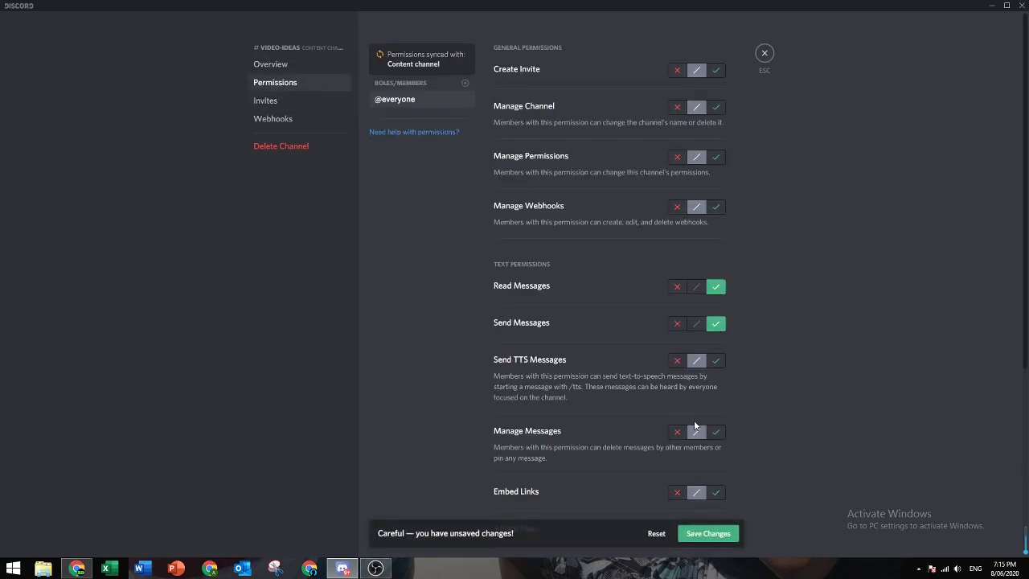
click(679, 364)
scroll(679, 364, down, 1)
click(677, 325)
click(676, 384)
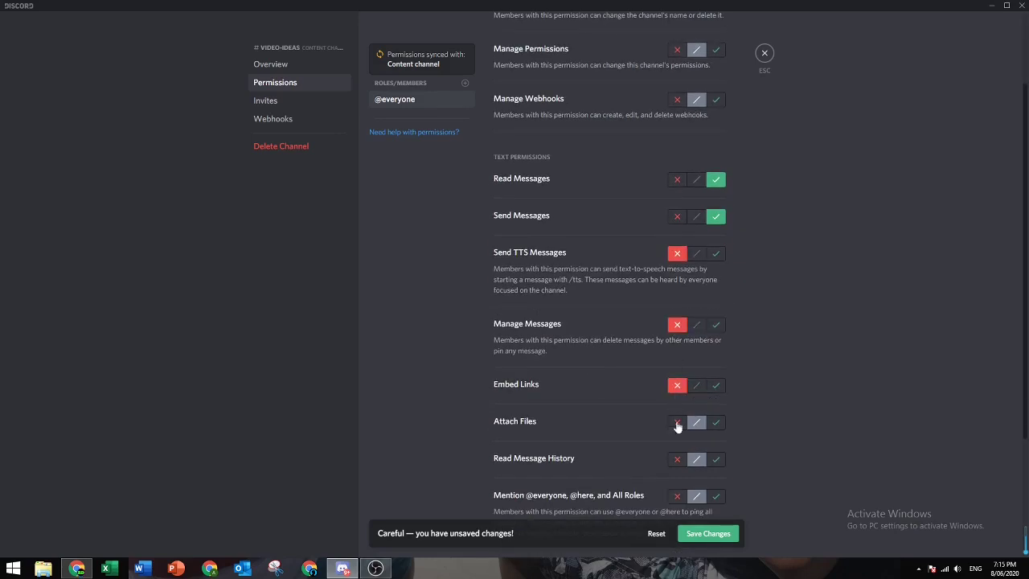
click(676, 496)
scroll(671, 366, down, 2)
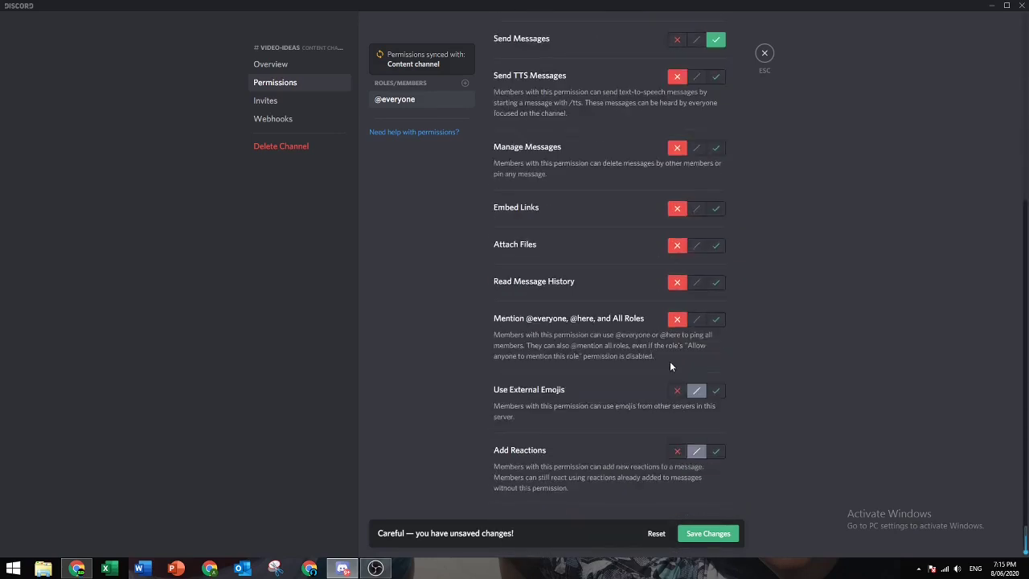
click(676, 390)
click(676, 450)
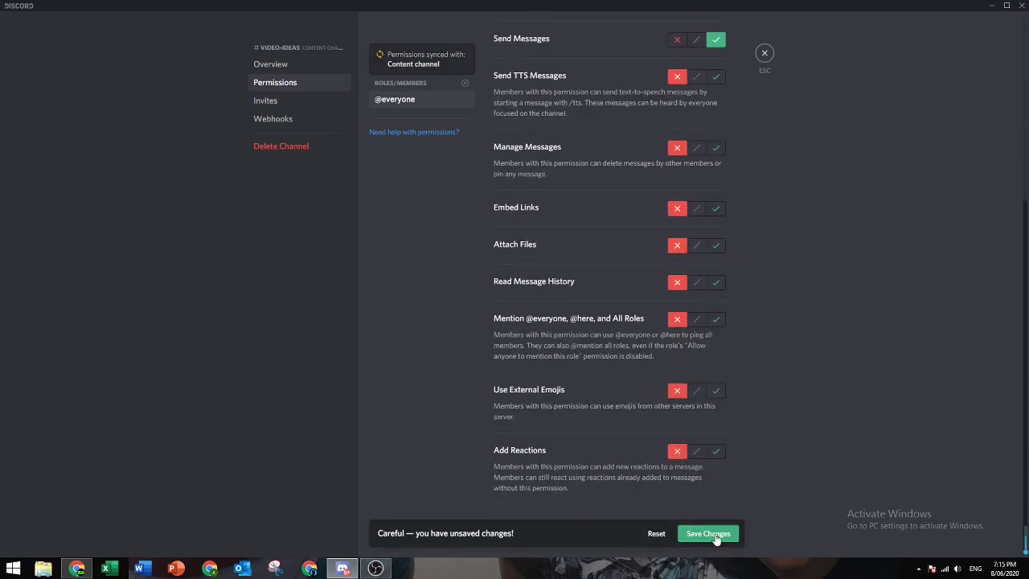
scroll(649, 329, up, 3)
scroll(649, 329, up, 1)
click(677, 206)
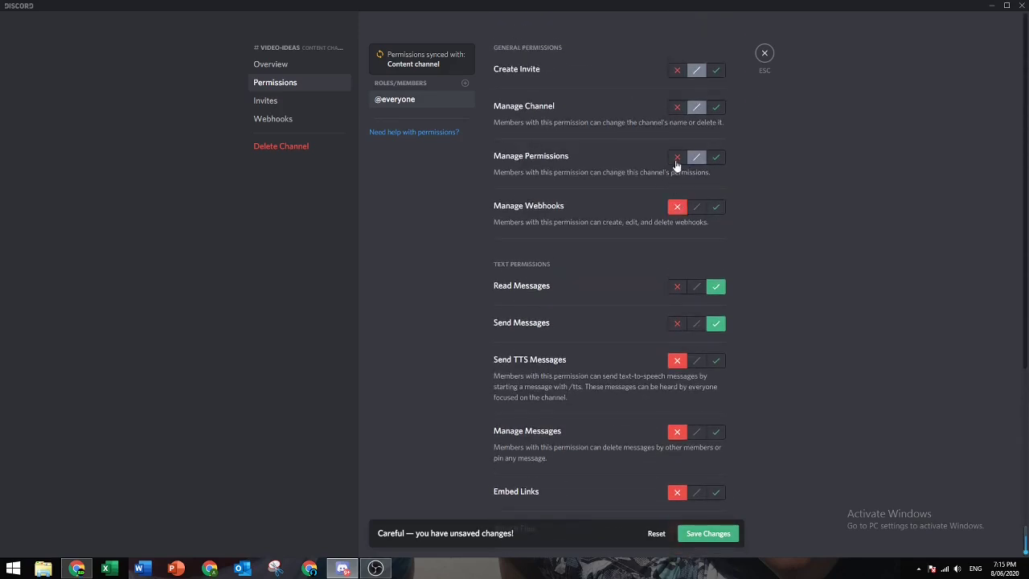
click(676, 157)
click(677, 107)
click(677, 70)
click(707, 533)
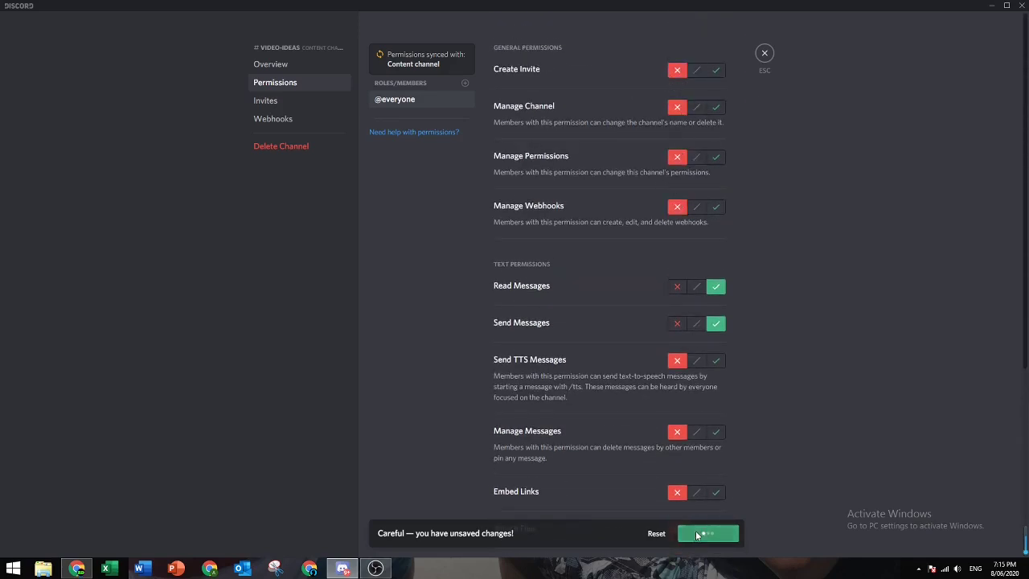
click(764, 53)
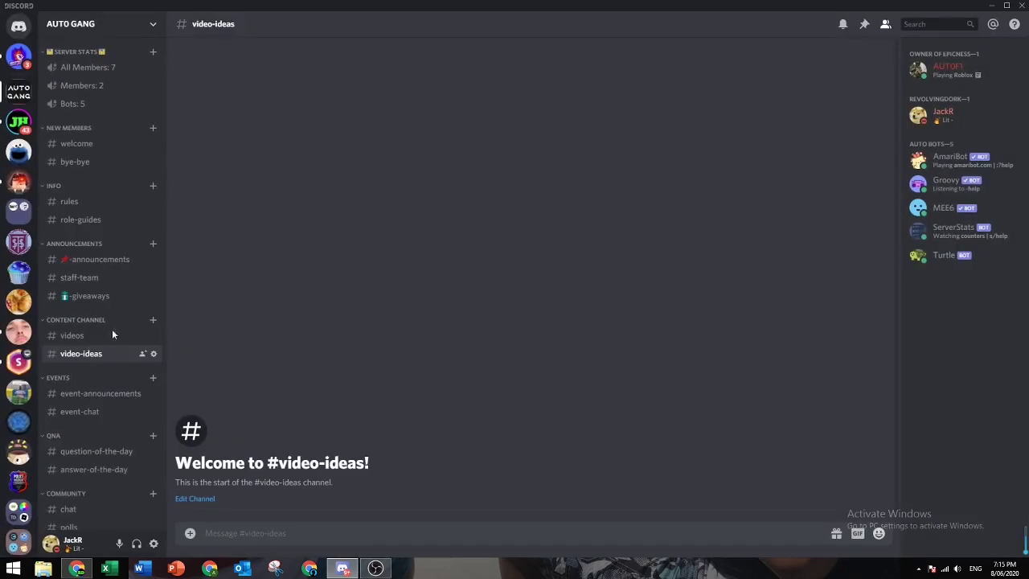
click(152, 335)
click(274, 82)
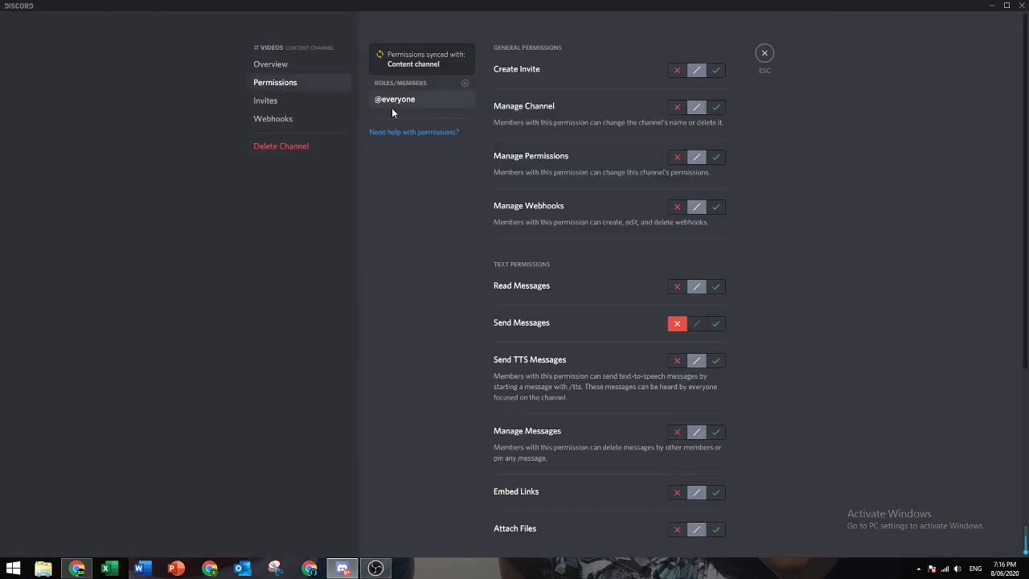
click(715, 287)
click(678, 206)
click(677, 157)
click(677, 107)
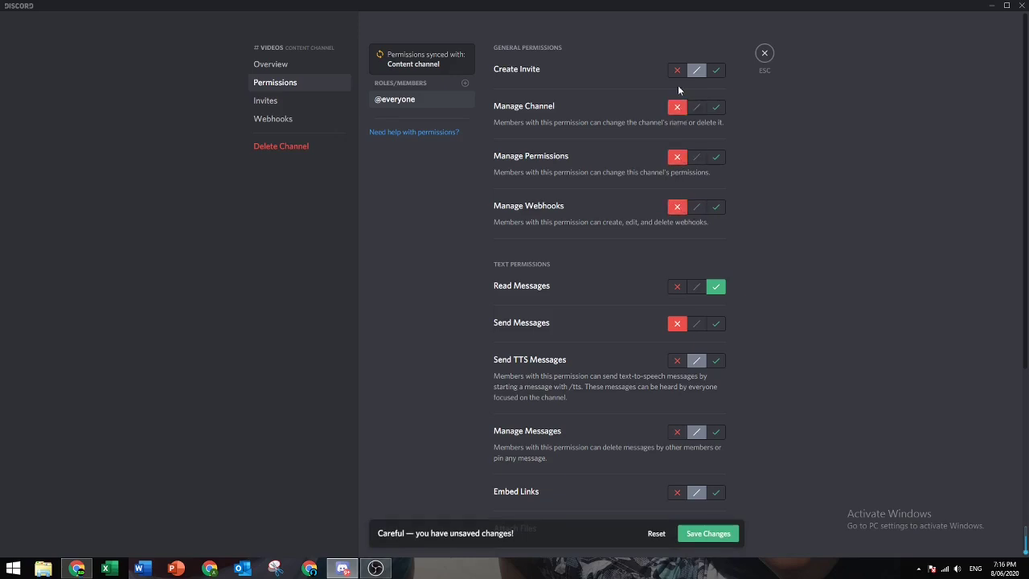
click(676, 70)
scroll(675, 200, down, 2)
click(676, 182)
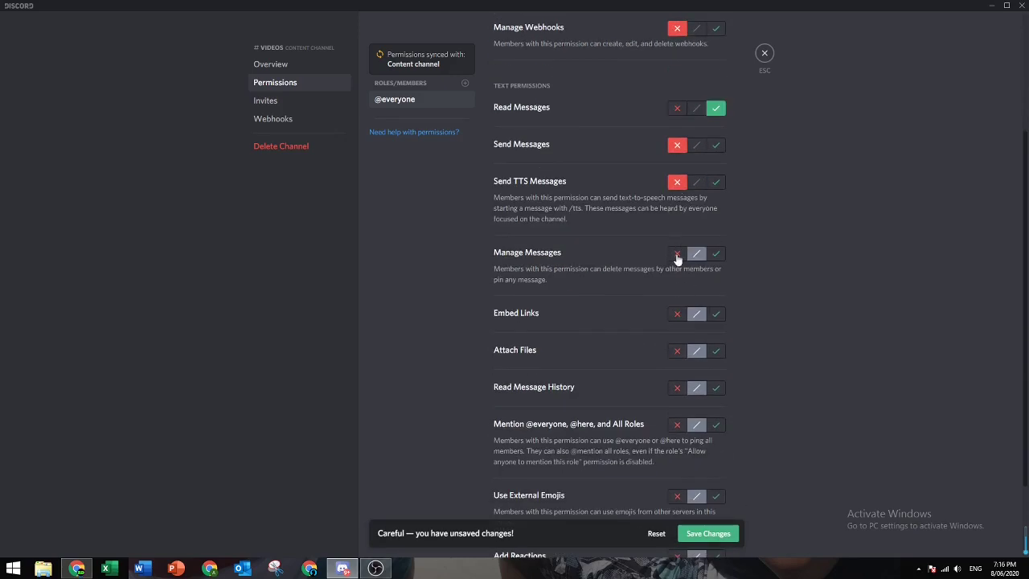
click(677, 253)
click(677, 314)
click(676, 351)
click(676, 387)
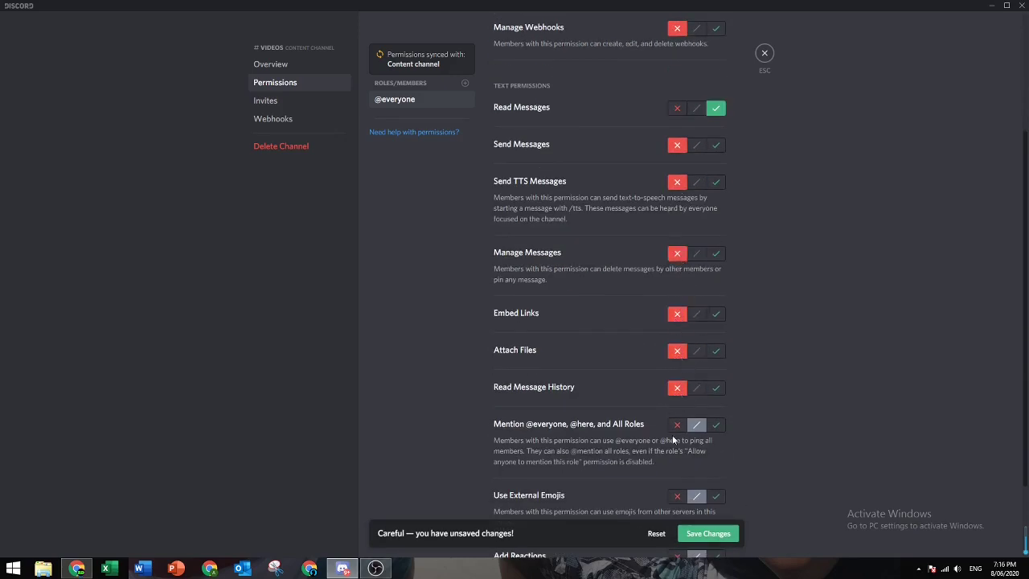
click(675, 424)
scroll(671, 402, down, 1)
scroll(671, 401, down, 2)
click(677, 390)
click(676, 451)
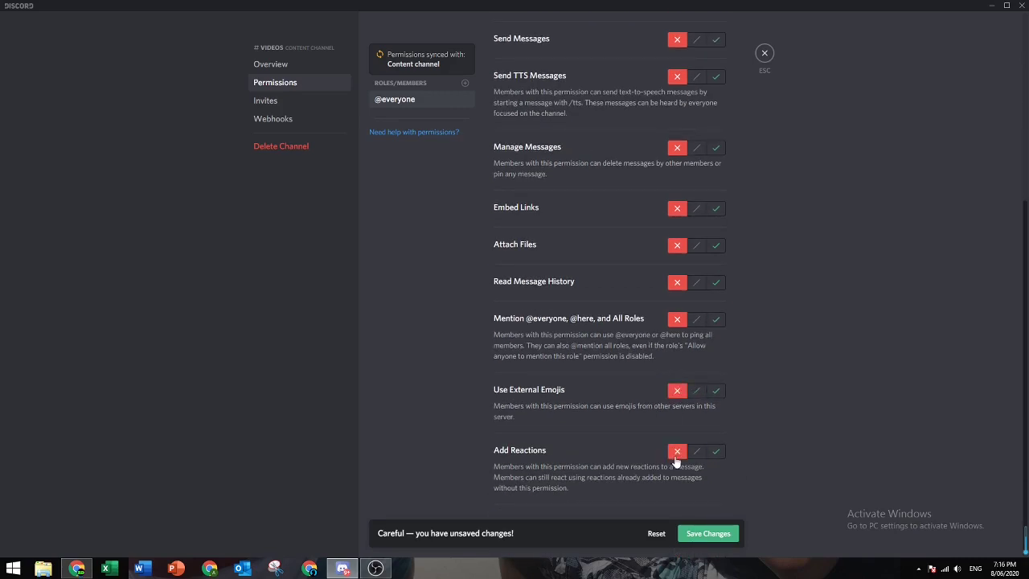
click(709, 533)
click(764, 53)
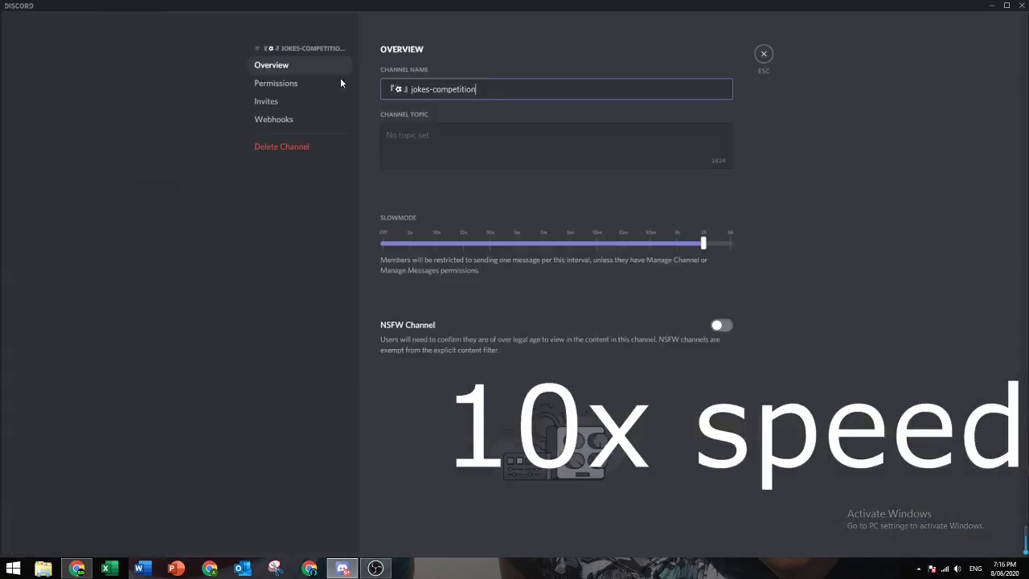
Step: Add the Event Staff role to the permissions of the event-announcements channel
key(Escape)
click(145, 392)
click(275, 83)
click(715, 286)
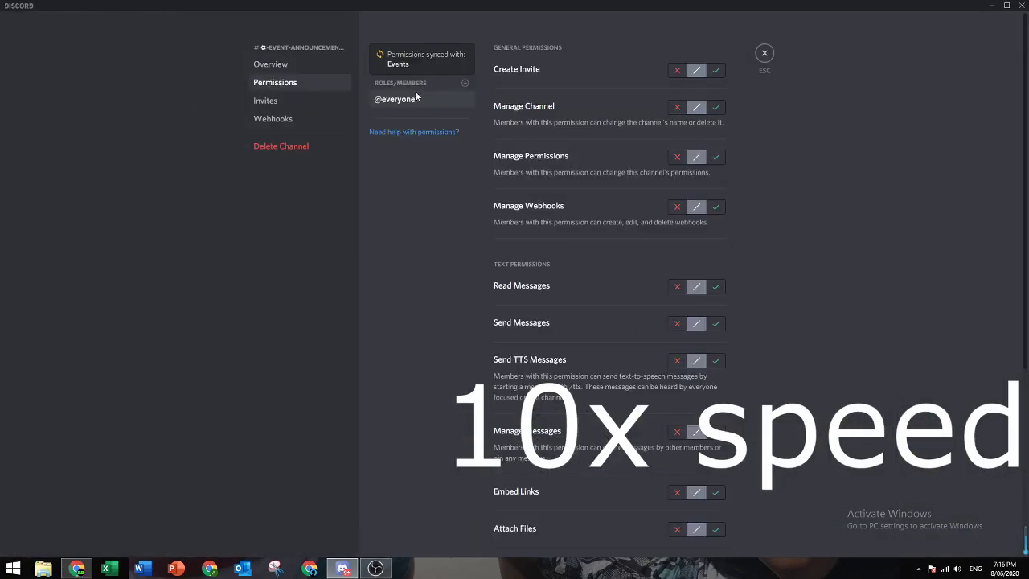
scroll(610, 321, down, 5)
scroll(610, 321, up, 5)
click(465, 83)
click(418, 115)
Step: Allow Event Staff to read and send messages, embed links, attach files and read message history, deny TTS and Manage Messages, and save
click(716, 323)
click(715, 491)
scroll(611, 322, down, 5)
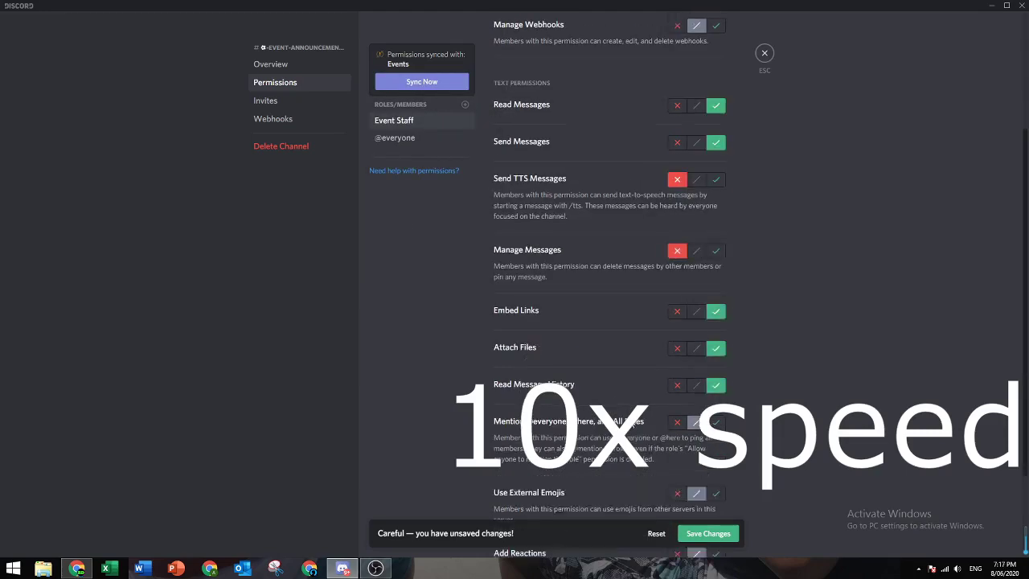
click(715, 528)
scroll(610, 321, up, 5)
click(674, 70)
click(708, 532)
key(Escape)
click(422, 155)
click(676, 323)
click(715, 286)
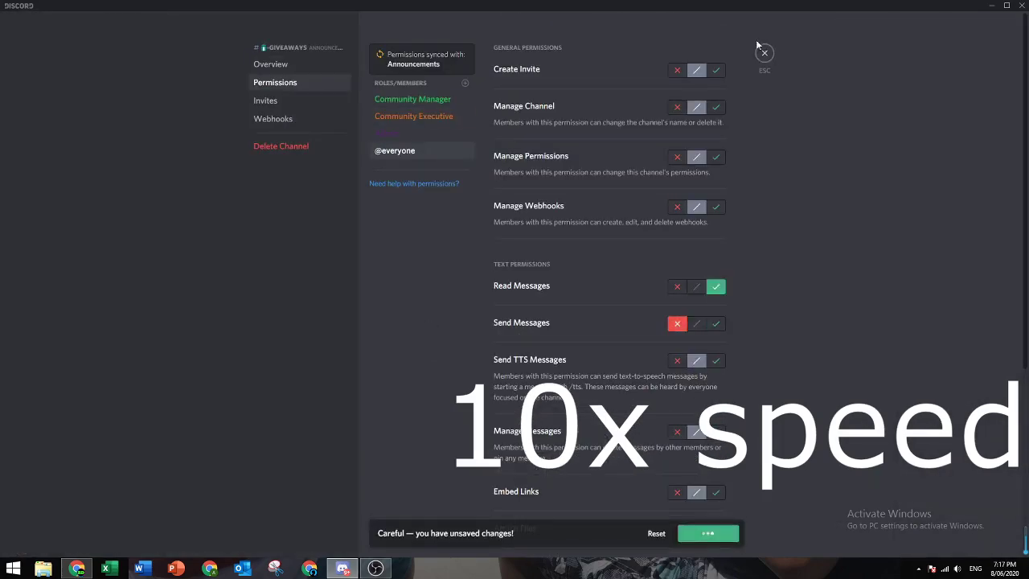
click(708, 533)
scroll(610, 321, down, 5)
key(Escape)
scroll(104, 401, down, 3)
click(93, 362)
click(97, 344)
click(153, 344)
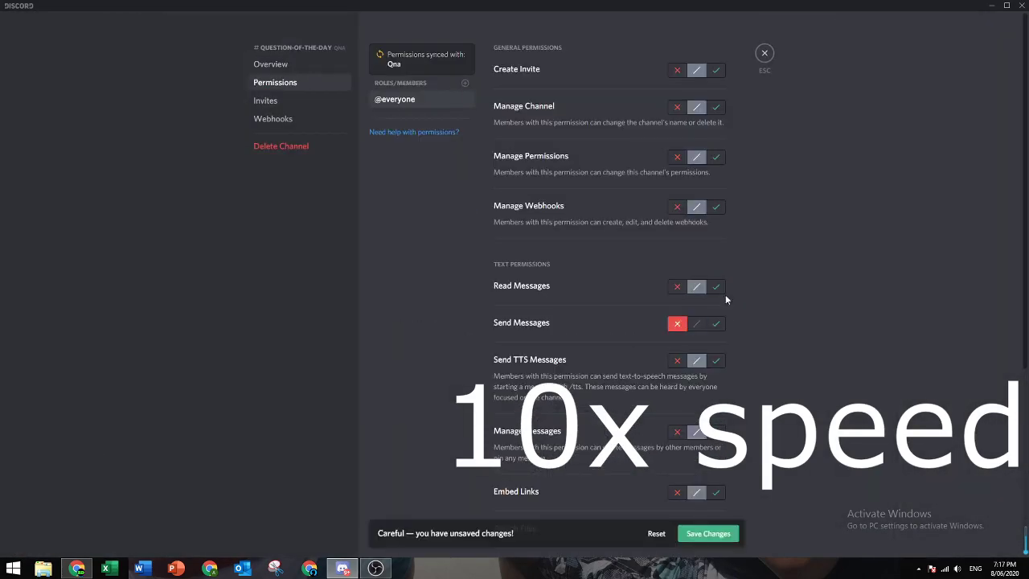
click(464, 83)
click(418, 115)
click(708, 533)
key(Escape)
Step: Add the Moderators role to the chat channel's permissions
click(154, 361)
click(464, 83)
click(417, 114)
click(715, 292)
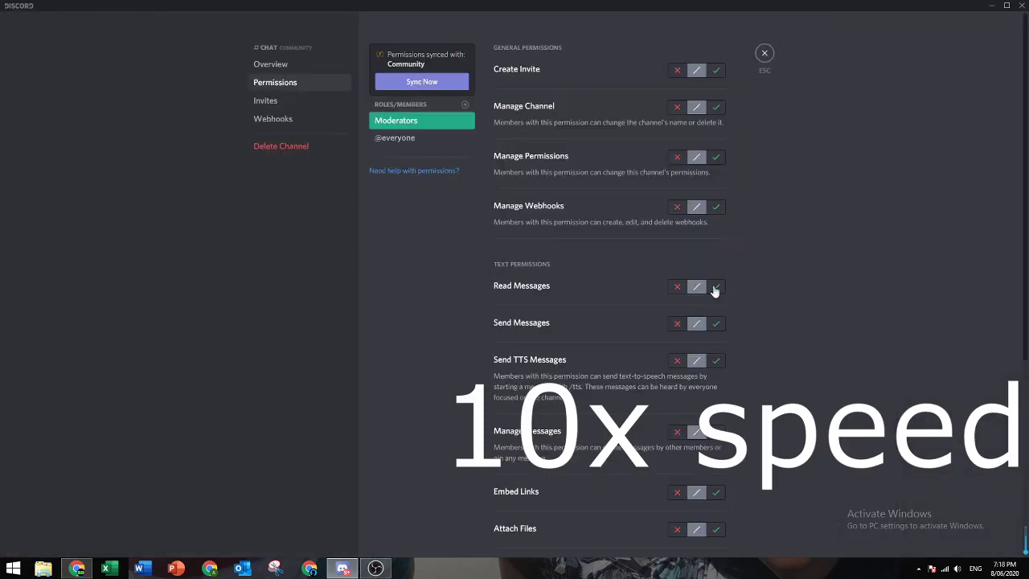
click(464, 83)
key(Escape)
Step: Move the polls channel into the Announcements category and check its synced role permissions
click(69, 401)
drag(69, 384, 85, 169)
click(154, 168)
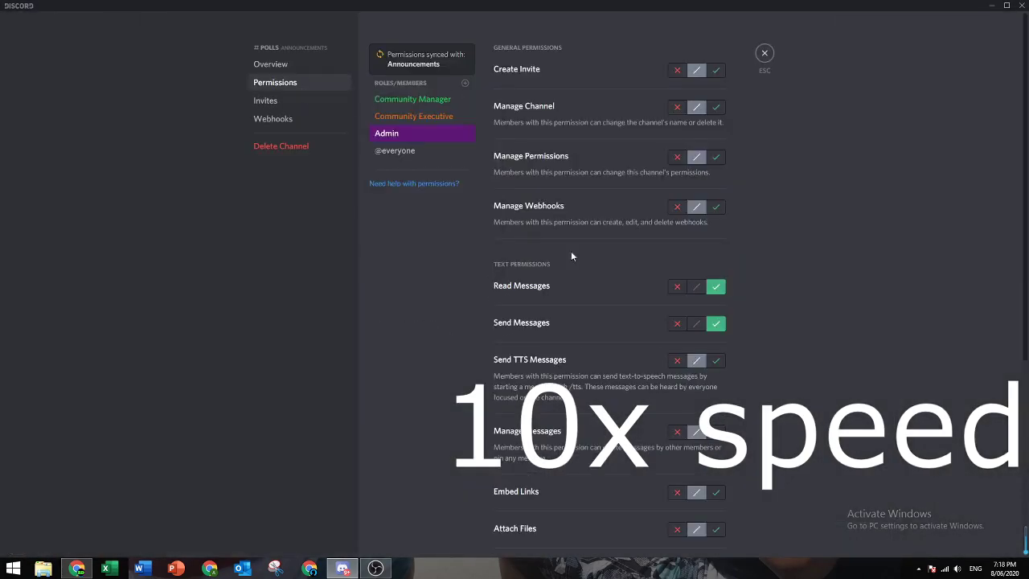
key(Escape)
Step: Look through the channel list, open the chat channel and view the Groovy bot's profile
click(98, 361)
scroll(106, 282, up, 3)
scroll(105, 322, down, 3)
click(68, 443)
click(945, 180)
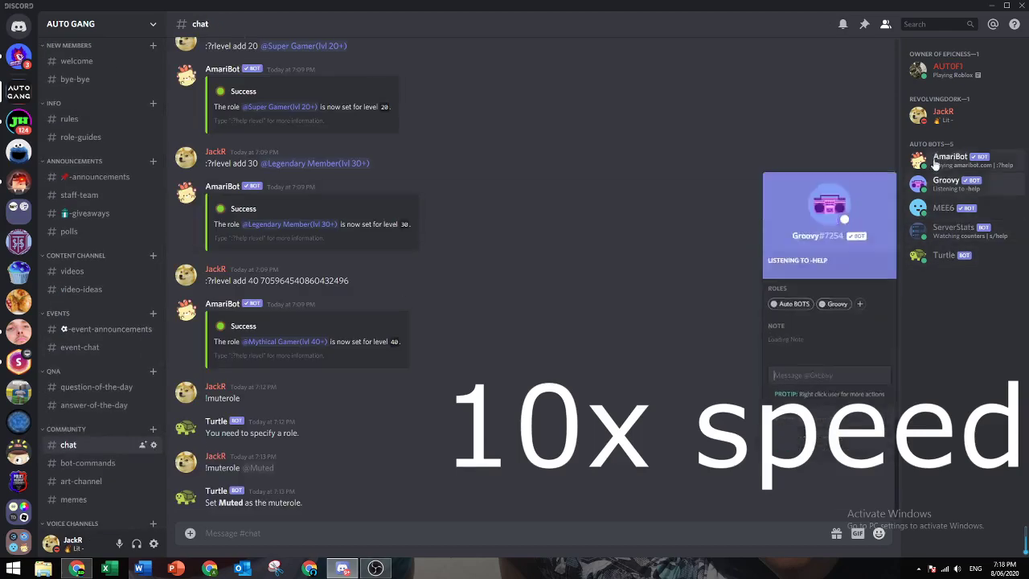
key(Escape)
Step: Switch to Chrome and search the web for "giveaway bot" in a new tab
click(76, 569)
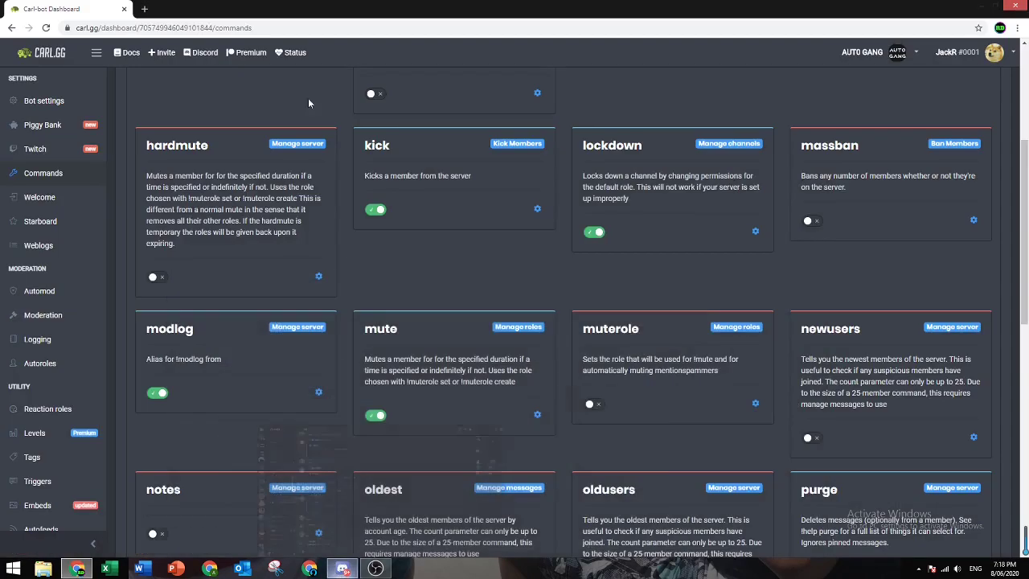
click(144, 9)
text(giveaway)
key(Return)
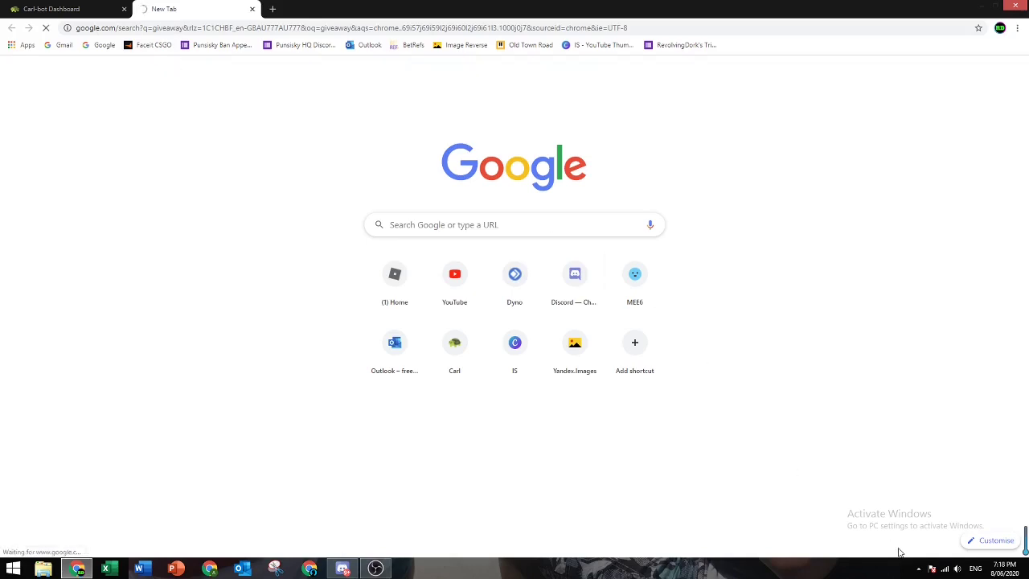
click(232, 30)
text(gi)
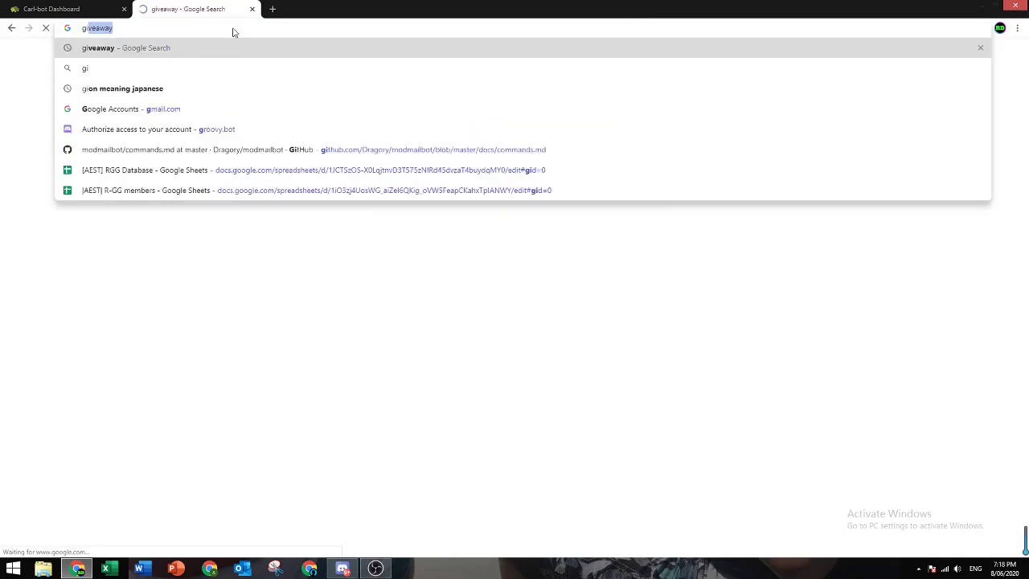
text(veaway bot)
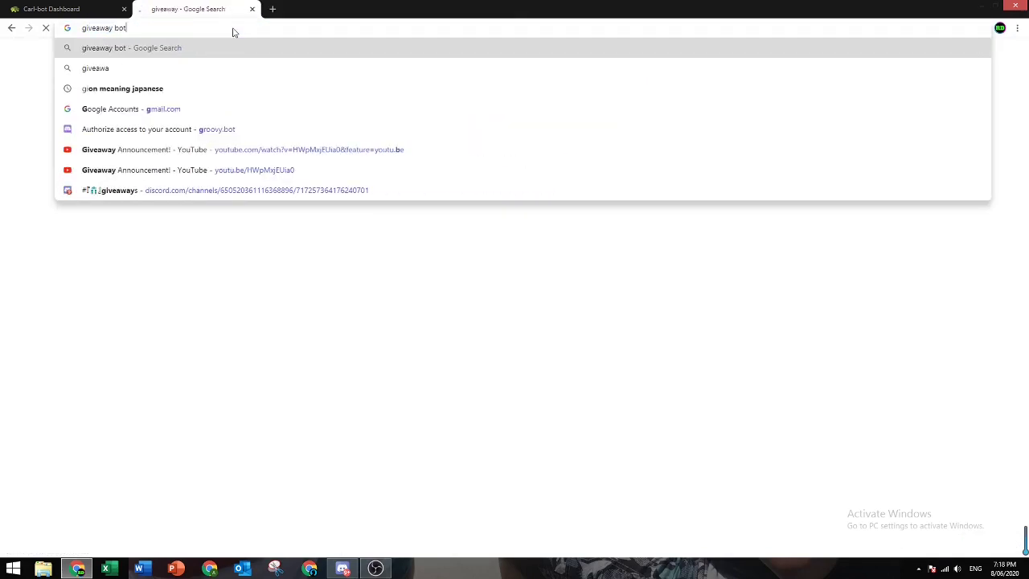
key(Return)
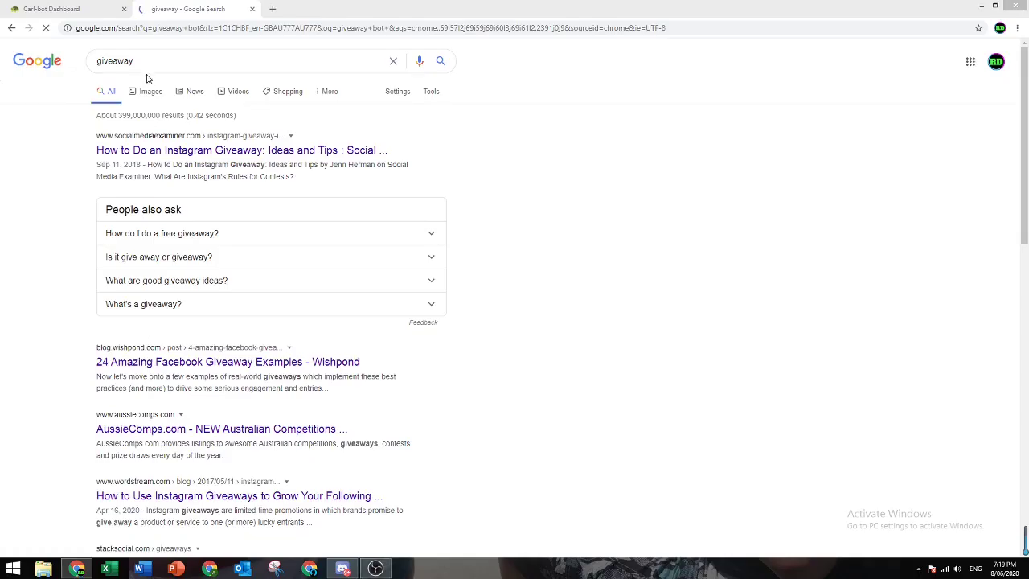
click(152, 58)
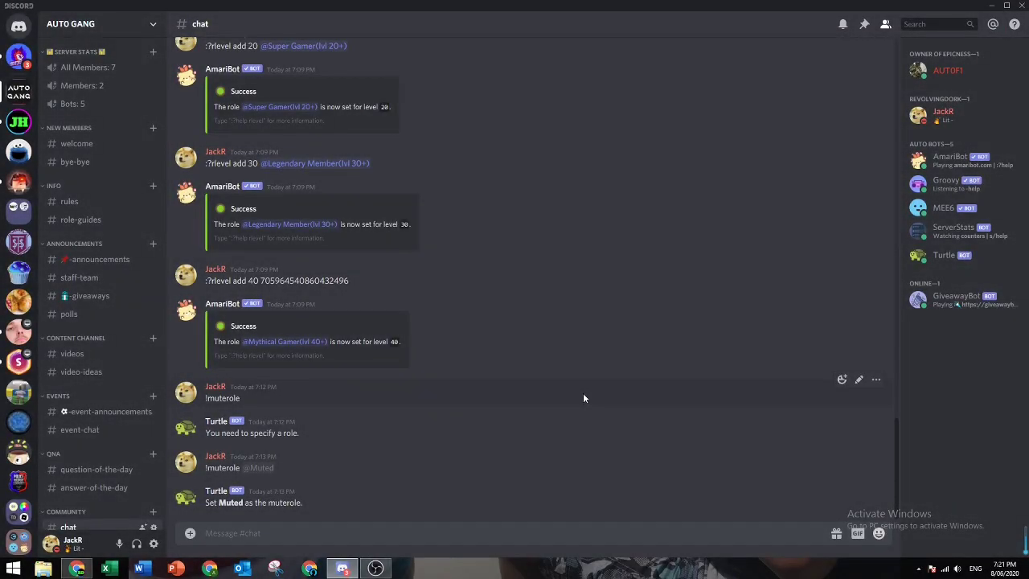
Step: Assign the Auto BOTS role to GiveawayBot and check the roles on its profile
click(932, 299)
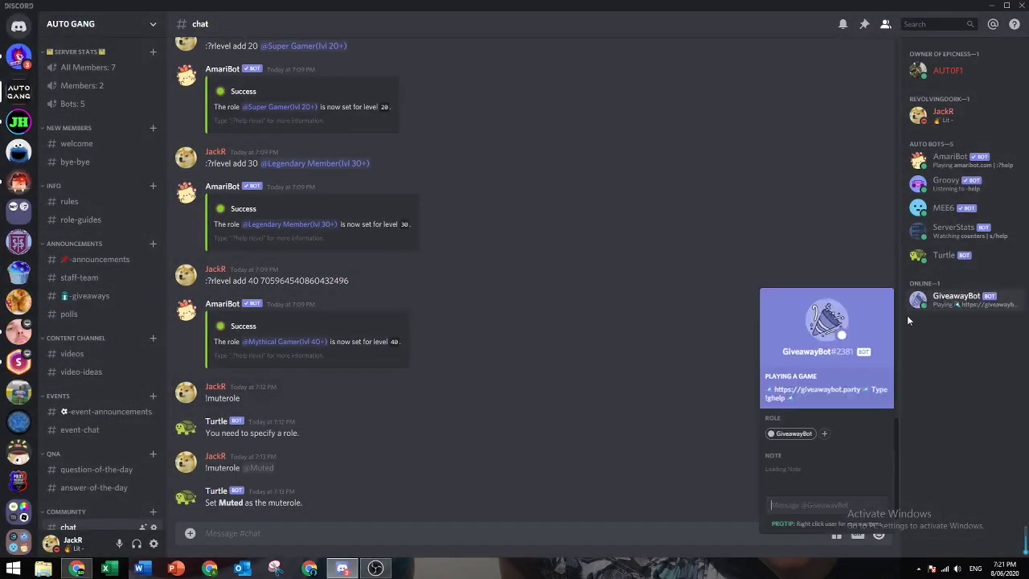
click(827, 433)
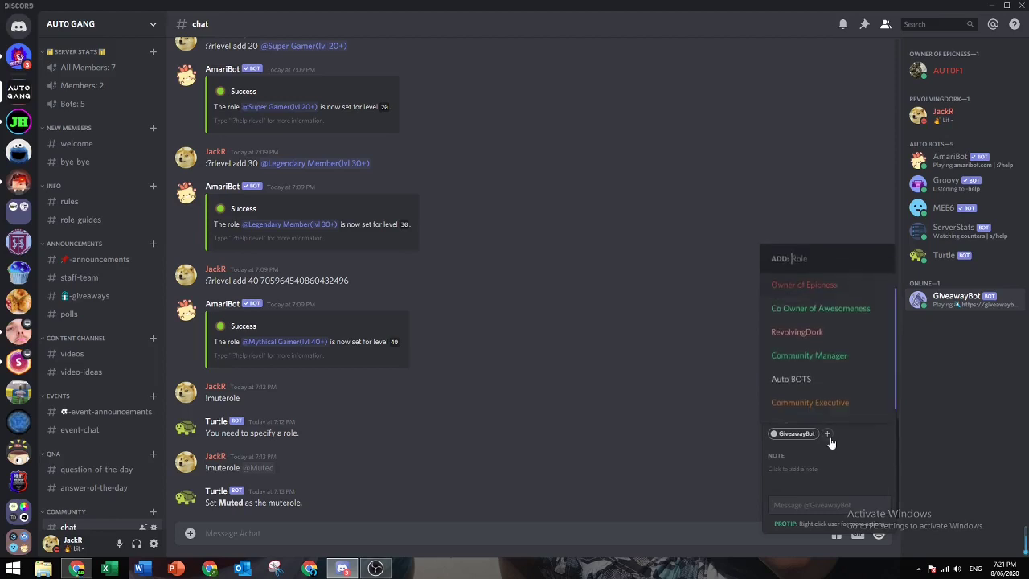
click(799, 379)
click(544, 470)
scroll(72, 406, down, 3)
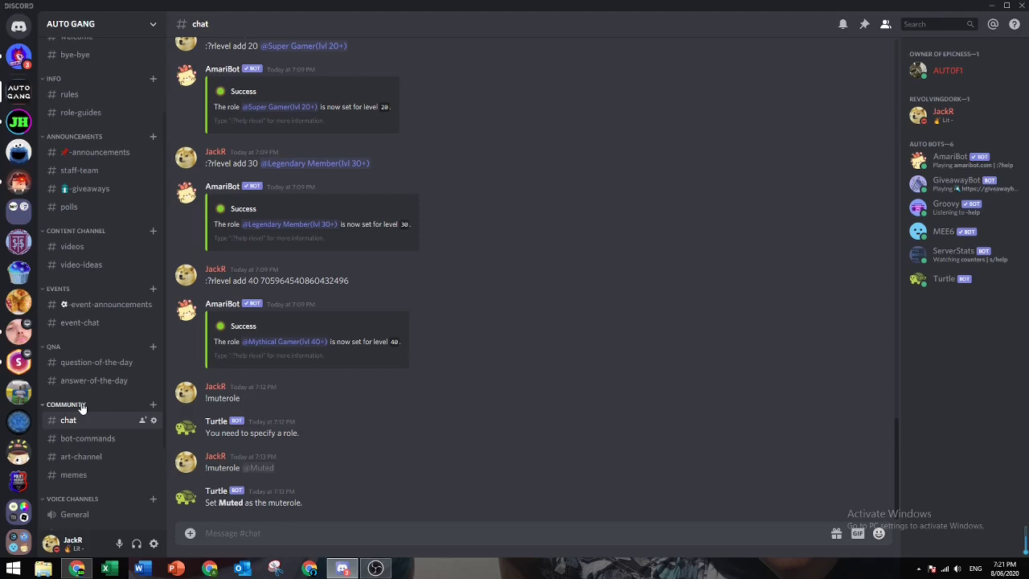
click(954, 184)
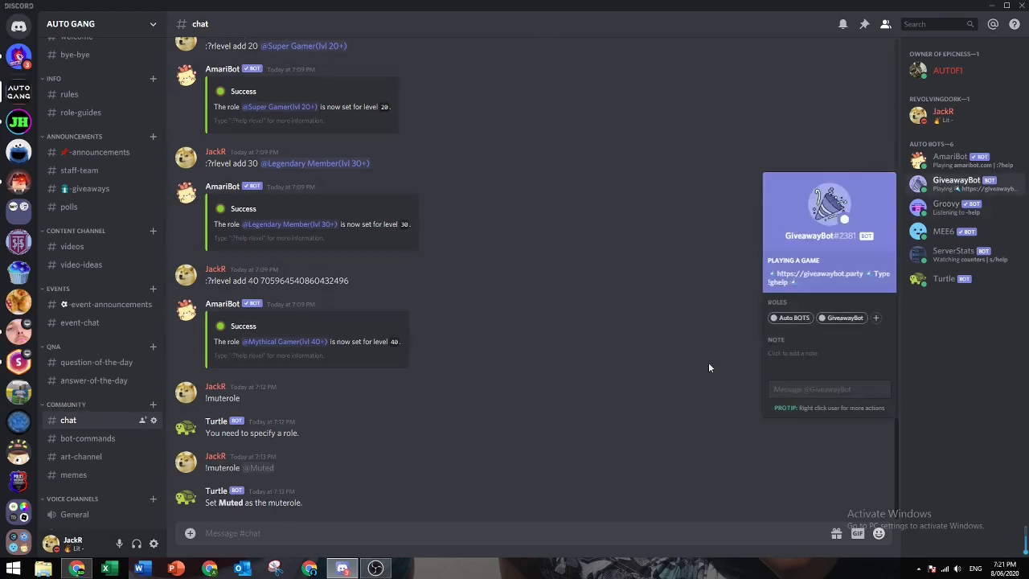
Step: Start a giveaway with !gcreate in the chat channel and choose the giveaways channel for it
click(568, 478)
text(!gh)
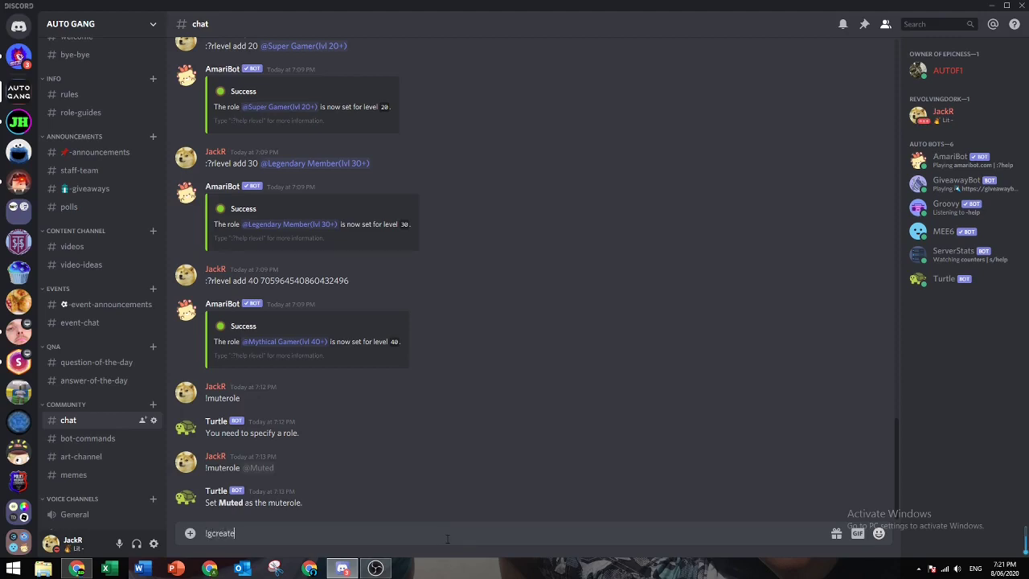
key(Return)
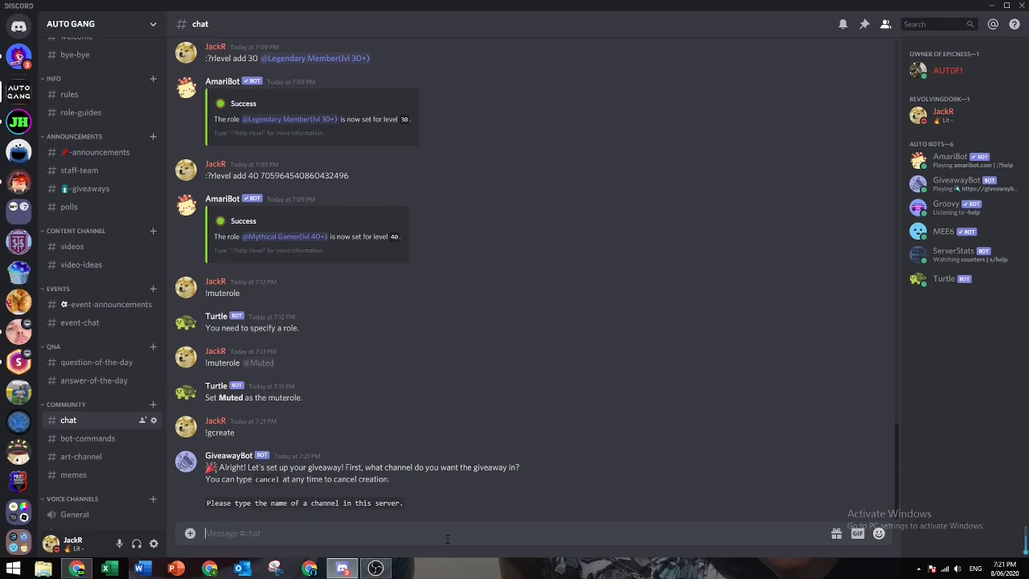
text(#gi)
key(Return)
key(Return)
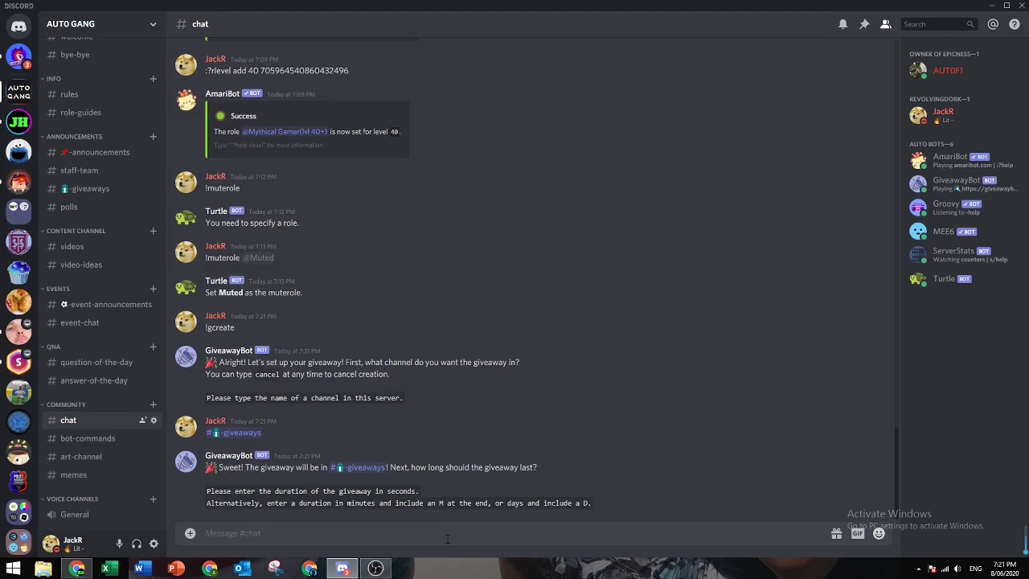
Step: Answer the giveaway setup questions with a duration of 1m, 1 winner and the prize "test :D"
text(1m)
key(Return)
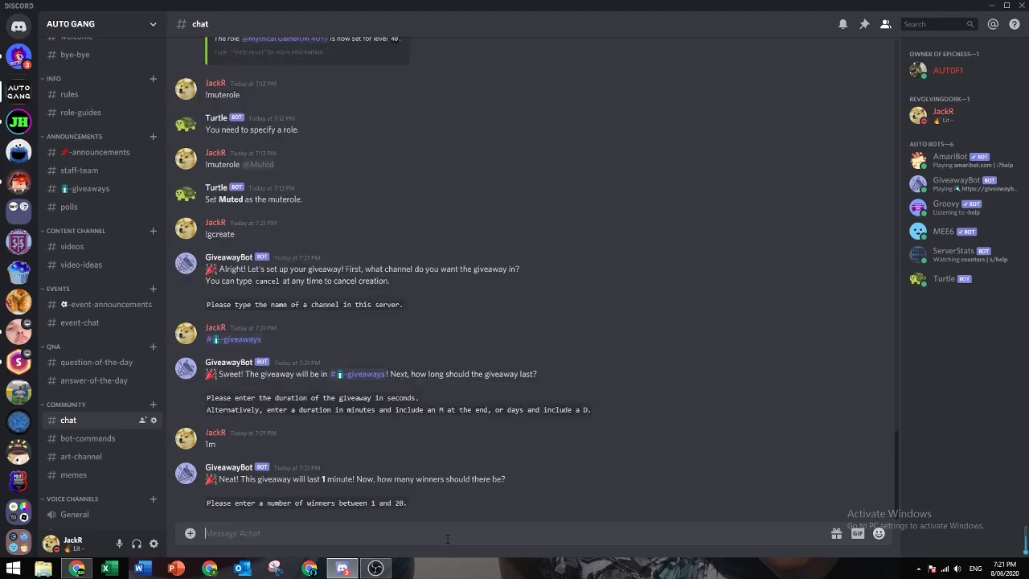
text(1)
key(Return)
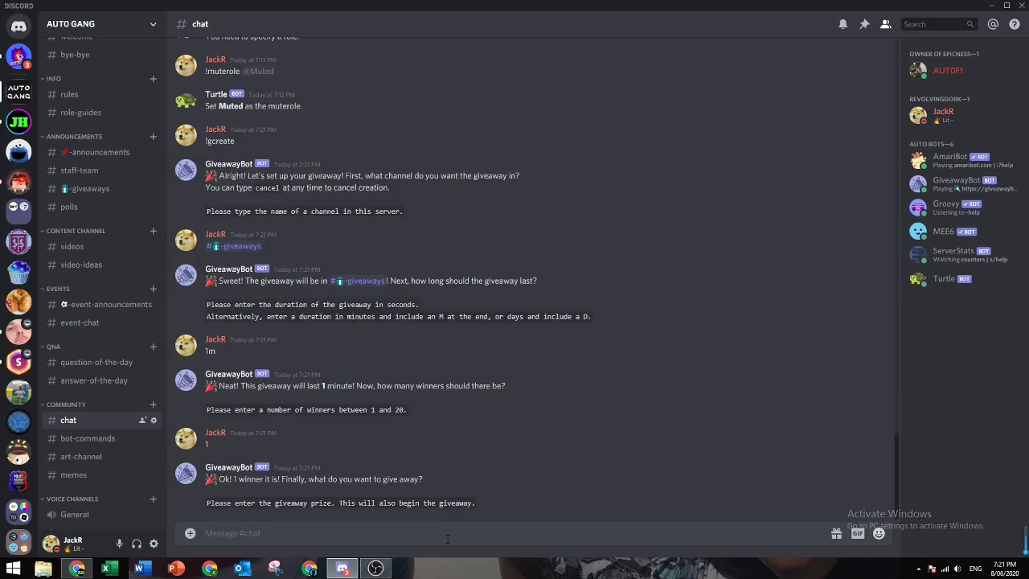
text(test :D)
key(Return)
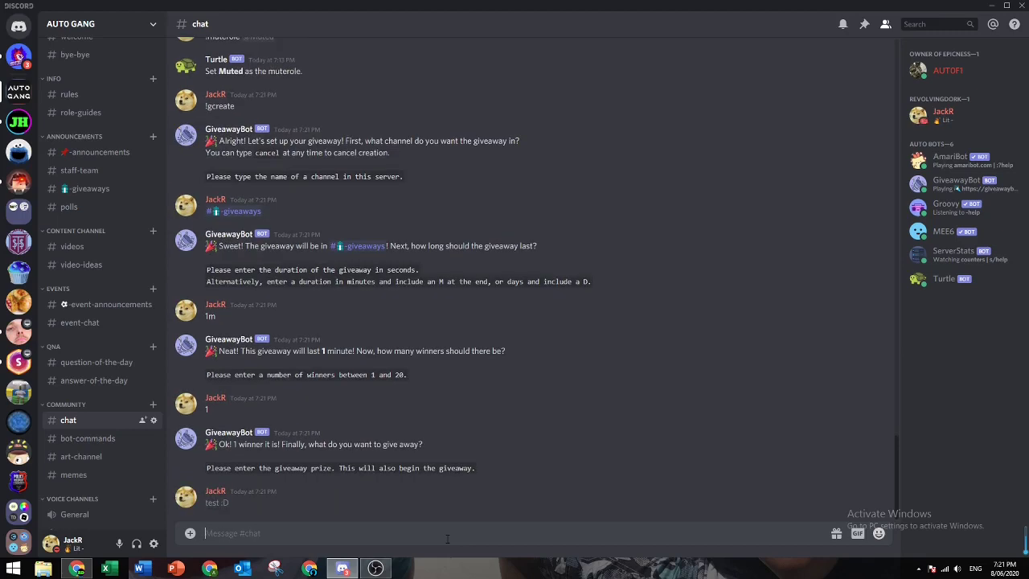
Step: Enter the test giveaway in the giveaways channel with the tada reaction and return to the chat channel
click(105, 190)
click(219, 503)
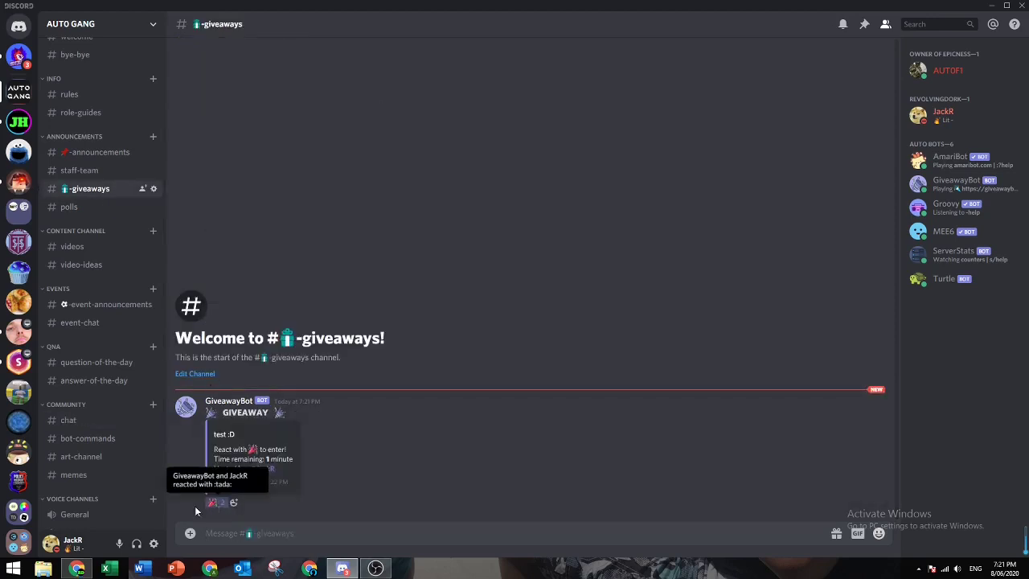
click(71, 421)
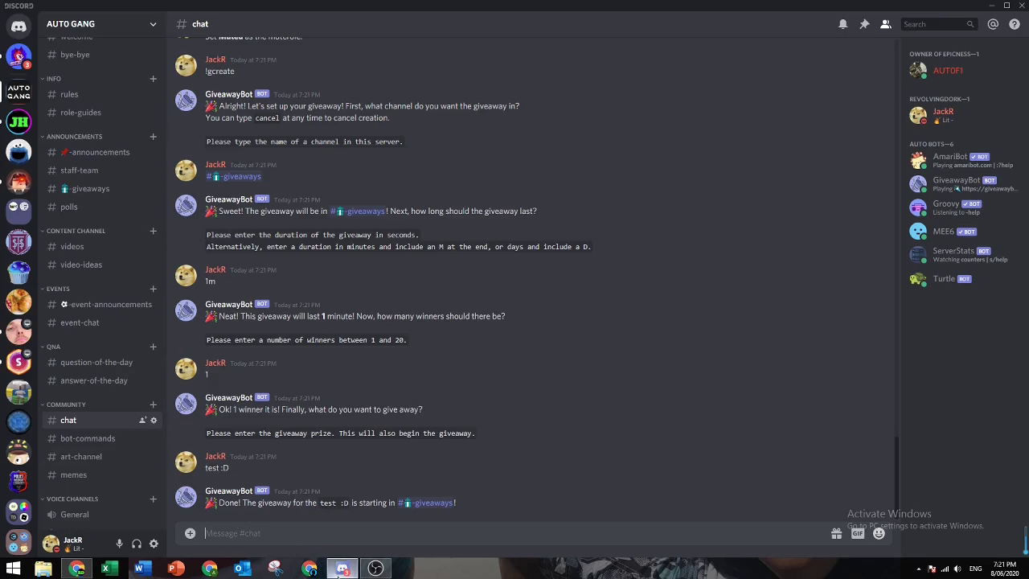
Step: Switch to the Carl-bot dashboard in Chrome and save welcome as the Welcome Channel
click(343, 570)
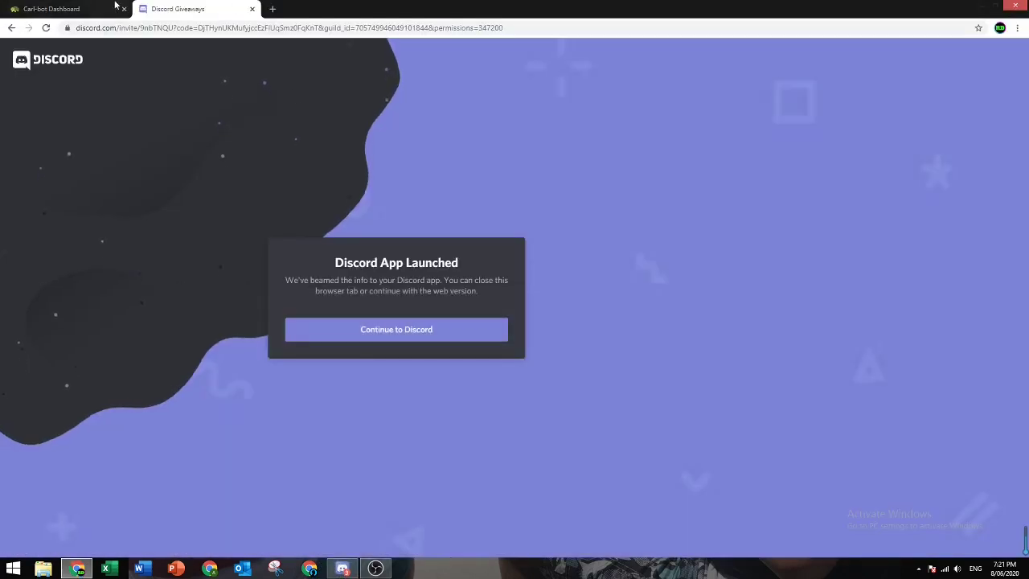
click(51, 9)
click(44, 197)
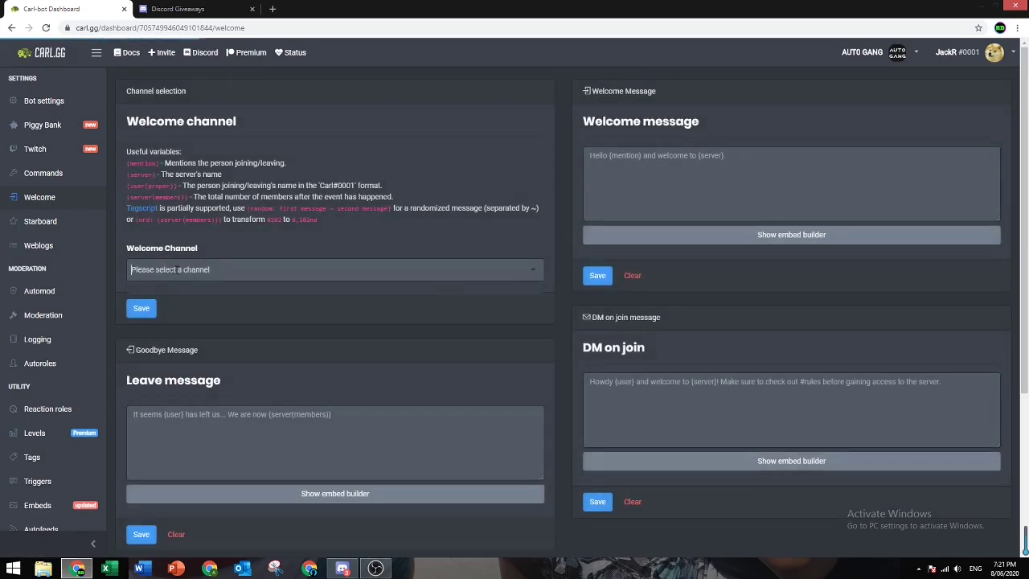
click(527, 270)
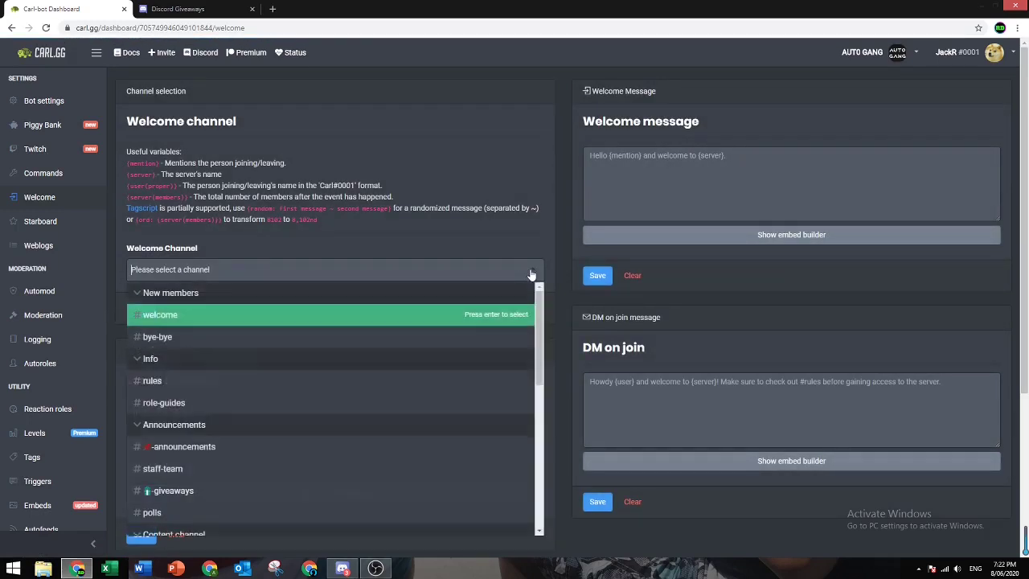
click(378, 323)
click(139, 308)
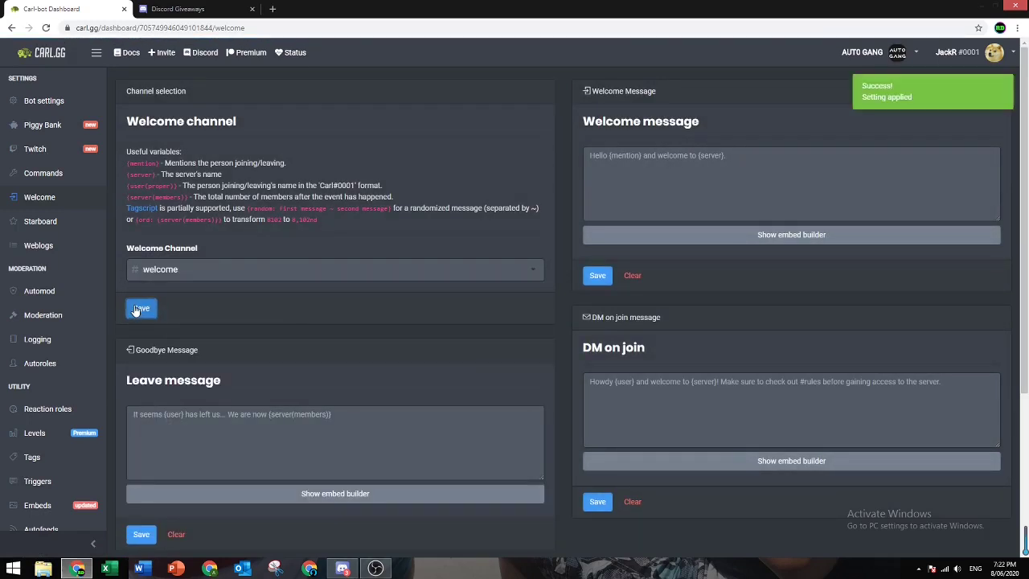
Step: Write and save the two-line welcome message "Welcome to {server} {mention}!" and "Please read the rules and have a fun time here!"
scroll(313, 453, down, 3)
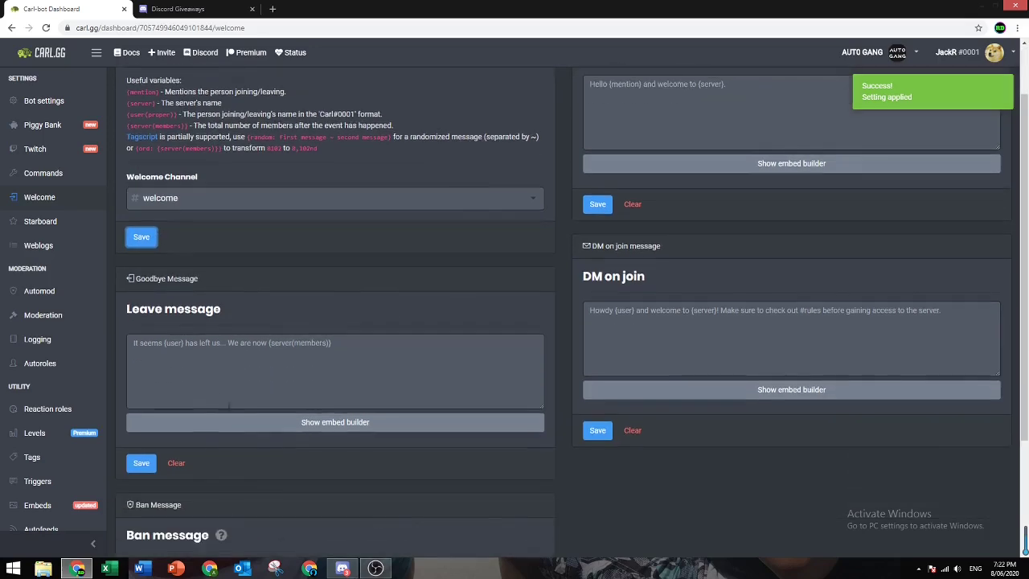
scroll(343, 329, up, 3)
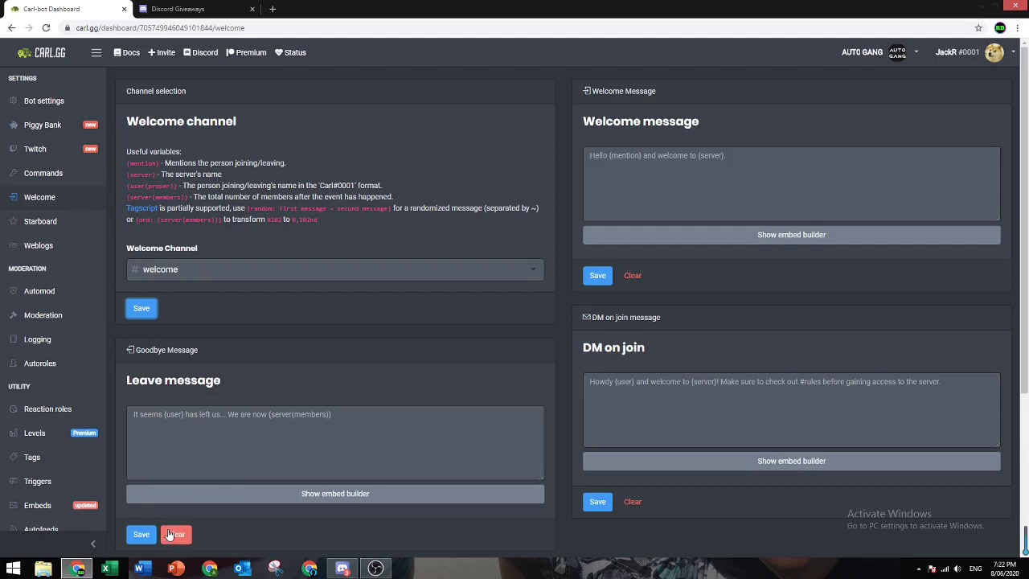
click(657, 157)
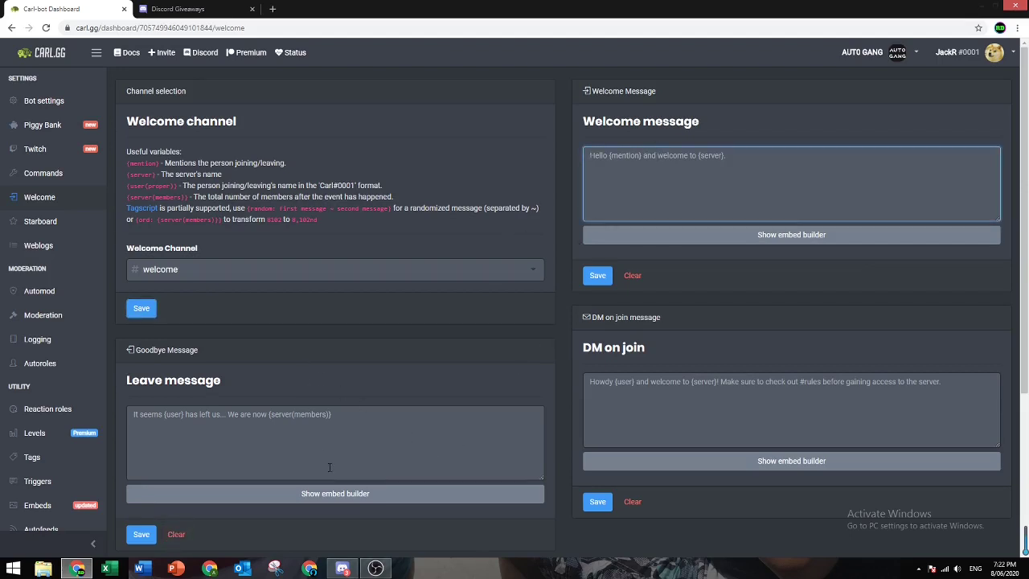
text(Welcome to {)
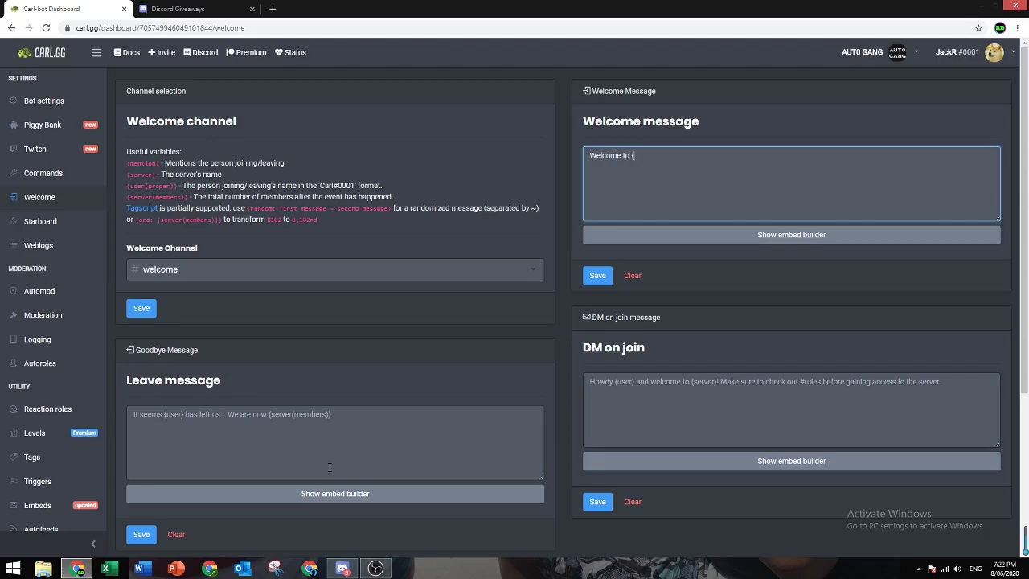
text(server} {m)
text(entio)
text(ad the rules )
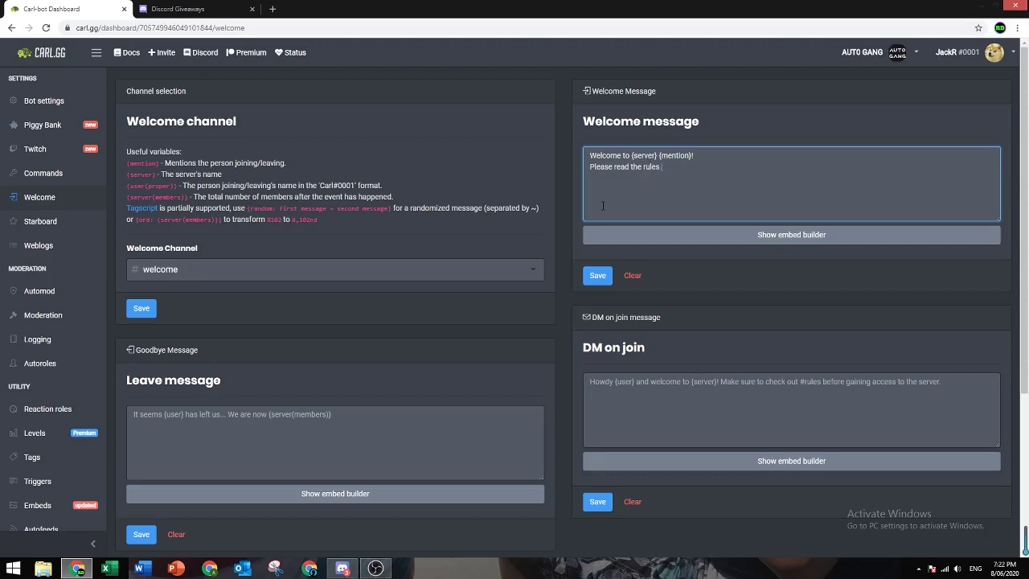
text(and have a fun time here!)
click(597, 275)
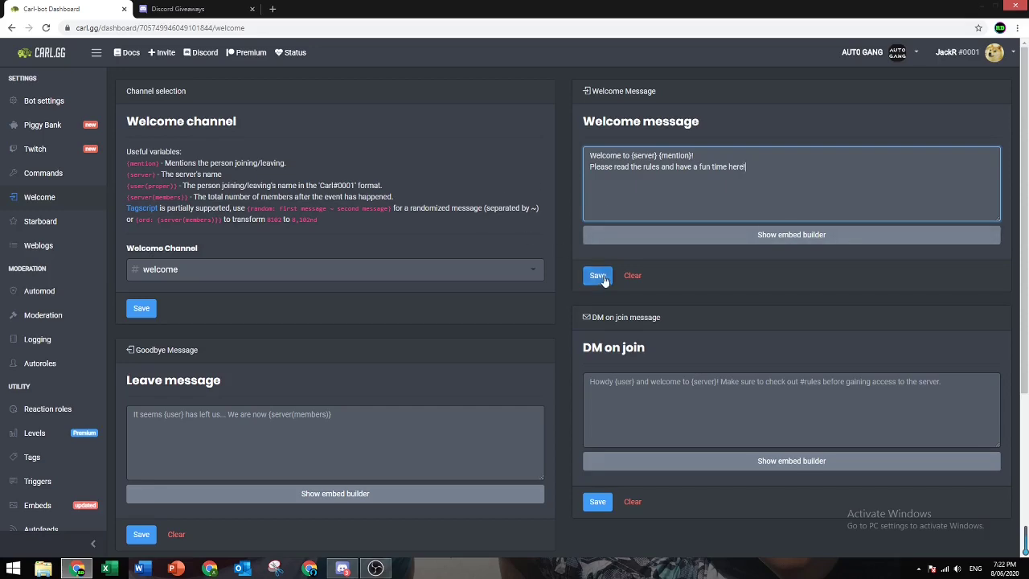
Step: Write and save the leave message "{user(proper)} has left the server :("
scroll(654, 358, down, 1)
scroll(654, 358, down, 3)
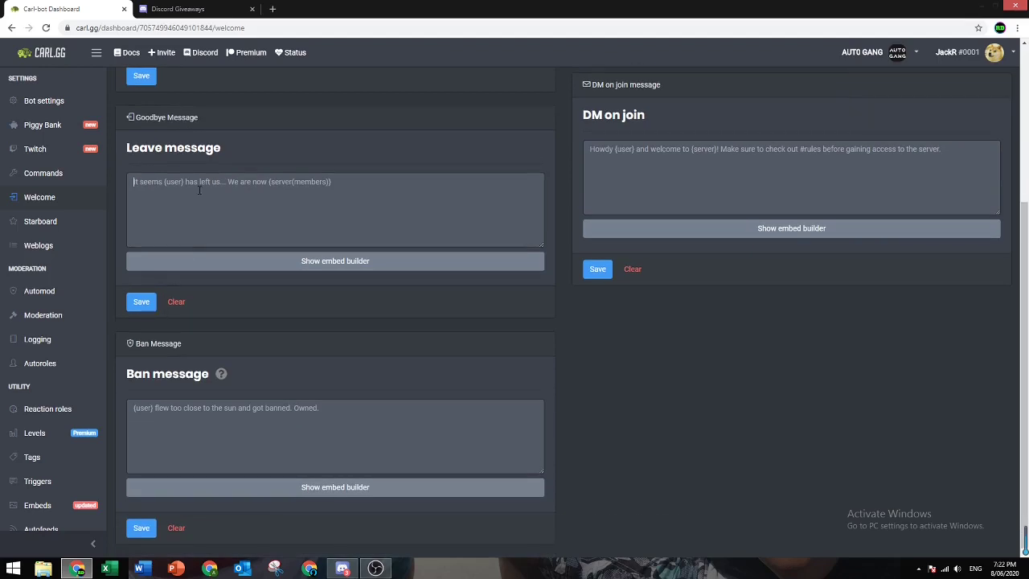
scroll(182, 126, up, 1)
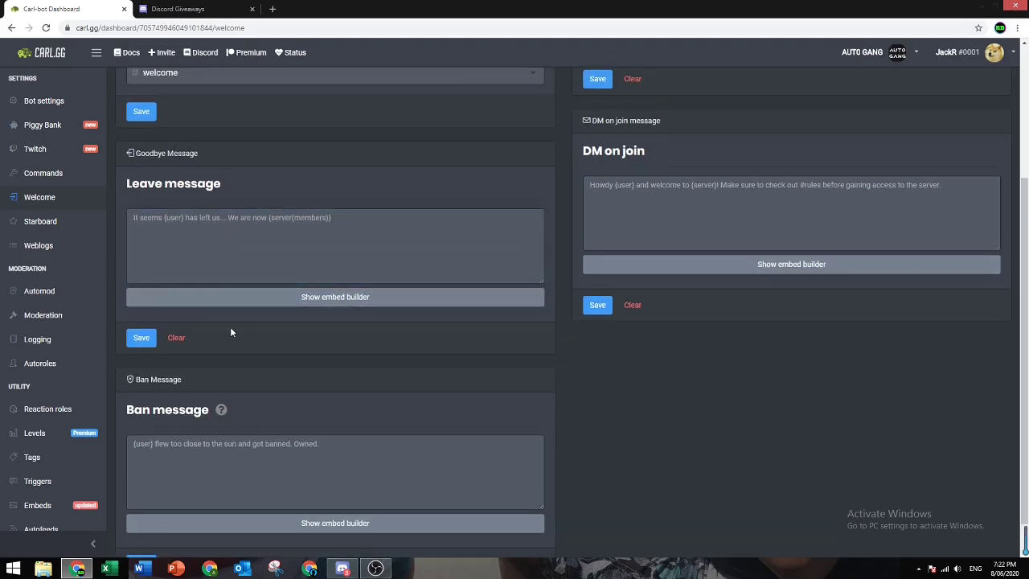
scroll(206, 239, up, 3)
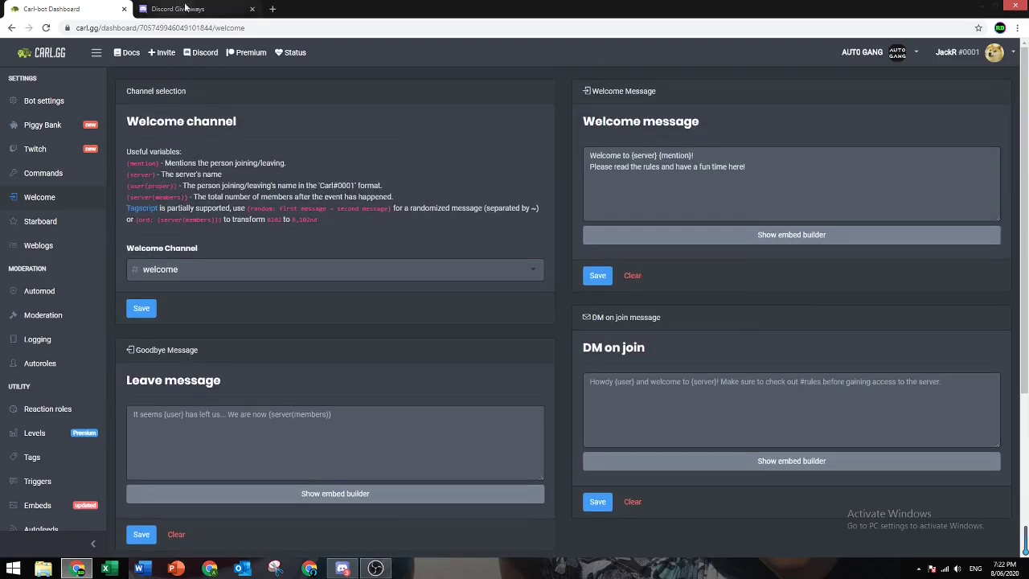
click(195, 419)
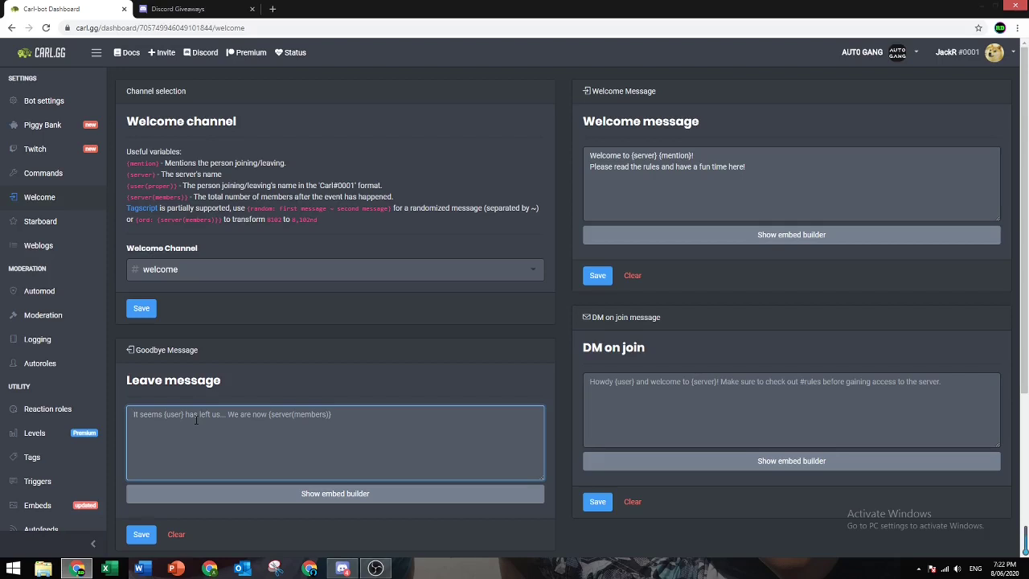
text({user)
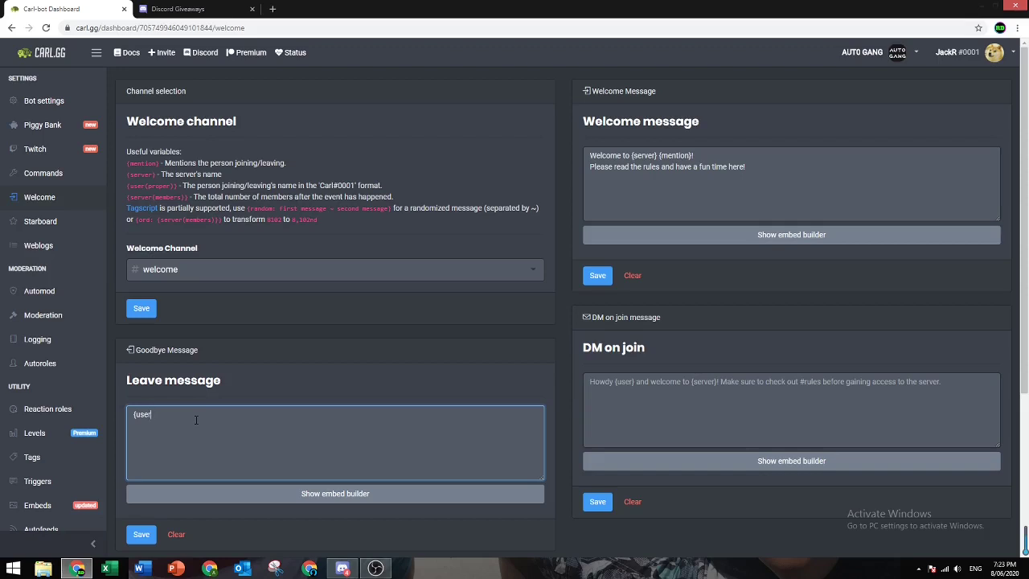
text((proper)} has left the server :()
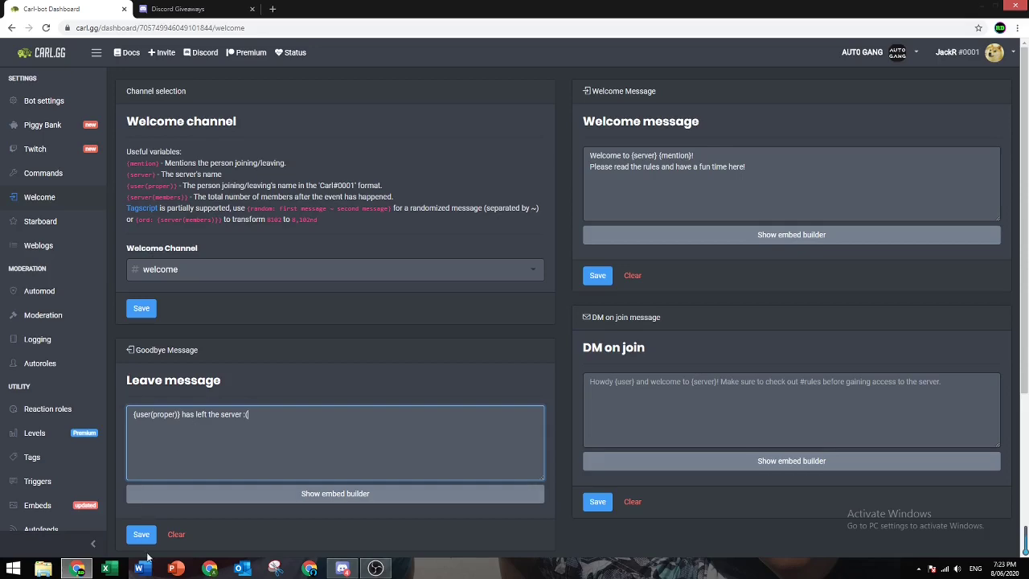
click(141, 534)
Step: Switch to Discord and check the outcome of the test giveaway in the giveaways channel
click(343, 568)
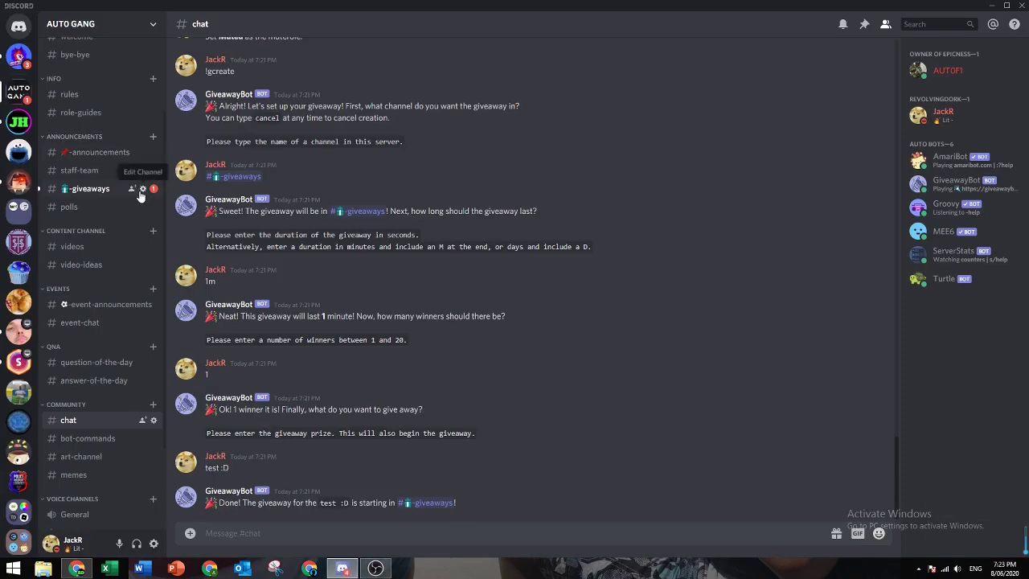
click(110, 191)
scroll(111, 297, up, 2)
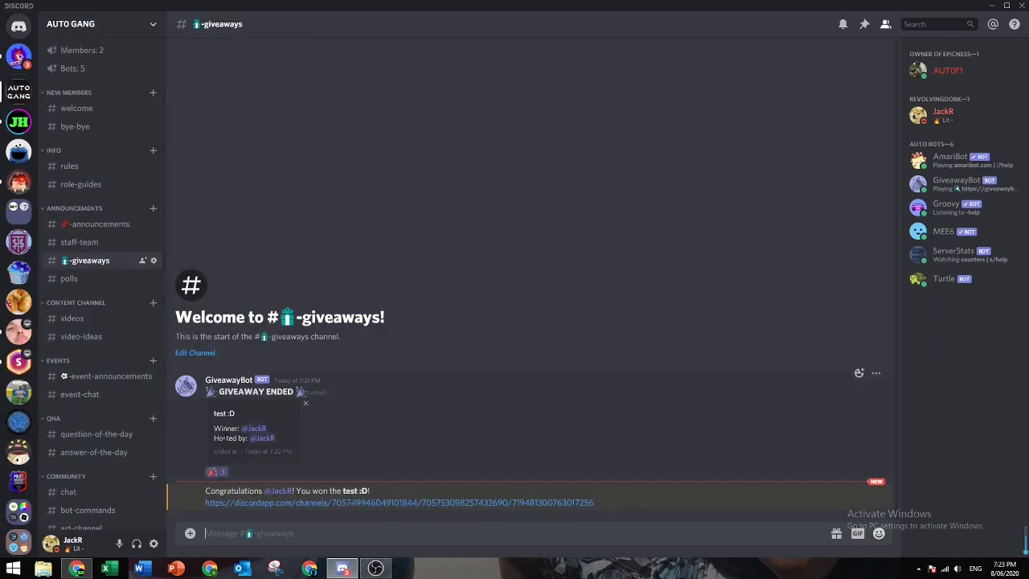
mouse_move(220, 473)
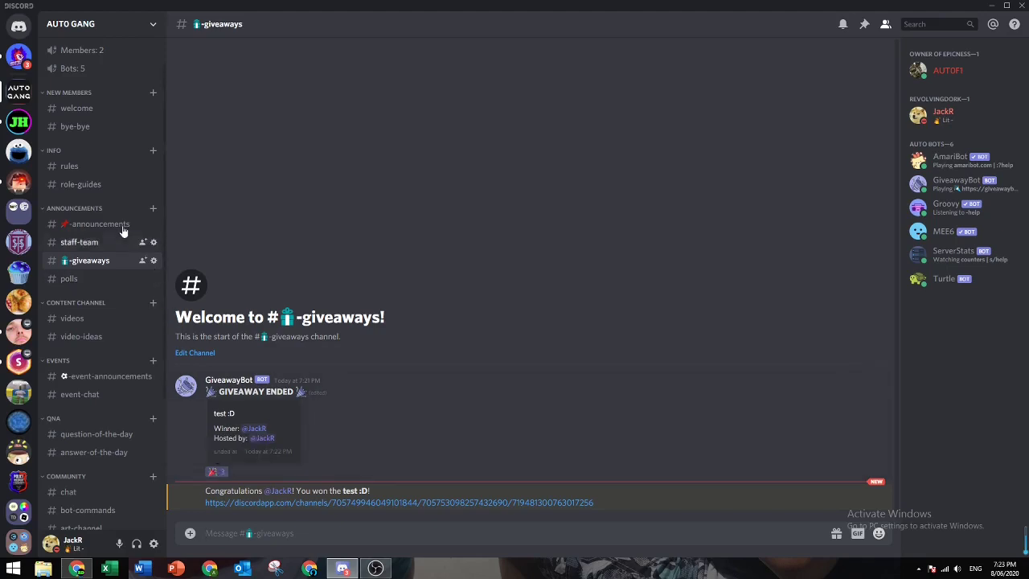
Step: Delete the bye-bye channel from the New Members category
click(154, 127)
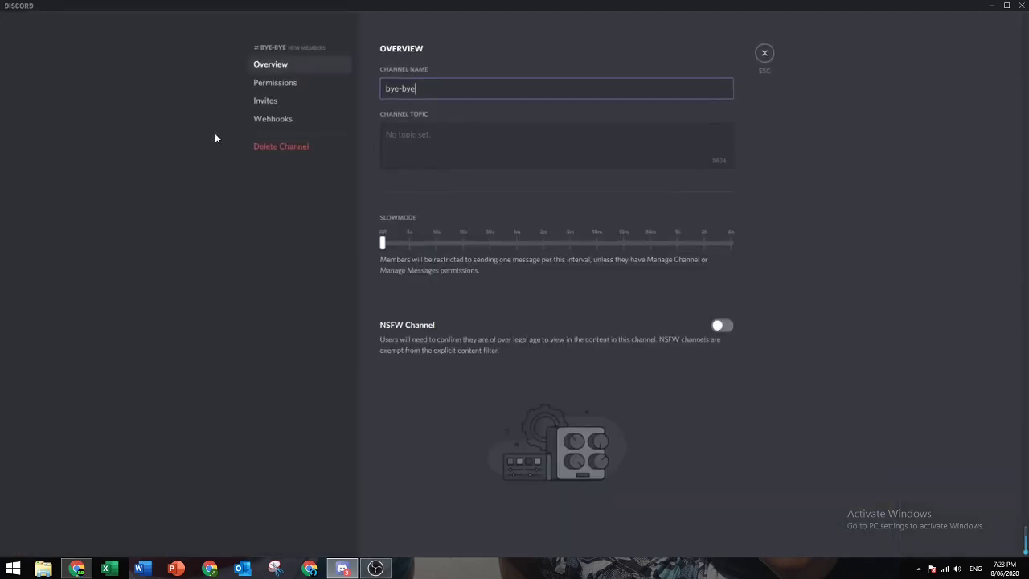
click(270, 147)
click(616, 314)
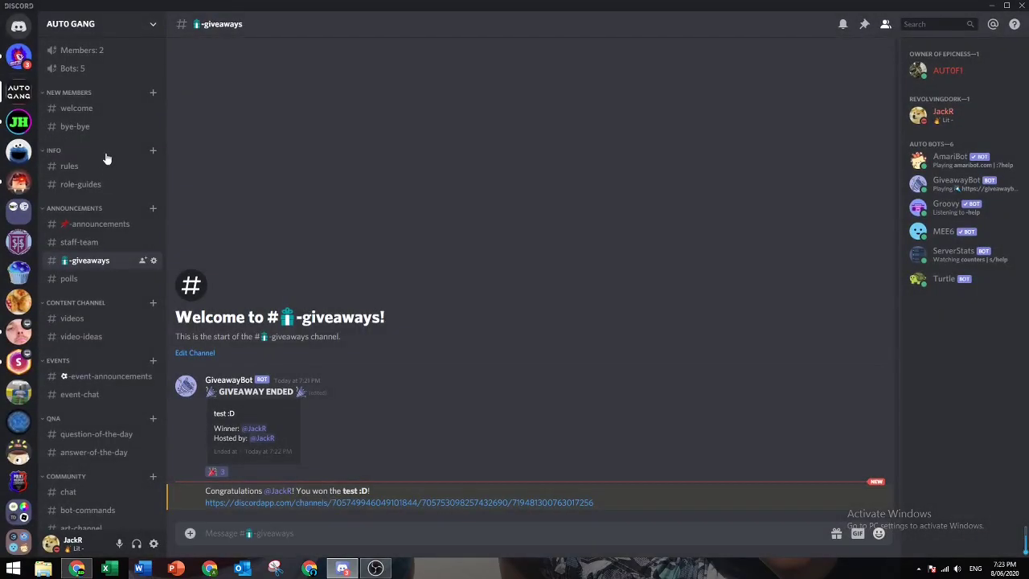
Step: View the welcome and event-announcements channels and look through the channel list down to the Staff category
click(113, 112)
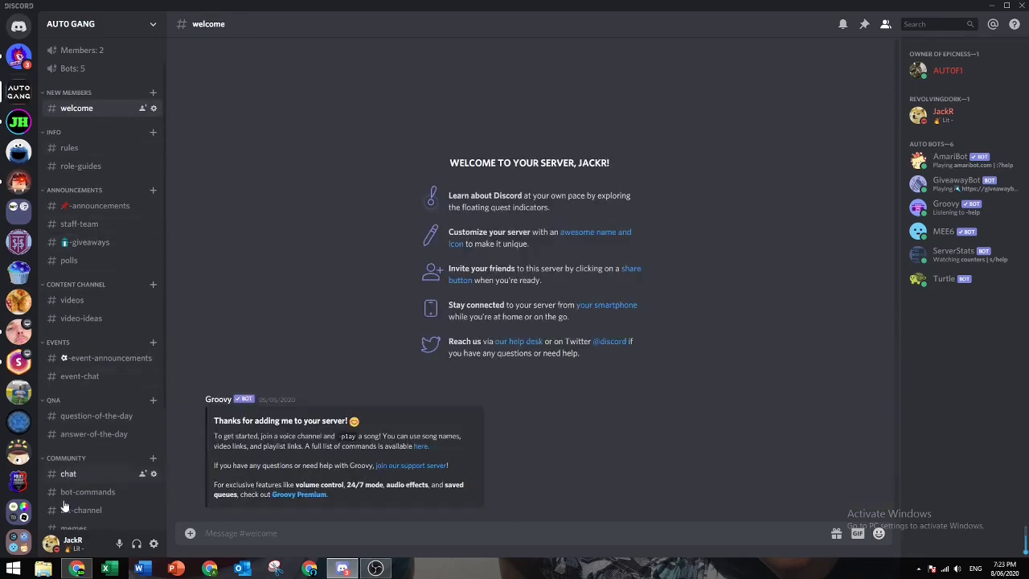
click(97, 360)
scroll(97, 360, down, 5)
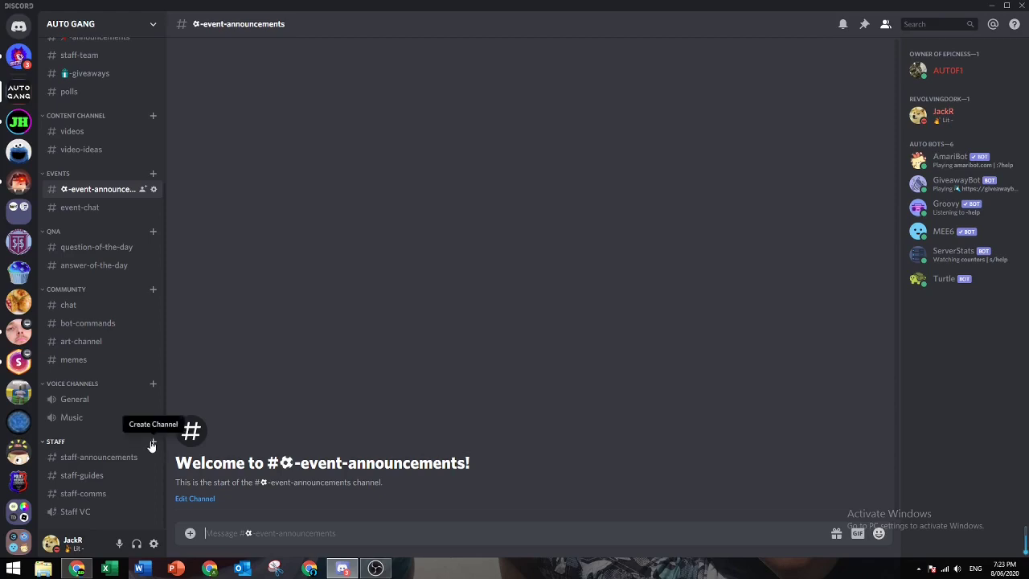
Step: Create a new category named Logs in the AUTO GANG server
click(114, 32)
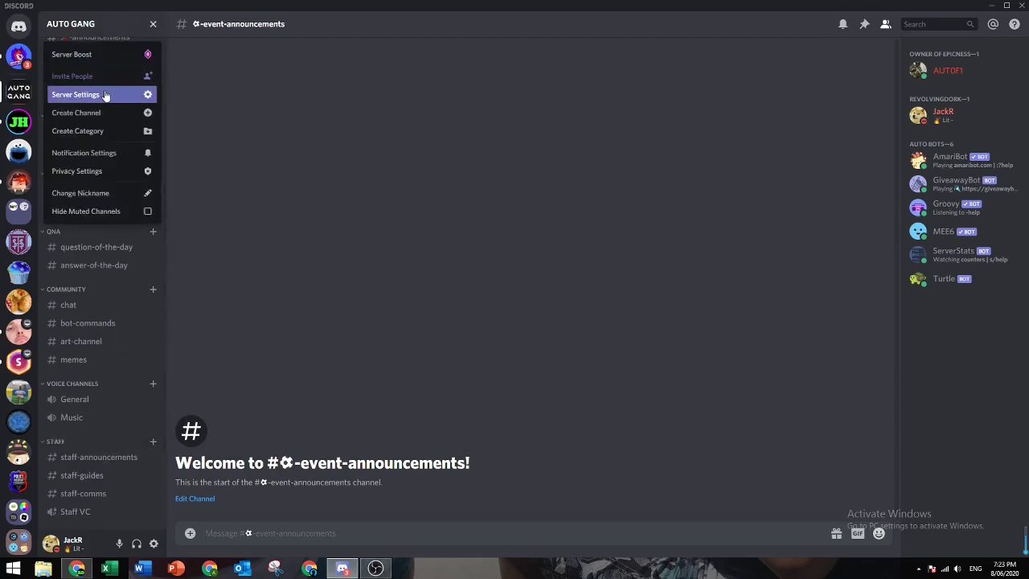
click(99, 131)
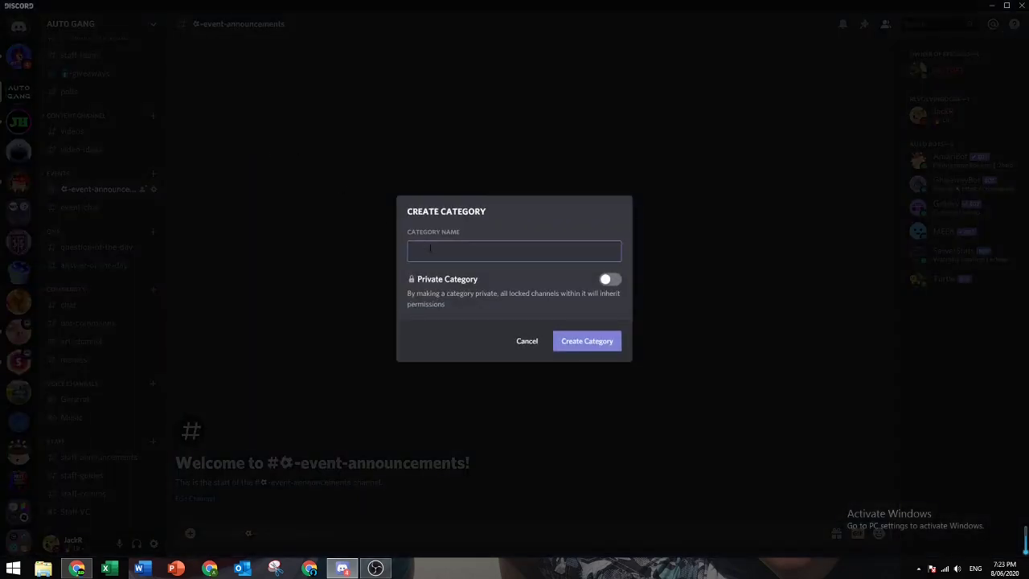
click(557, 341)
scroll(113, 457, down, 1)
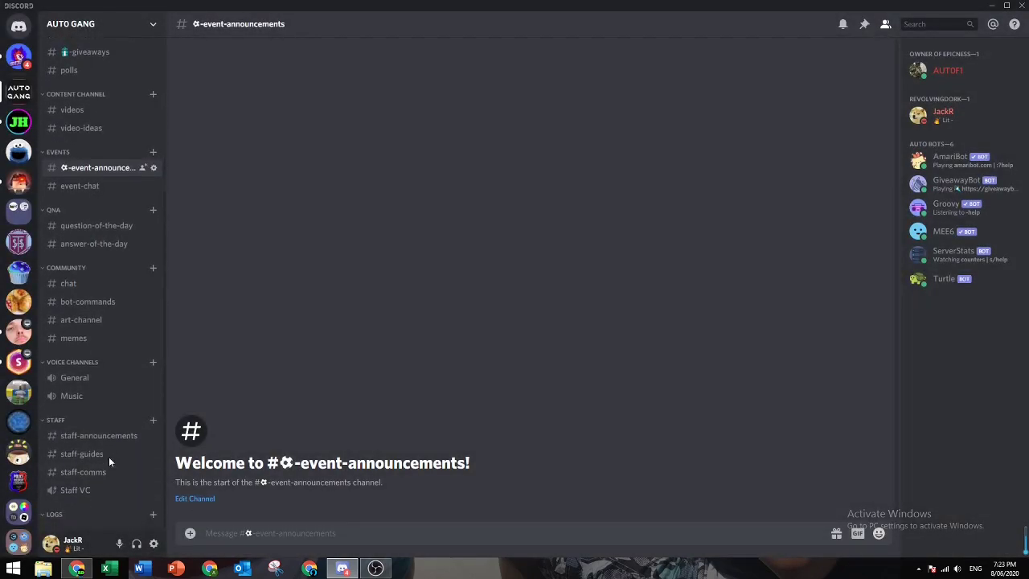
right_click(103, 516)
click(124, 493)
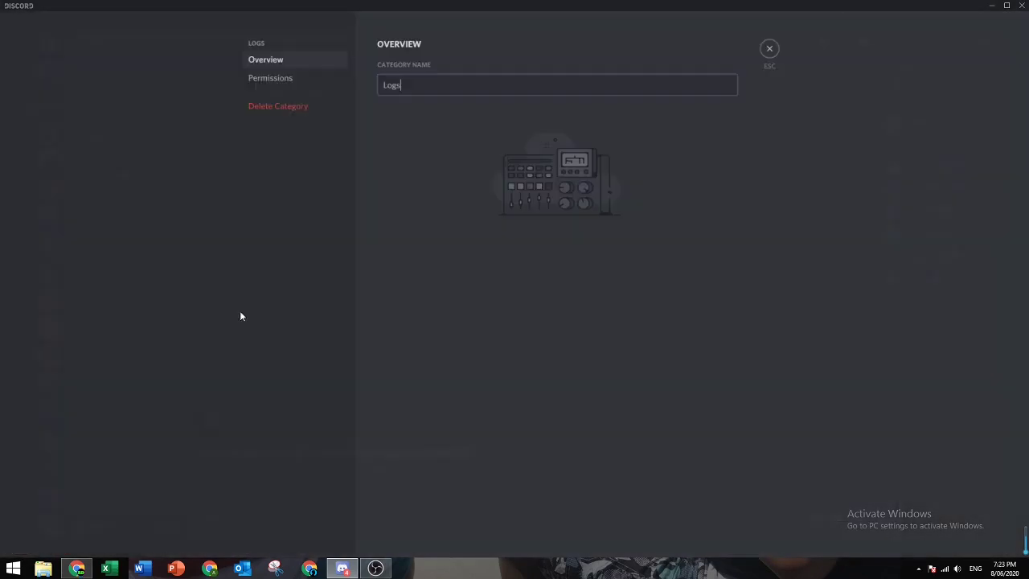
click(322, 79)
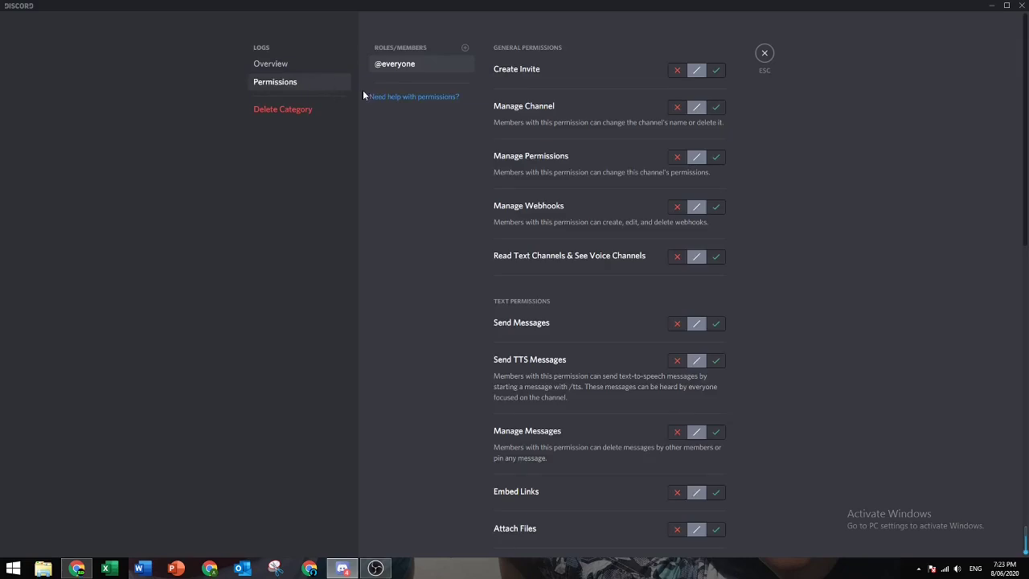
click(676, 323)
click(677, 255)
Step: Add the Trainee Moderators role to the Logs permissions, allowing it to read channels but denying Send Messages
click(465, 48)
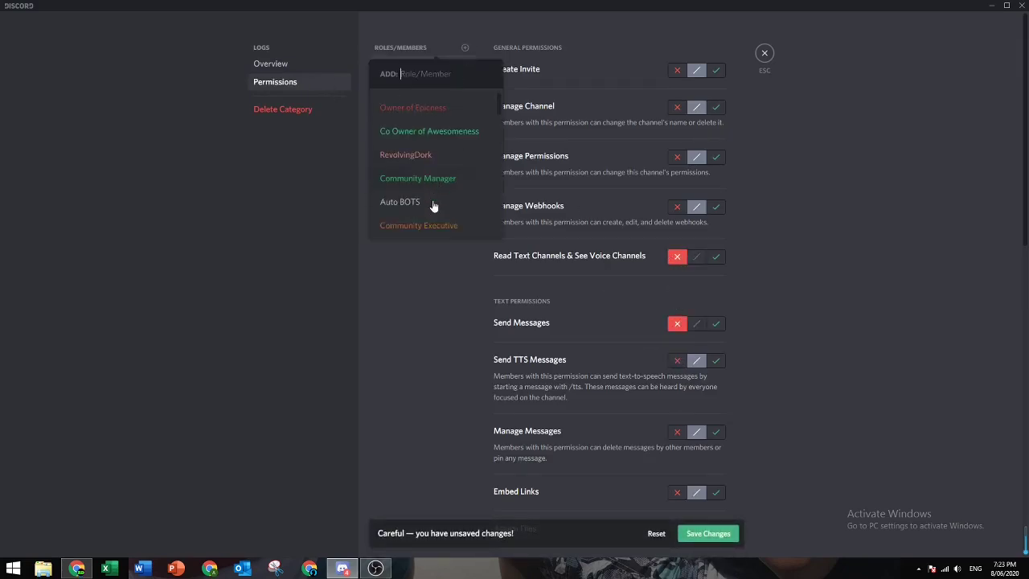
click(429, 180)
click(714, 256)
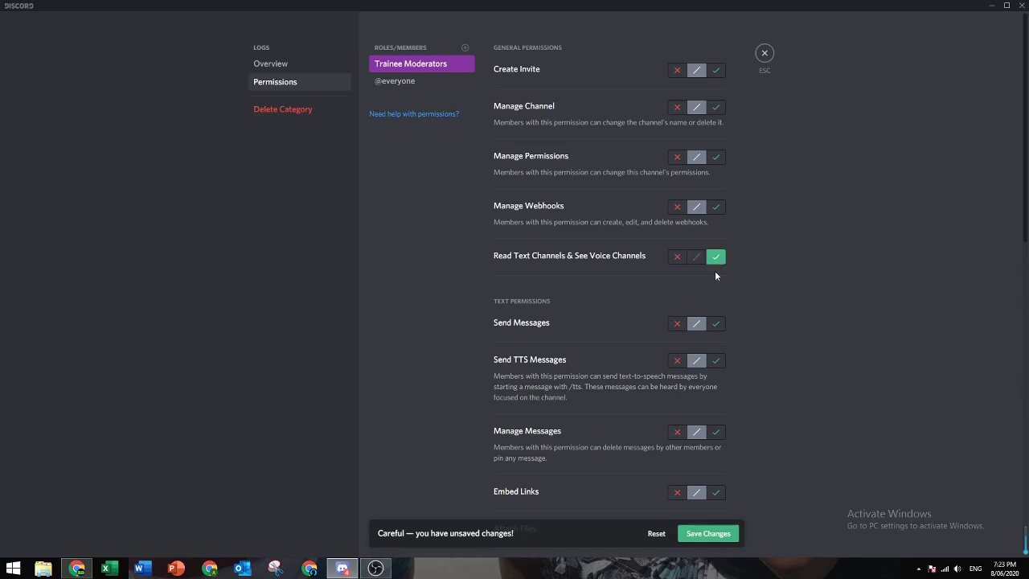
click(676, 323)
Step: Add the Moderators role to the Logs category with reading channels allowed and Send Messages denied, and save the permissions
click(464, 48)
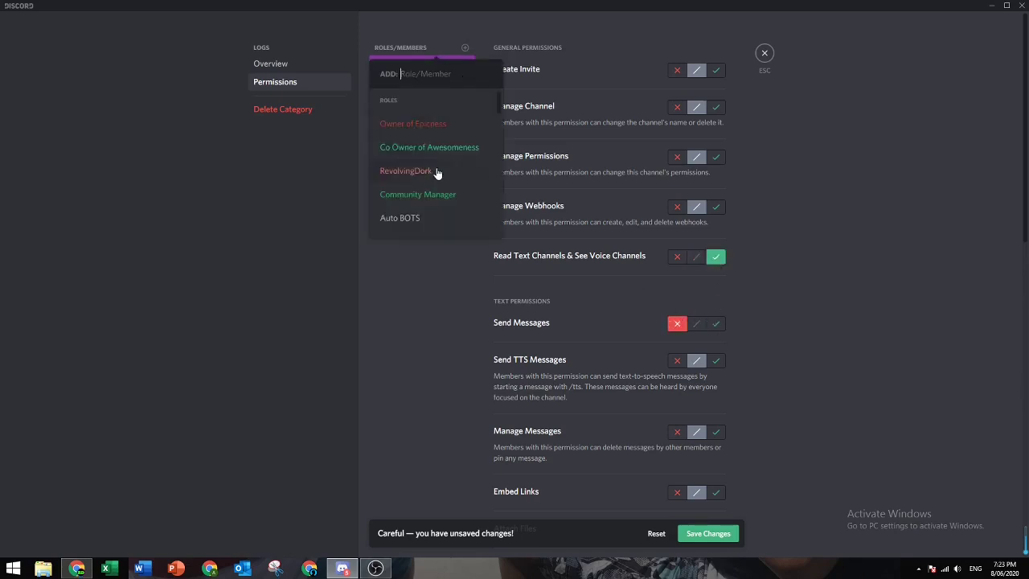
scroll(433, 169, down, 2)
scroll(434, 169, down, 2)
click(414, 230)
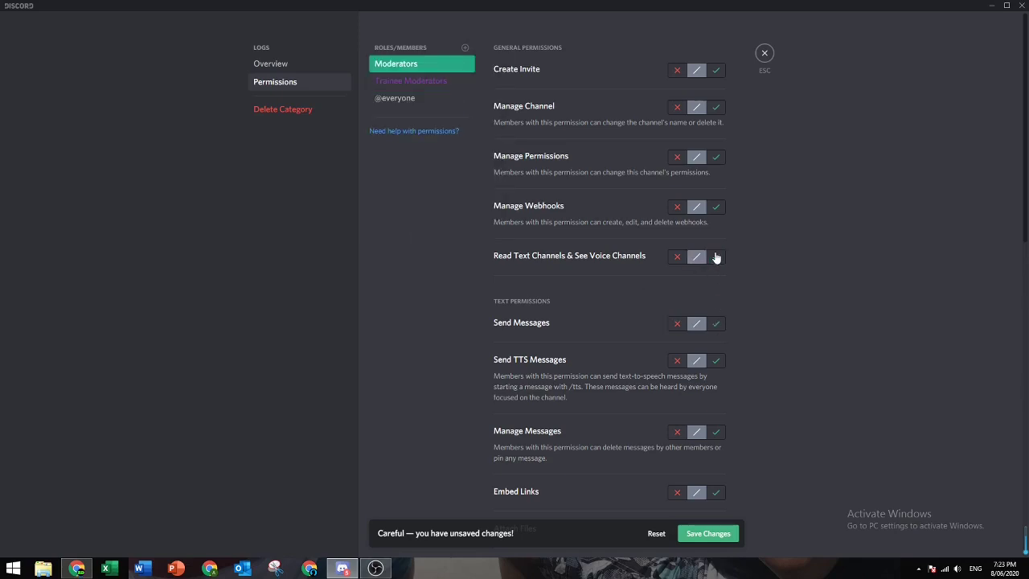
click(715, 256)
click(677, 323)
click(699, 533)
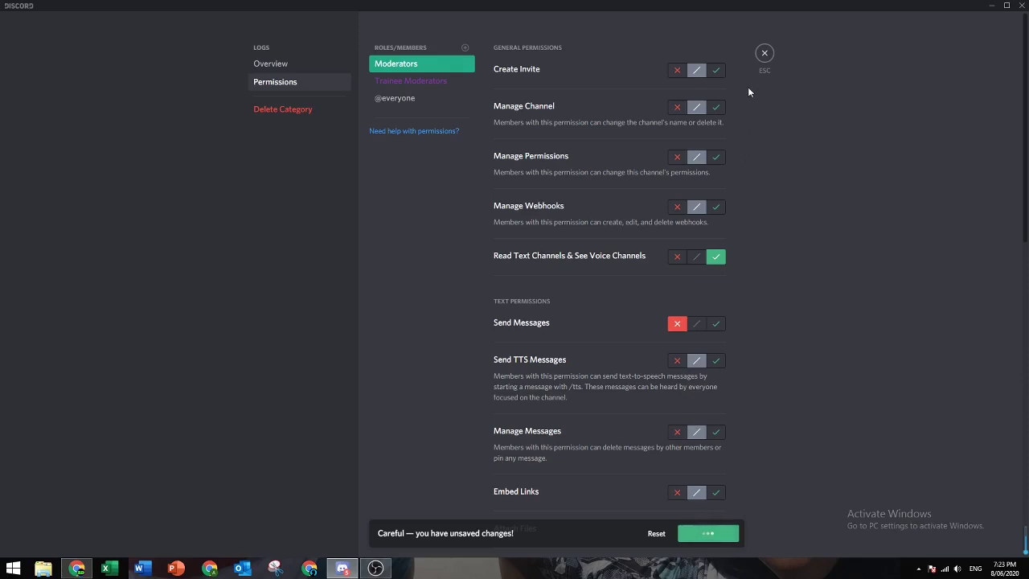
click(764, 54)
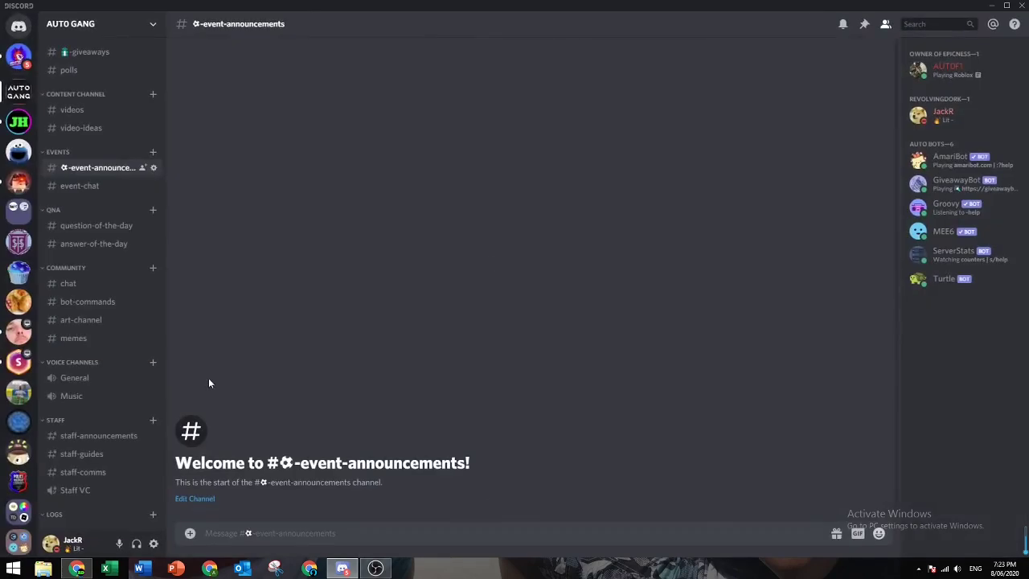
Step: Create a text channel named logs inside the Logs category
click(152, 518)
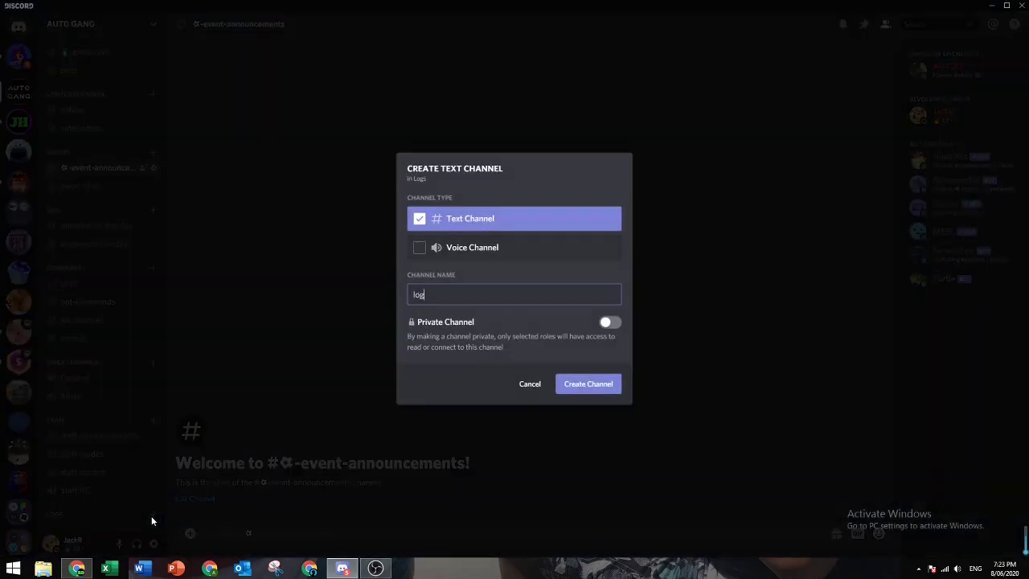
click(551, 386)
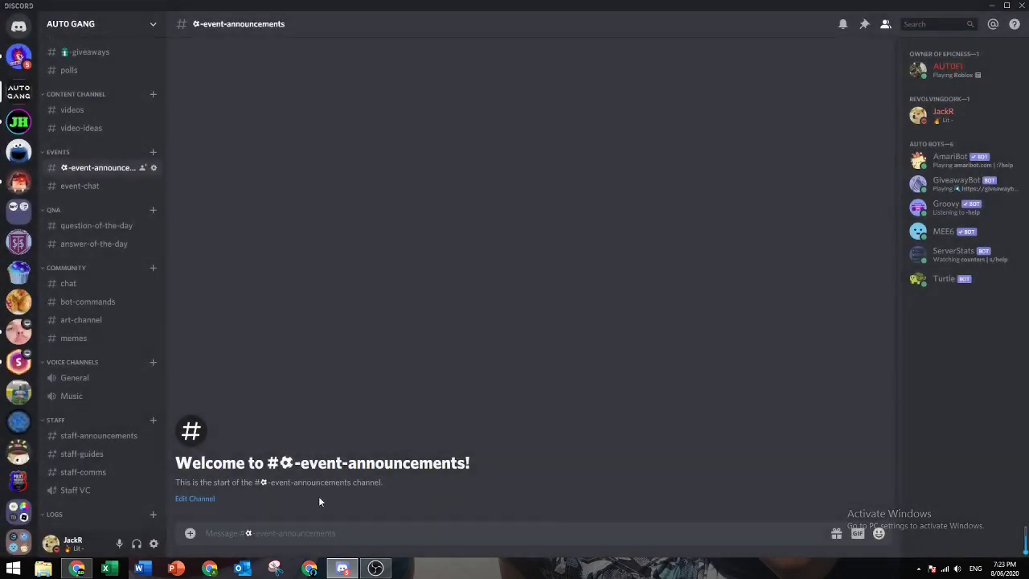
click(152, 515)
text(logs)
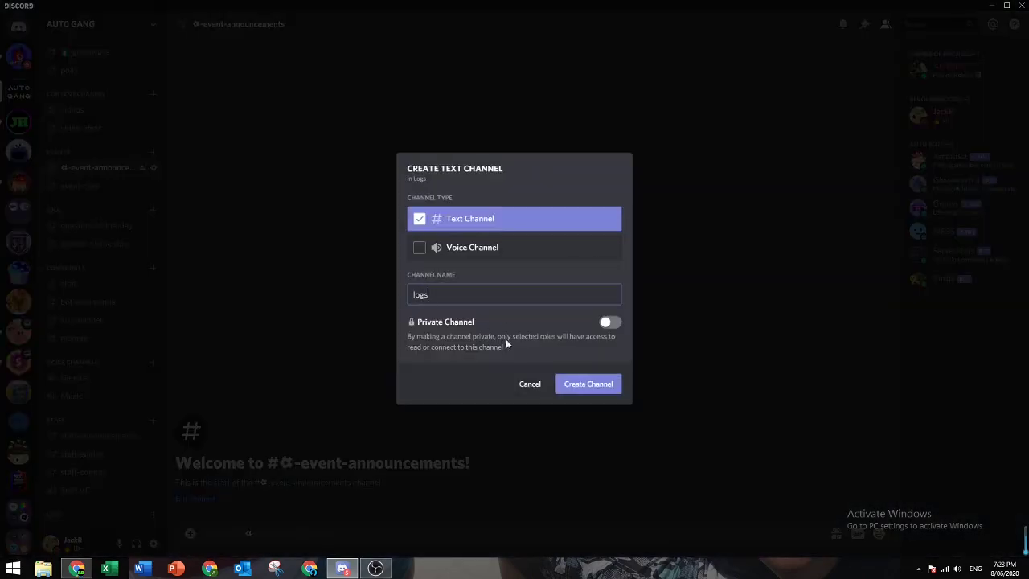
key(Return)
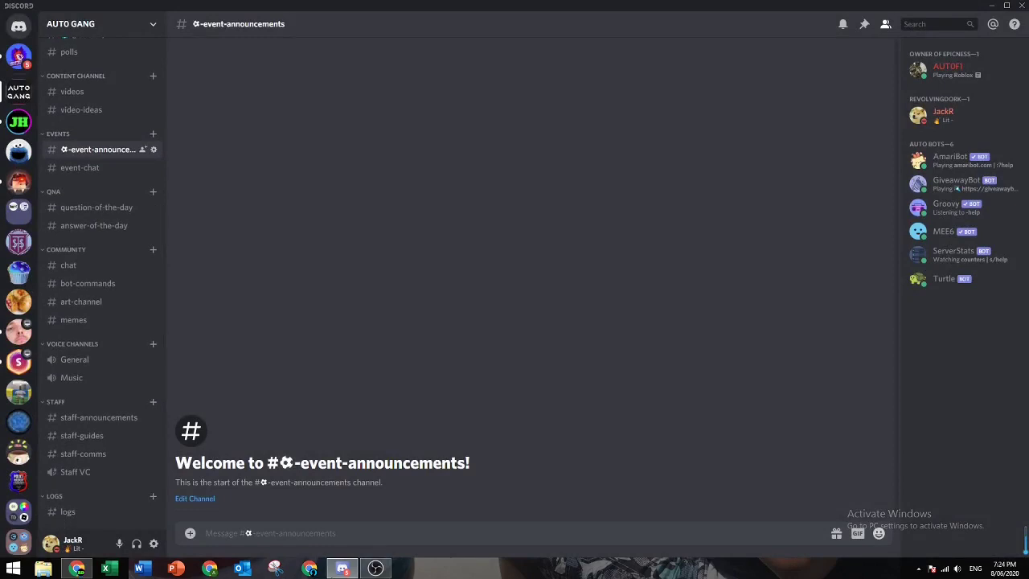
Step: Switch to the Carl-bot dashboard and set the default, member and server log channels to #logs in the Logging settings
key(alt+Tab)
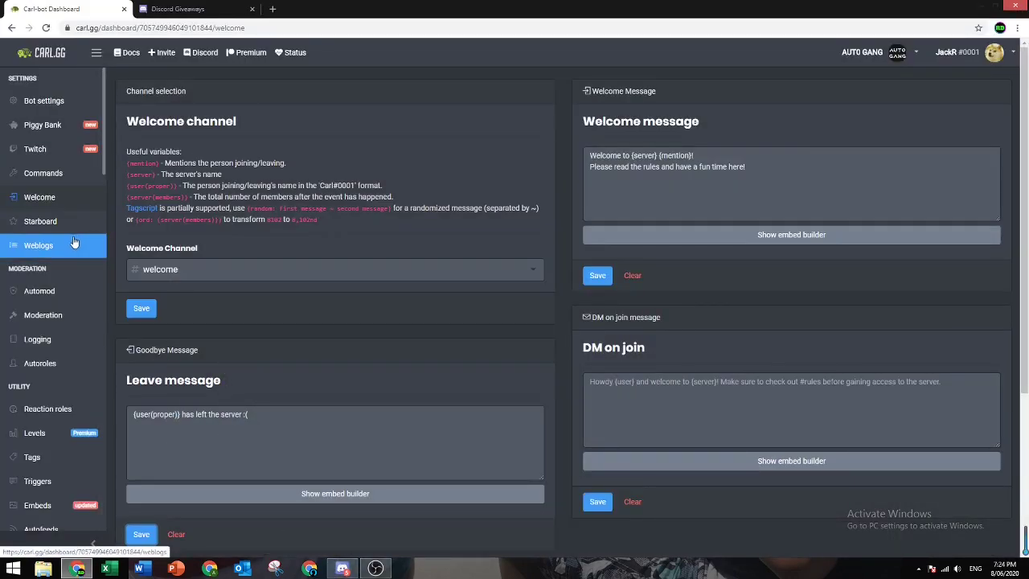
click(45, 338)
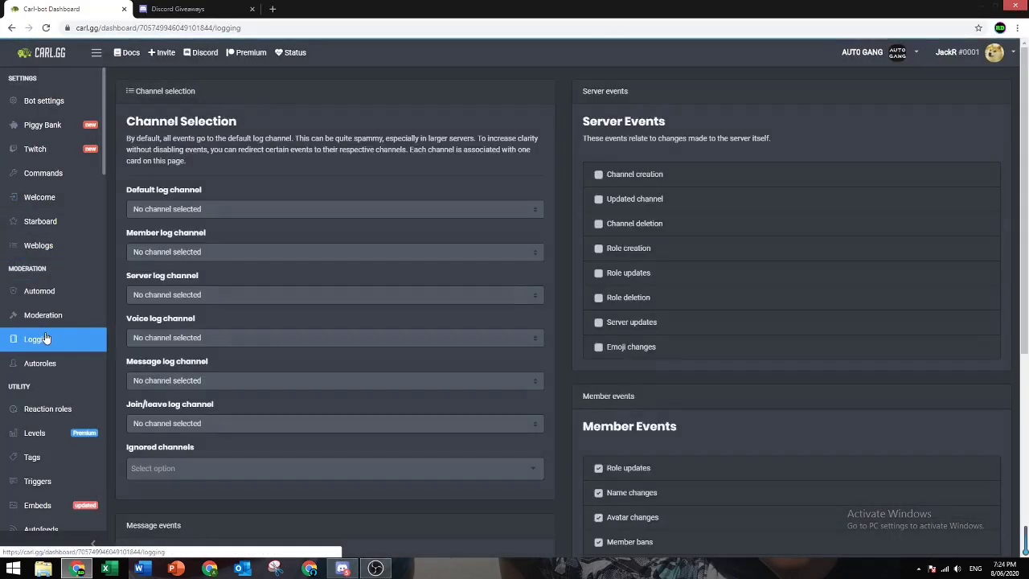
click(163, 214)
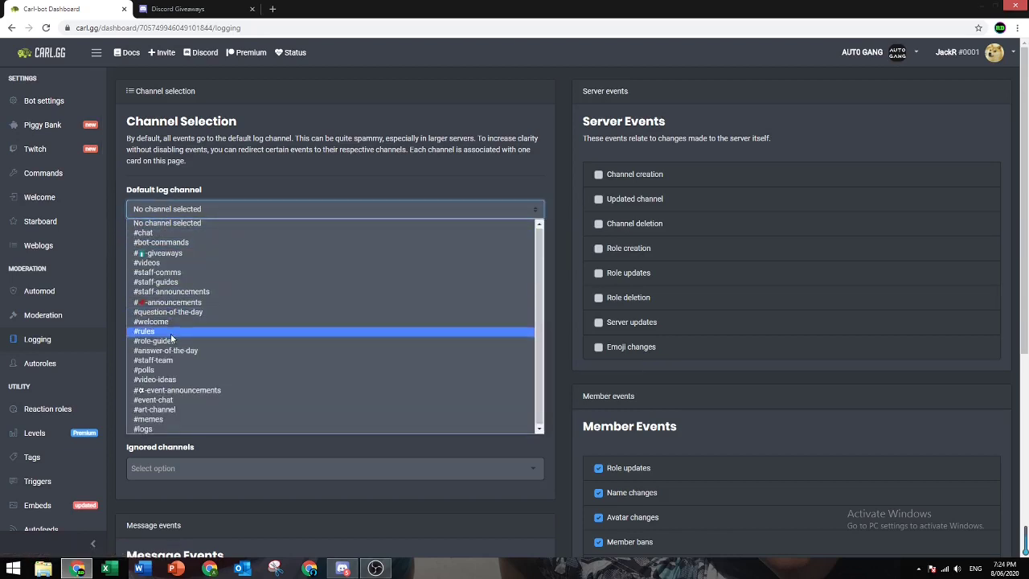
click(173, 426)
click(184, 252)
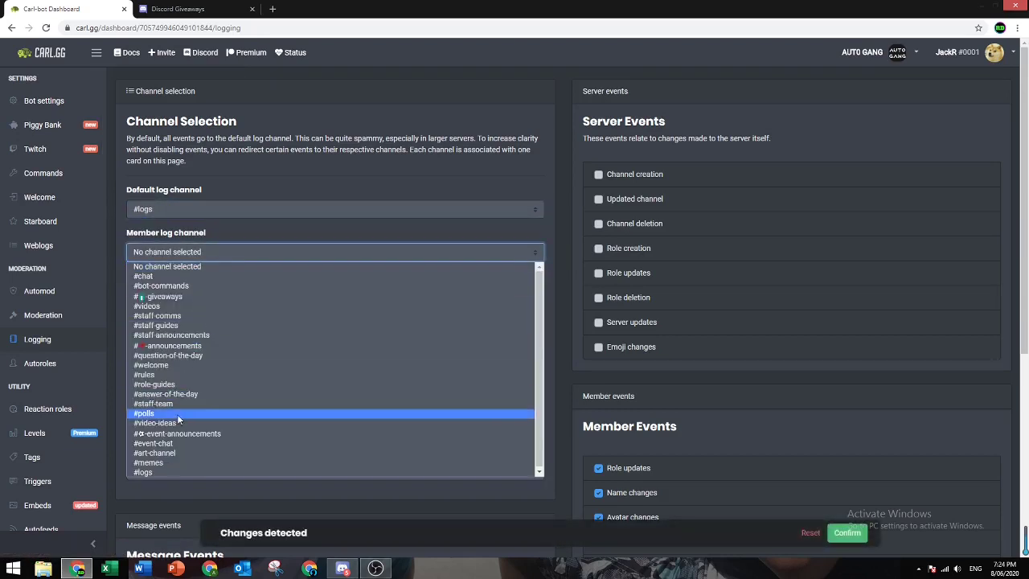
click(177, 470)
click(190, 294)
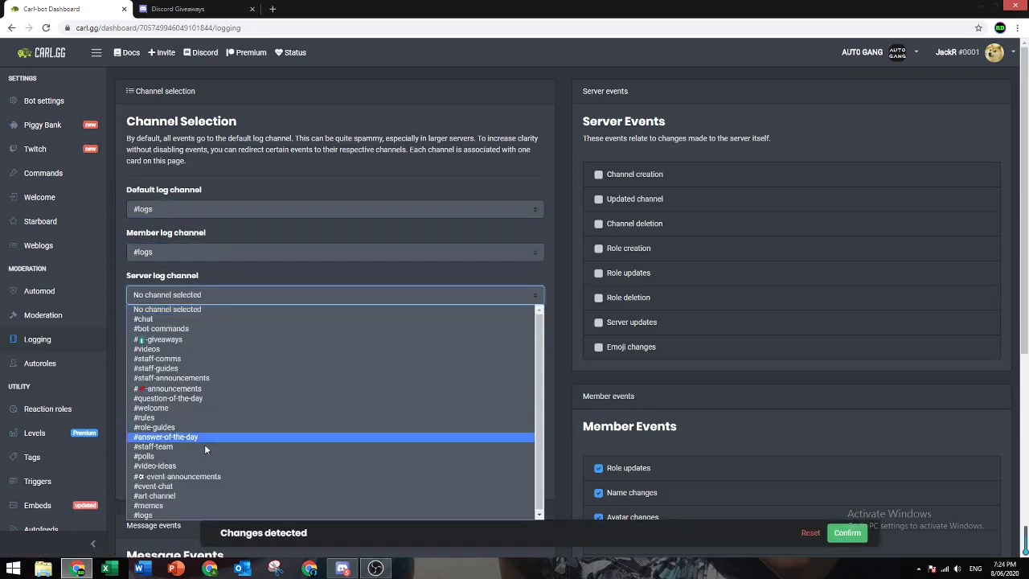
click(193, 515)
Step: Set the voice, join/leave and message log channels to #logs, leave the ignored channels empty, and save the logging changes
click(193, 336)
click(179, 321)
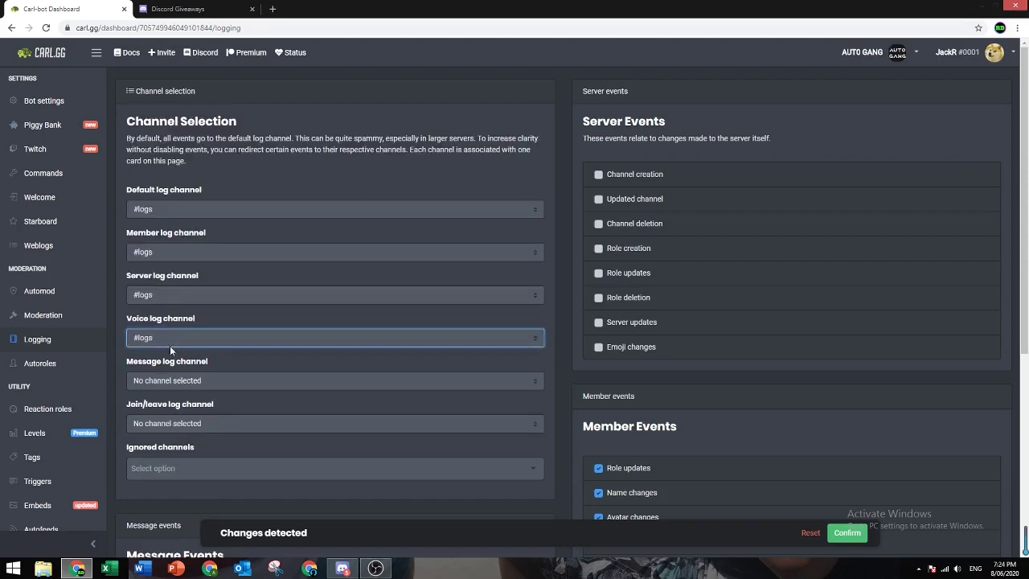
click(181, 423)
click(176, 408)
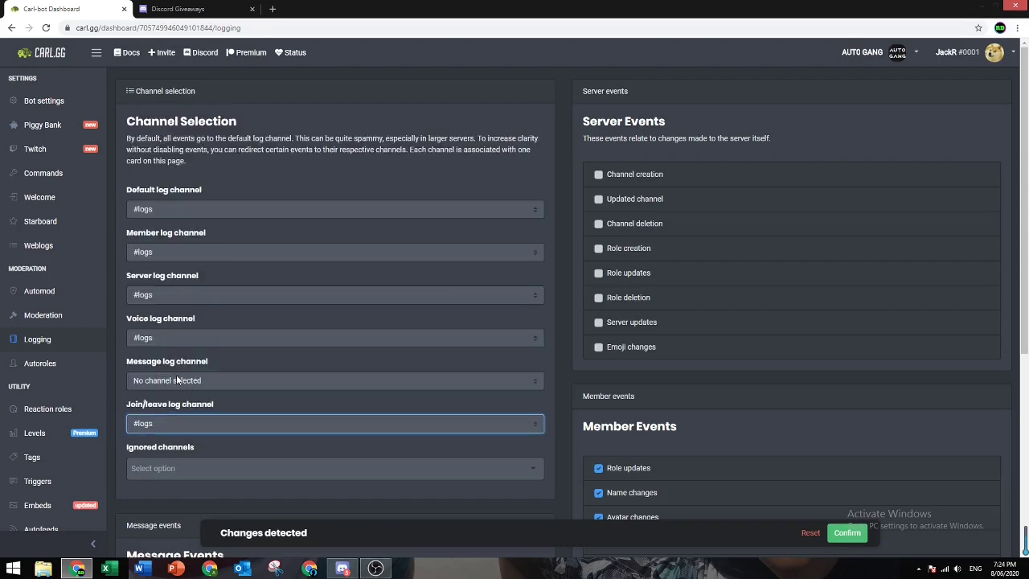
click(177, 380)
click(179, 361)
click(156, 466)
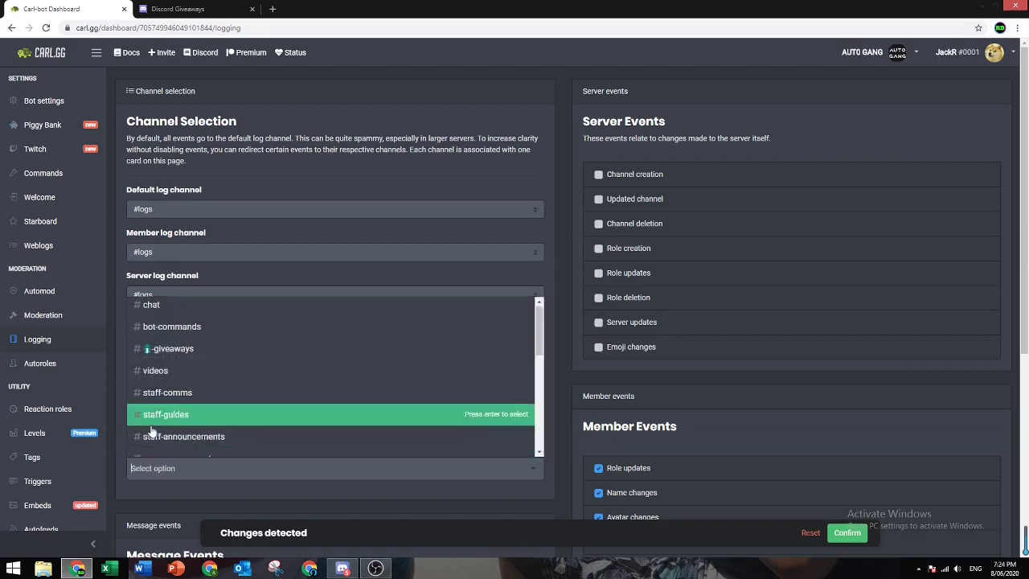
scroll(151, 431, down, 5)
click(136, 496)
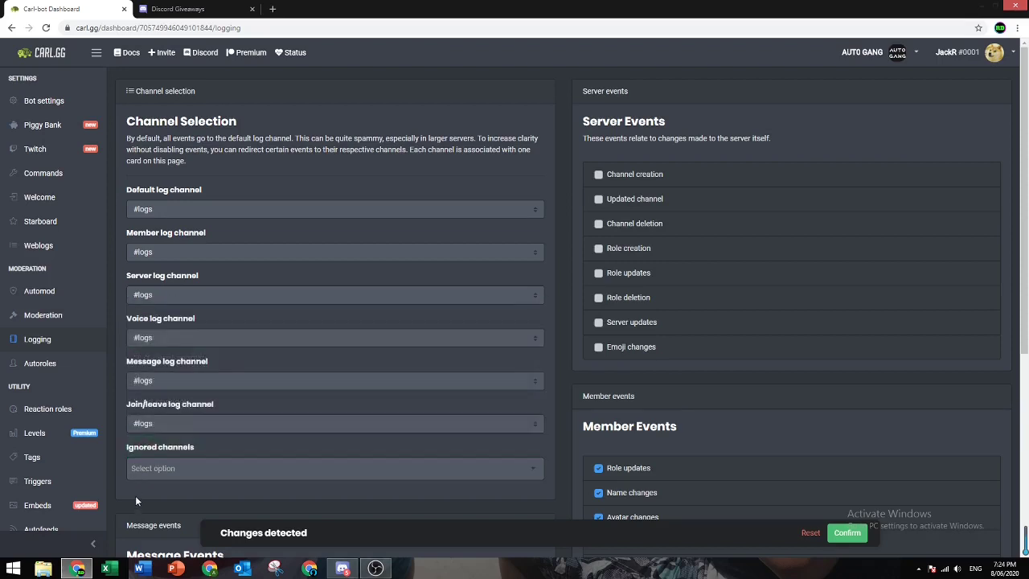
click(846, 532)
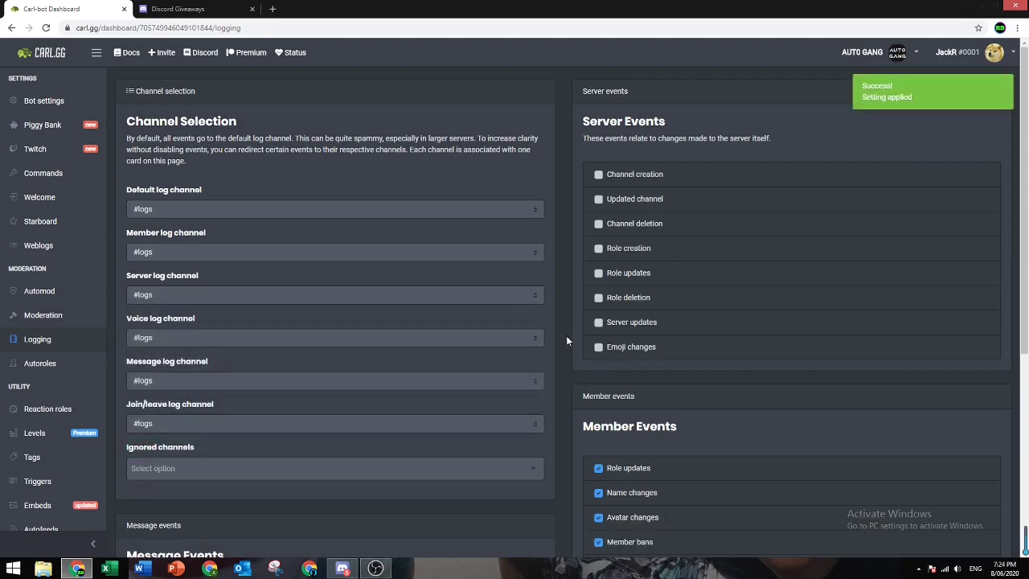
Step: Look over Carl-bot's logging event options, and switch back to Discord to view the chat channel and the channel list
scroll(514, 307, down, 2)
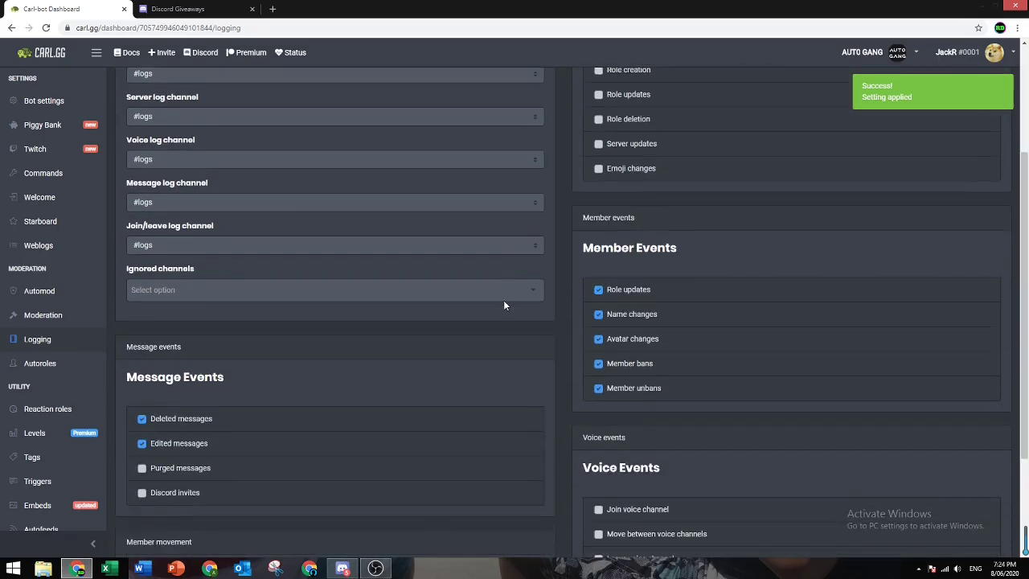
scroll(501, 297, up, 1)
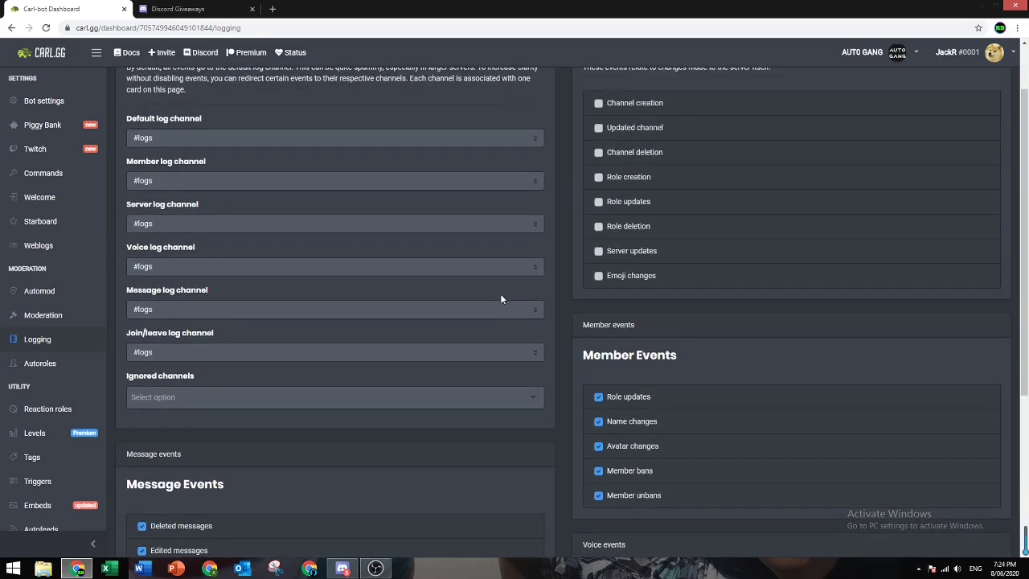
scroll(375, 322, down, 3)
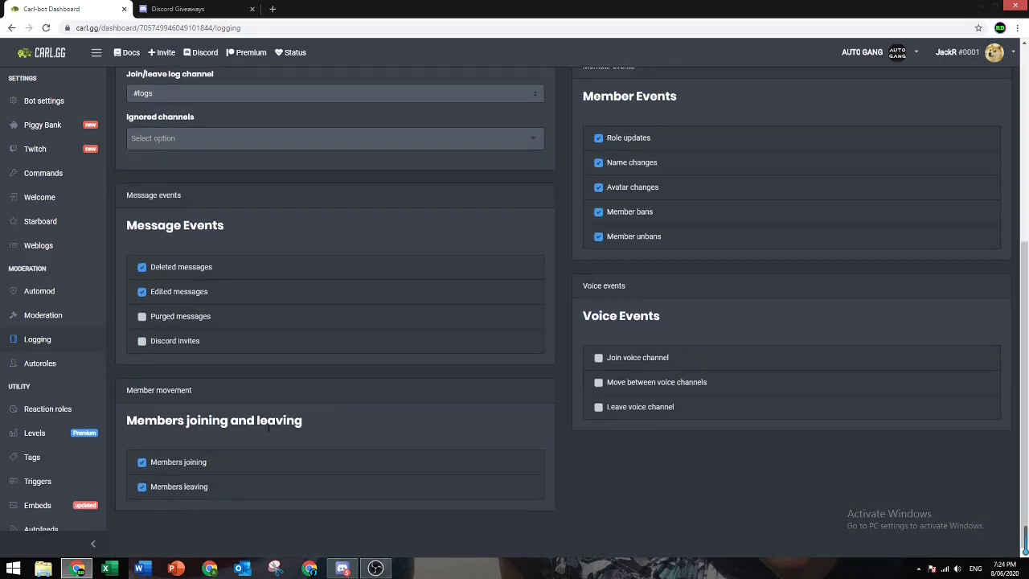
click(40, 291)
key(alt+Tab)
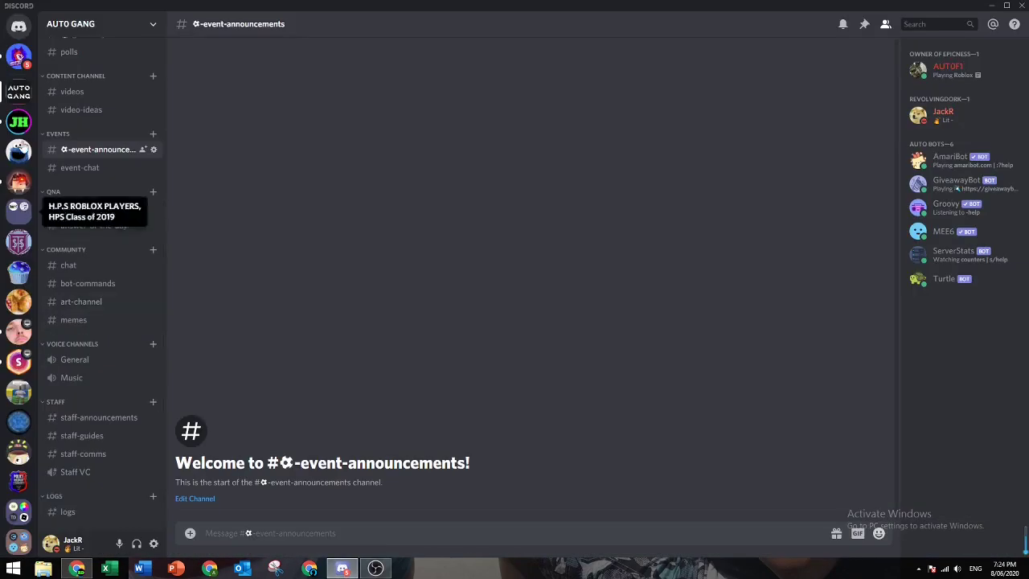
scroll(60, 164, up, 1)
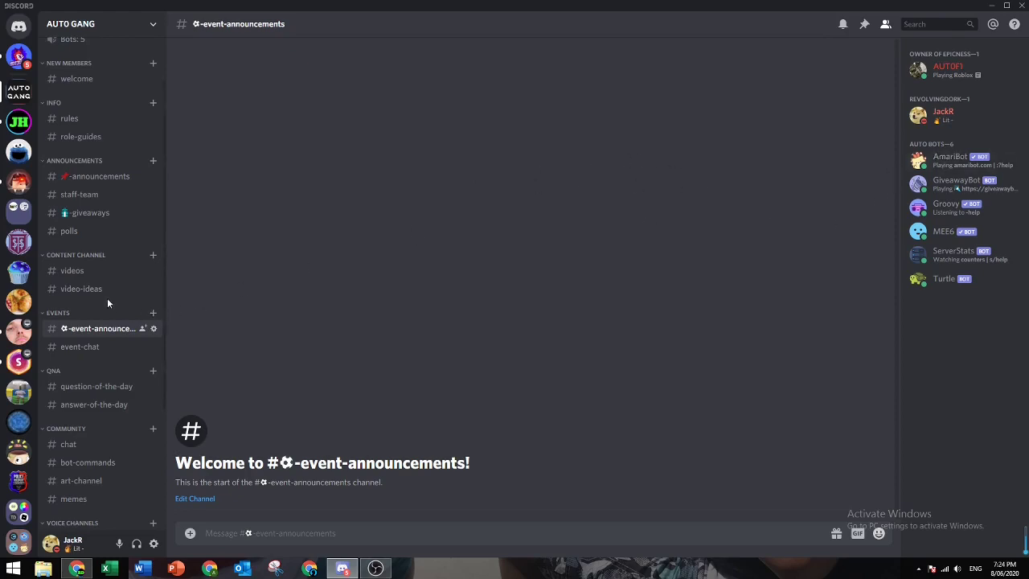
click(87, 444)
scroll(81, 236, up, 2)
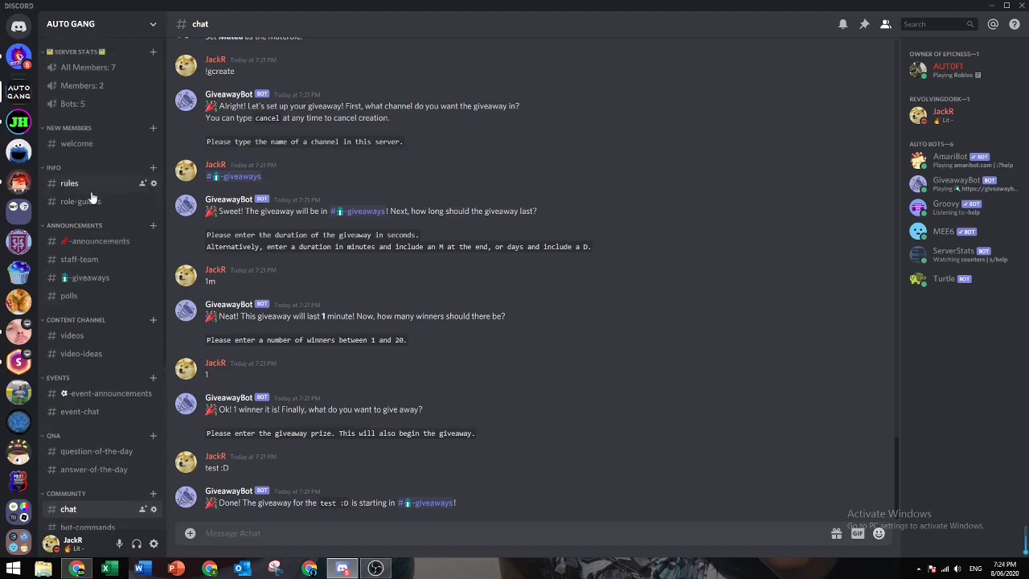
Step: Copy the book emoji from the channel-info channel's name in the JH server
click(18, 122)
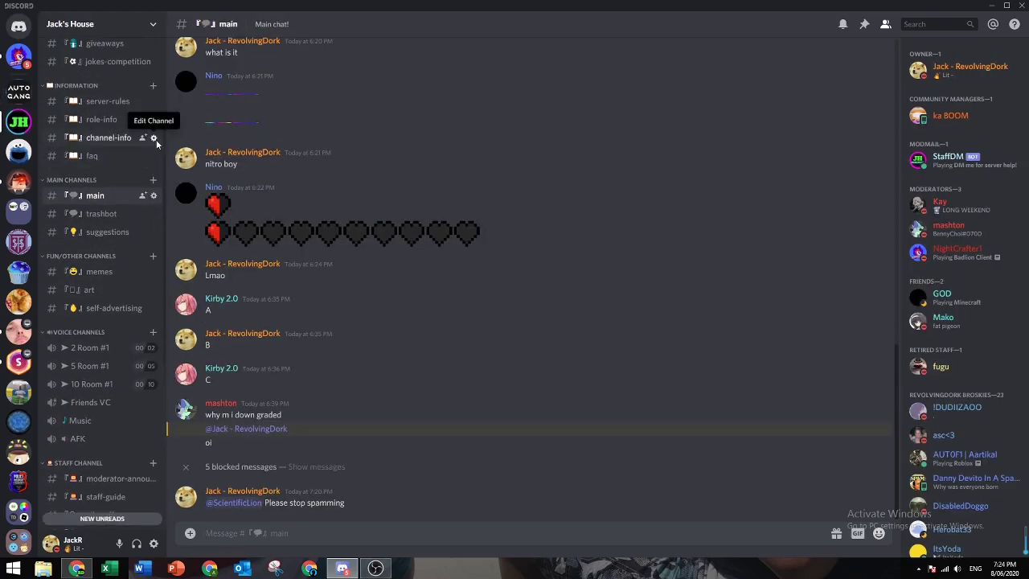
click(153, 138)
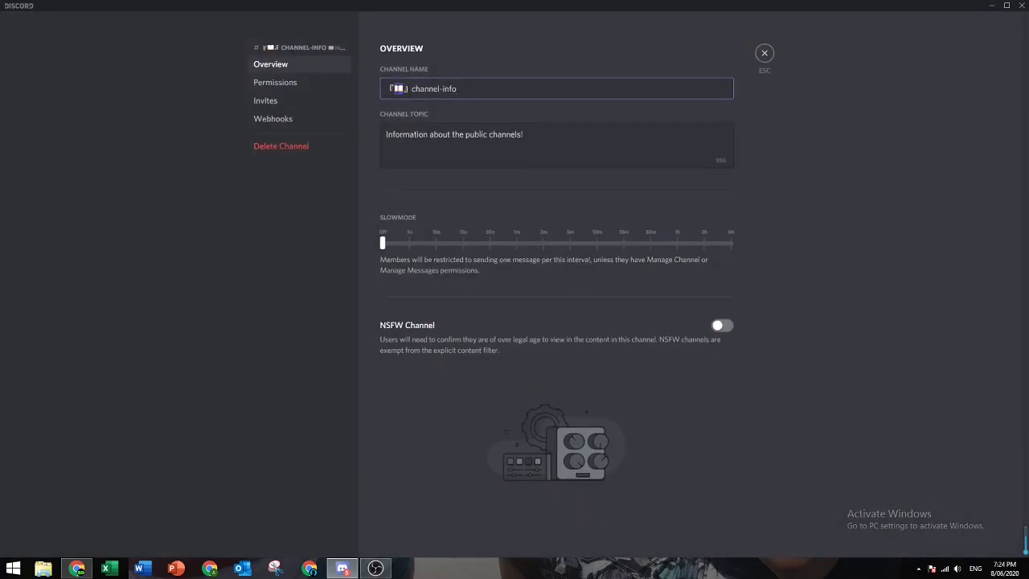
click(767, 49)
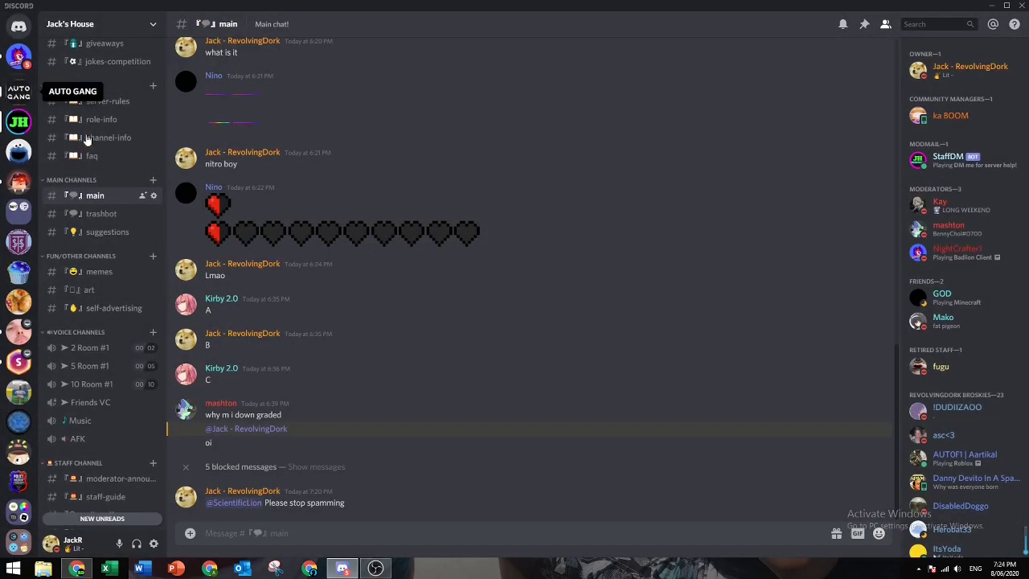
Step: Return to the AUTO GANG server, rename the rules channel to 📖-rules with the copied book emoji, and save the change
click(19, 90)
click(154, 183)
text(📕)
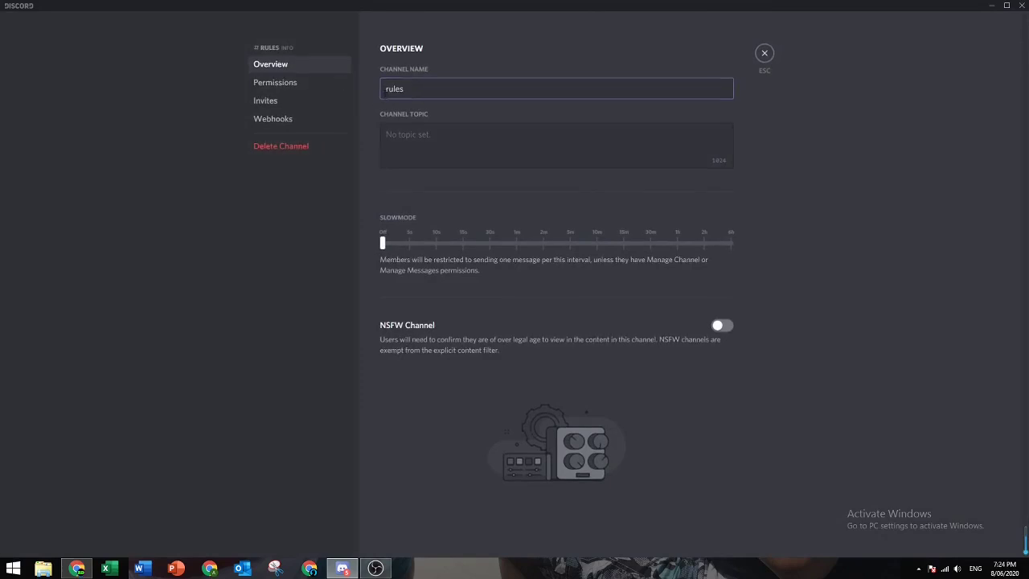
click(698, 547)
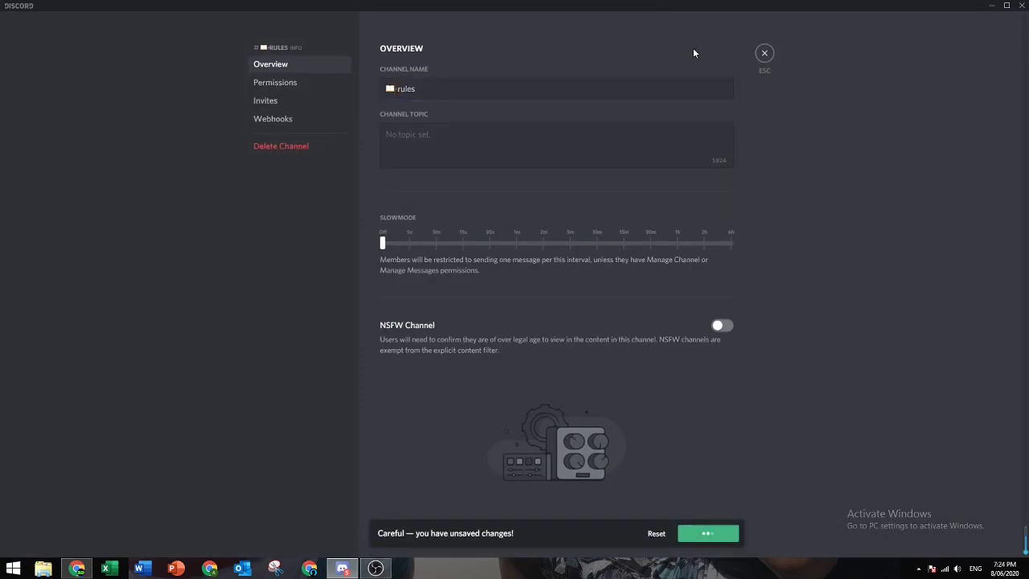
click(763, 55)
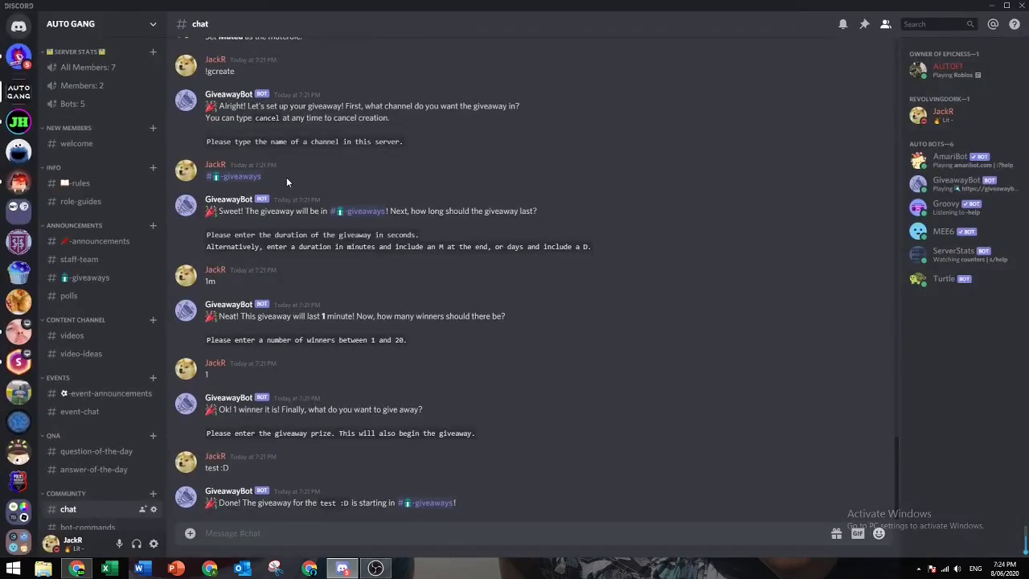
Step: Rename the role-guides channel in the INFO category to 📖-role-guides and save the change
click(153, 201)
text(📖-)
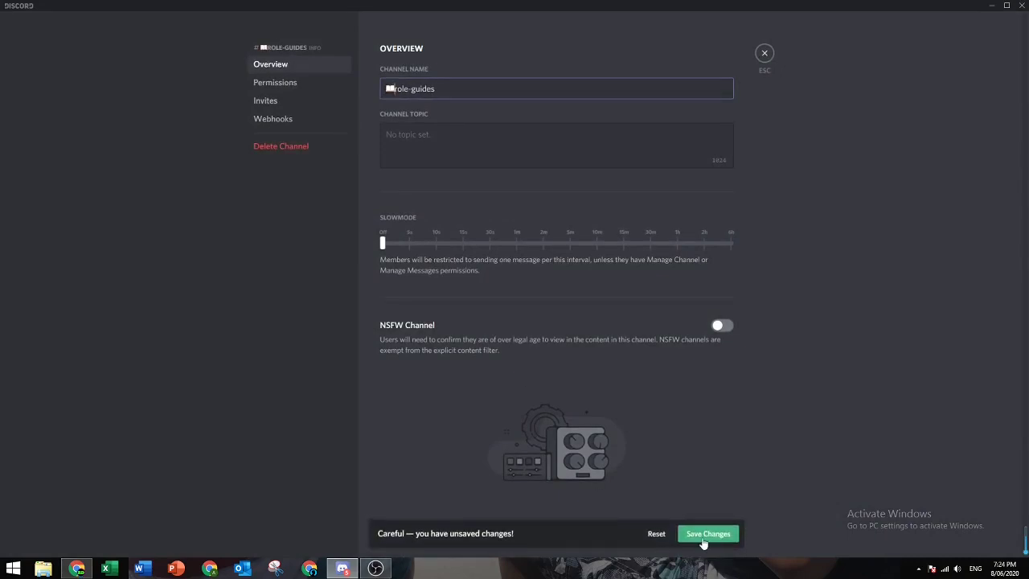
key(Return)
click(764, 55)
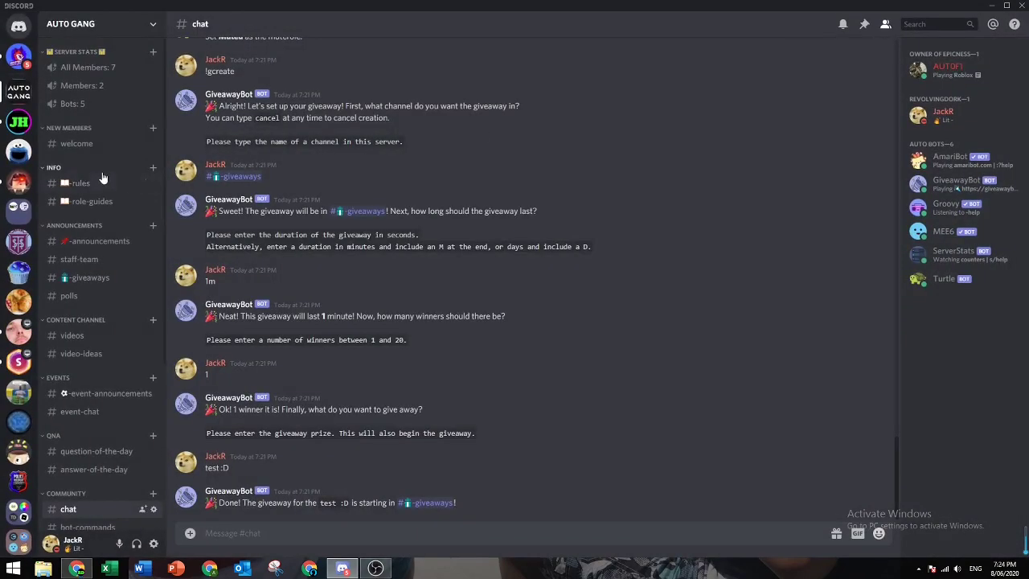
Step: Copy the door emoji from the welcome channel's name in the JH server, leaving that channel's settings unchanged
click(19, 122)
scroll(111, 170, up, 5)
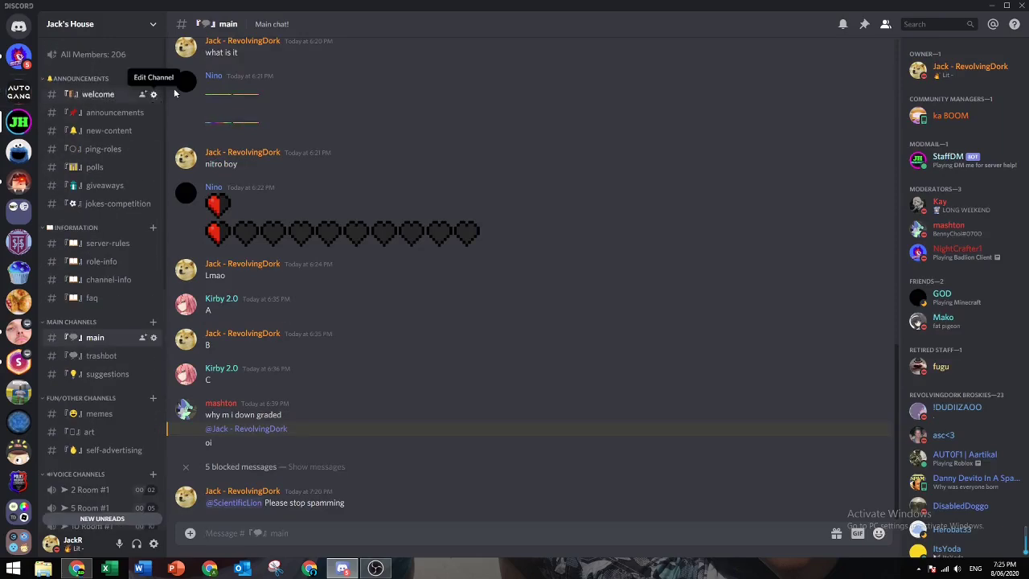
click(153, 92)
double_click(395, 89)
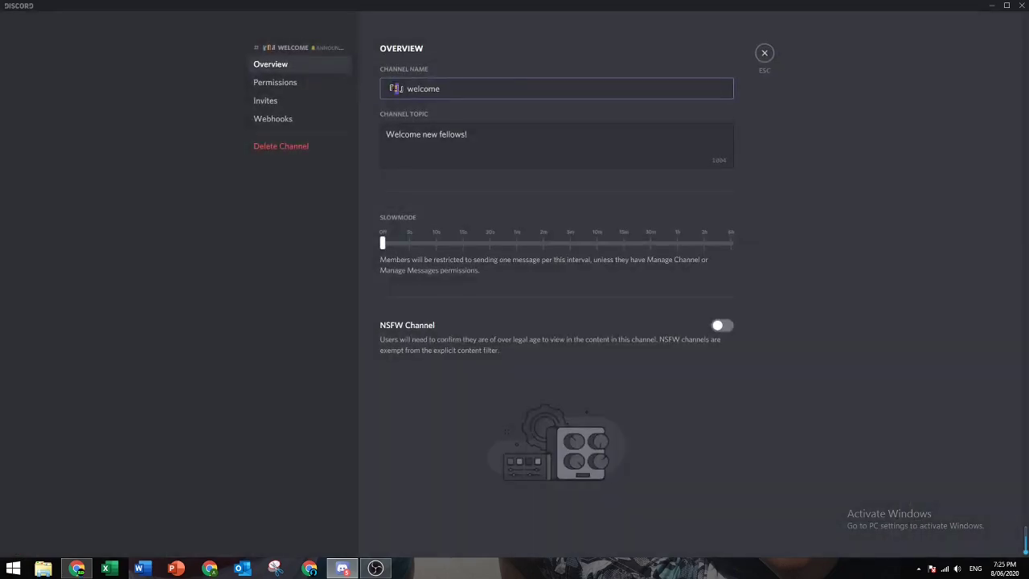
click(764, 53)
Step: Return to the AUTO GANG server, prefix the welcome channel's name with the copied door emoji and a hyphen, and save the change
click(19, 90)
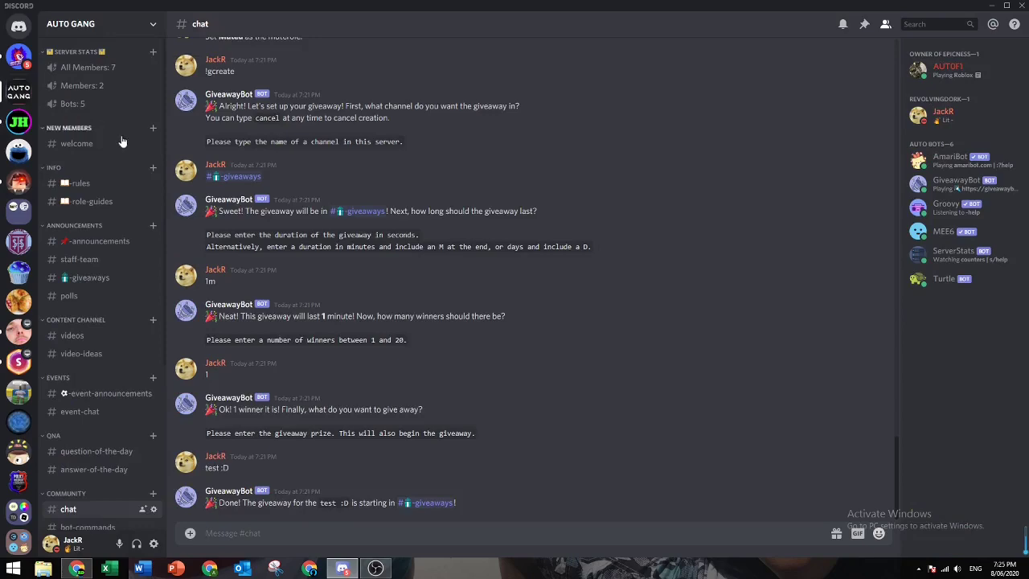
click(153, 143)
text(📙-)
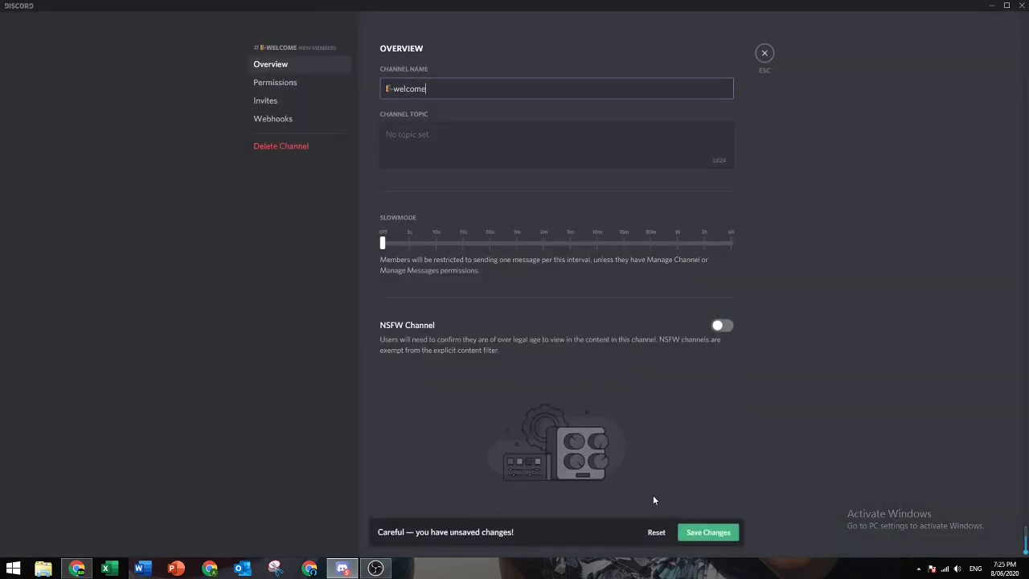
click(709, 531)
click(763, 56)
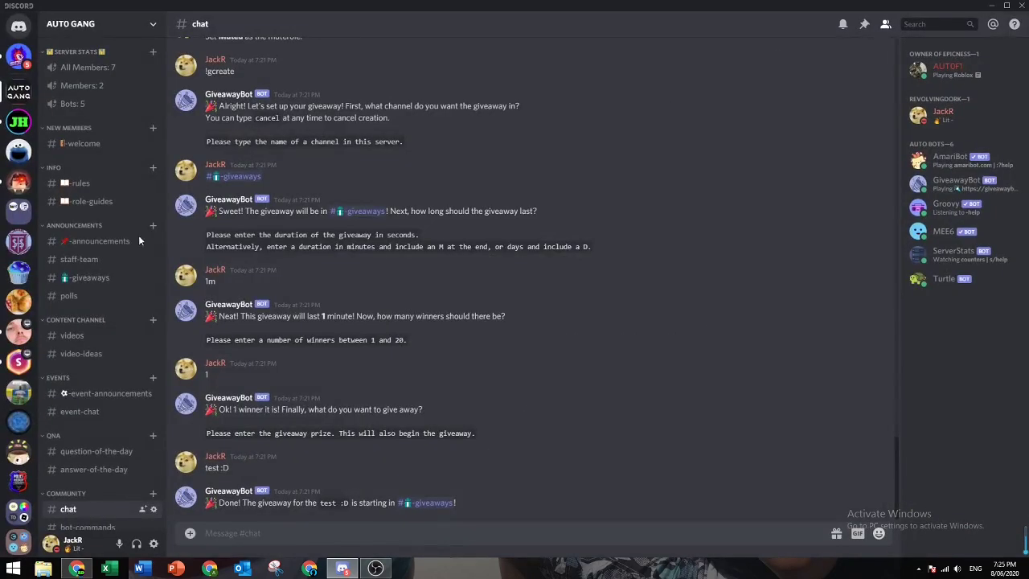